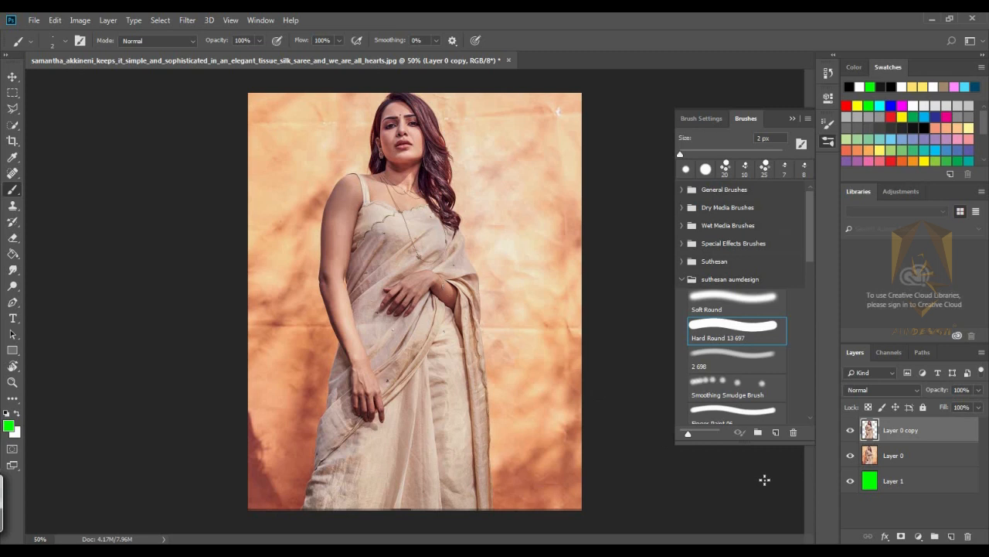
# - Hide Layer 0 and the green Layer 1, and add an empty layer directly above Layer 1
pyautogui.click(850, 456)
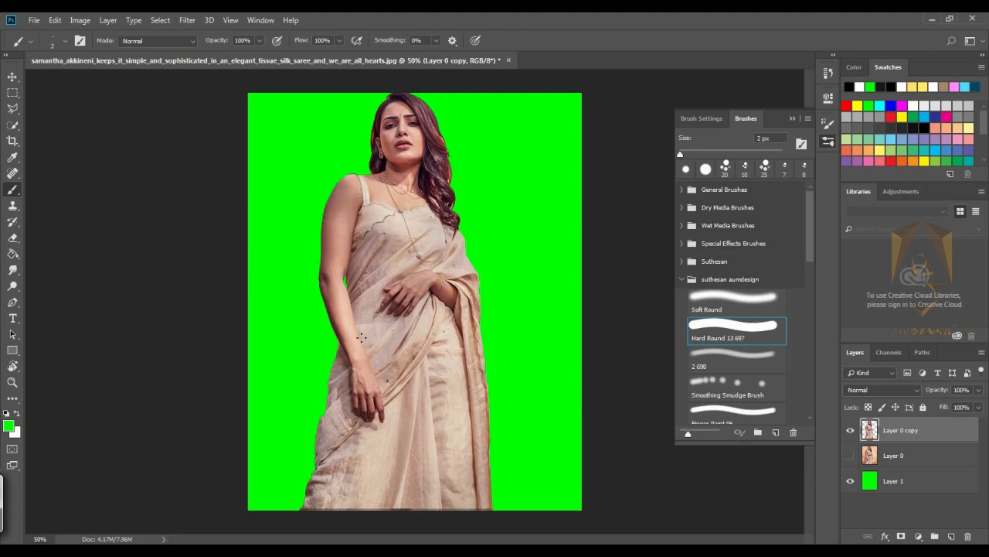
pyautogui.click(850, 480)
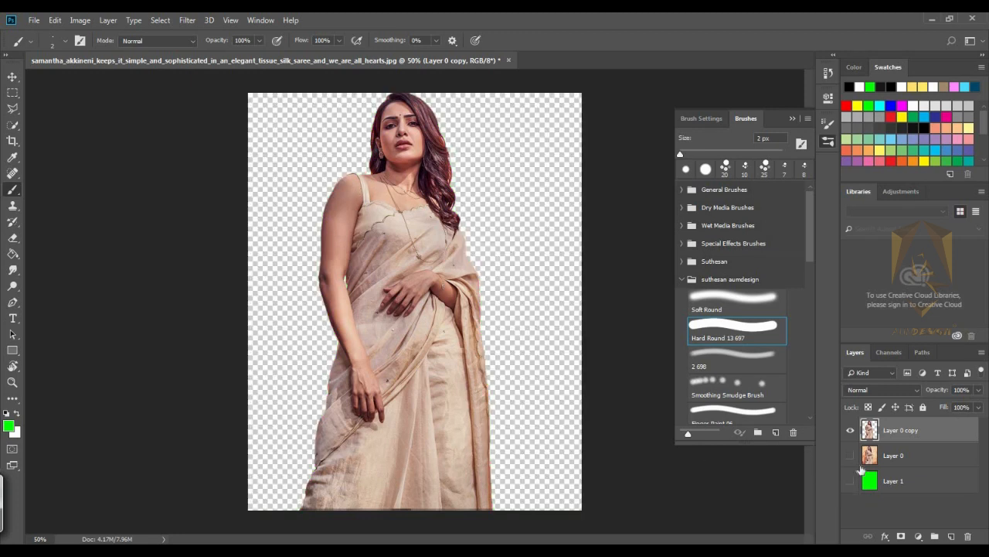
pyautogui.click(907, 487)
pyautogui.click(951, 535)
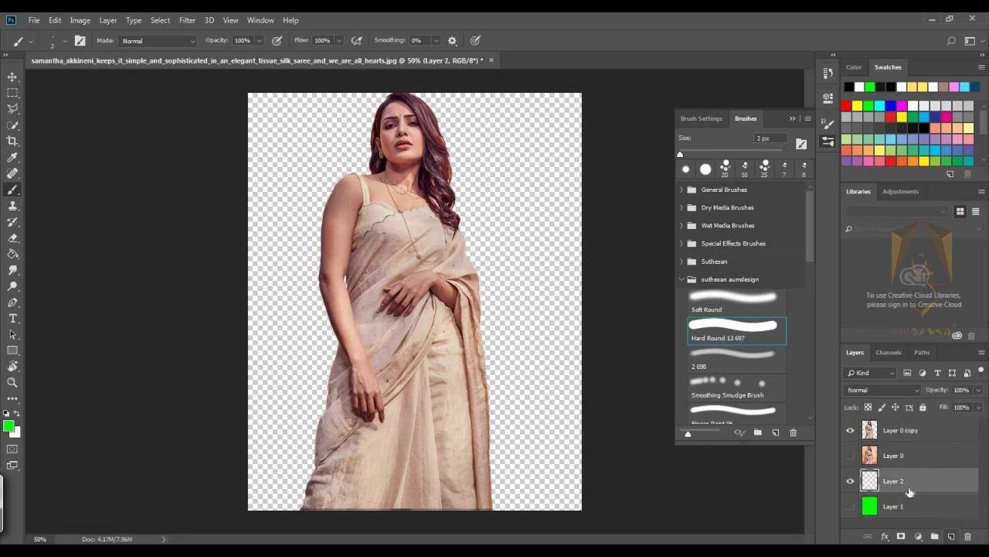
# - Set the foreground color to black and fill the new layer with it using the Paint Bucket
pyautogui.click(18, 413)
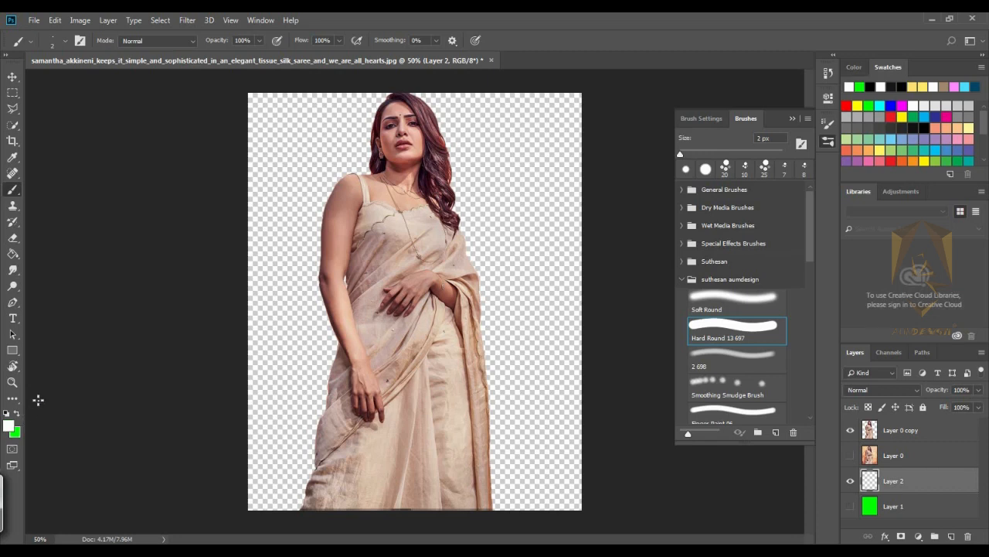
pyautogui.click(7, 414)
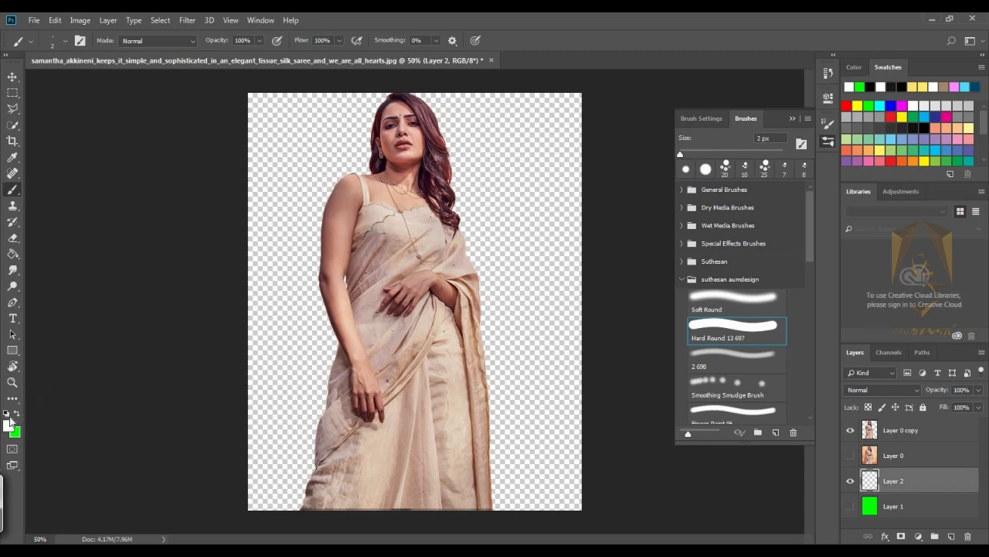
pyautogui.click(14, 255)
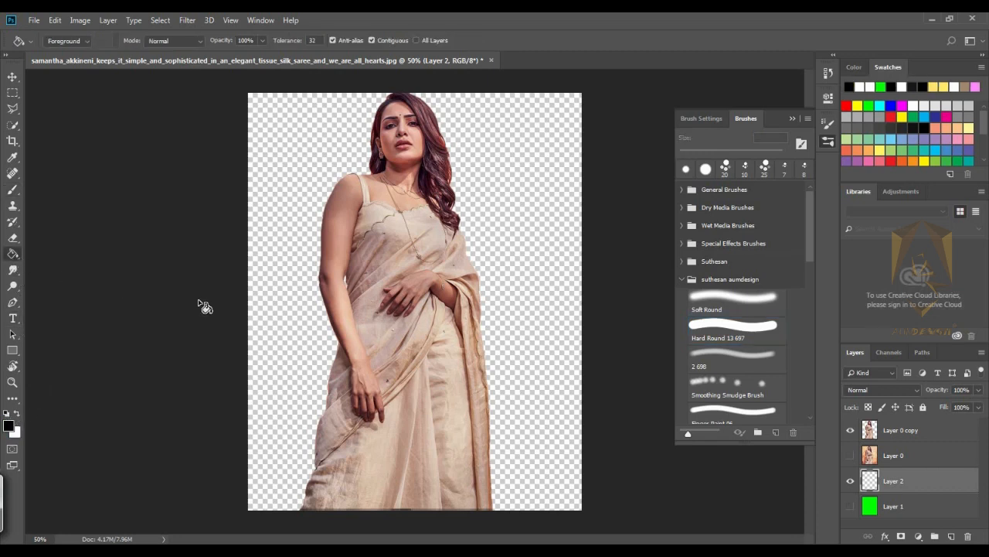
pyautogui.click(270, 337)
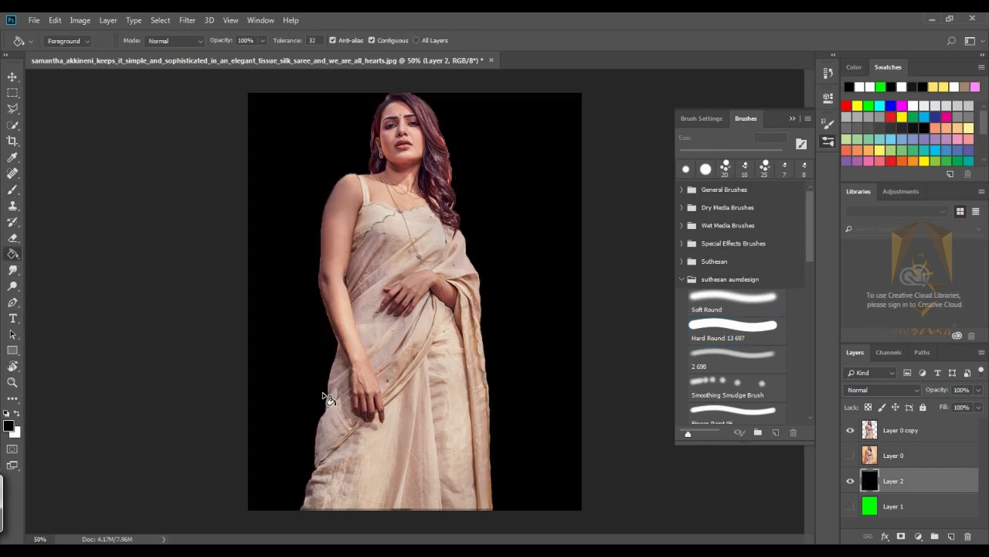
# - Duplicate the cut-out layer Layer 0 copy and hide the original beneath the duplicate
pyautogui.click(892, 439)
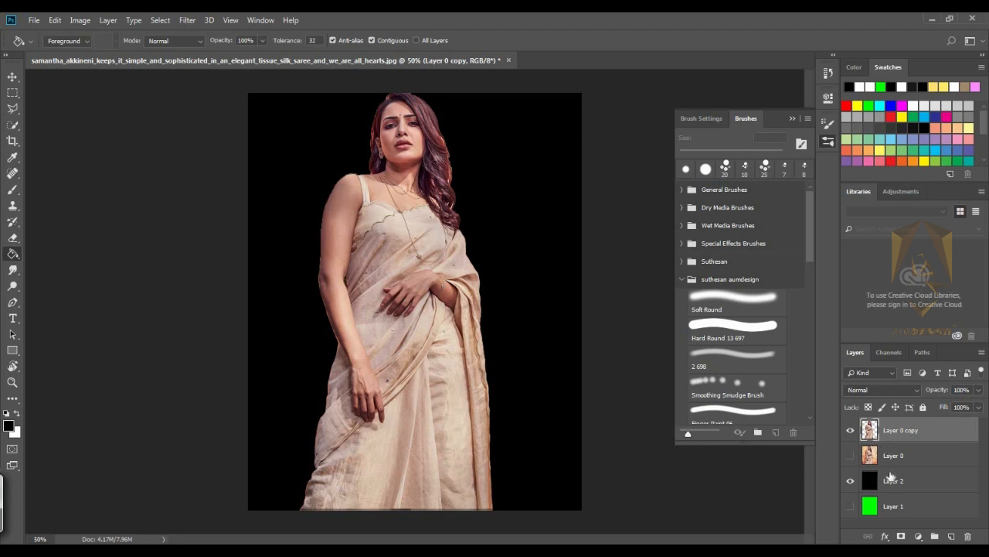
pyautogui.moveTo(912, 433); pyautogui.dragTo(951, 536)
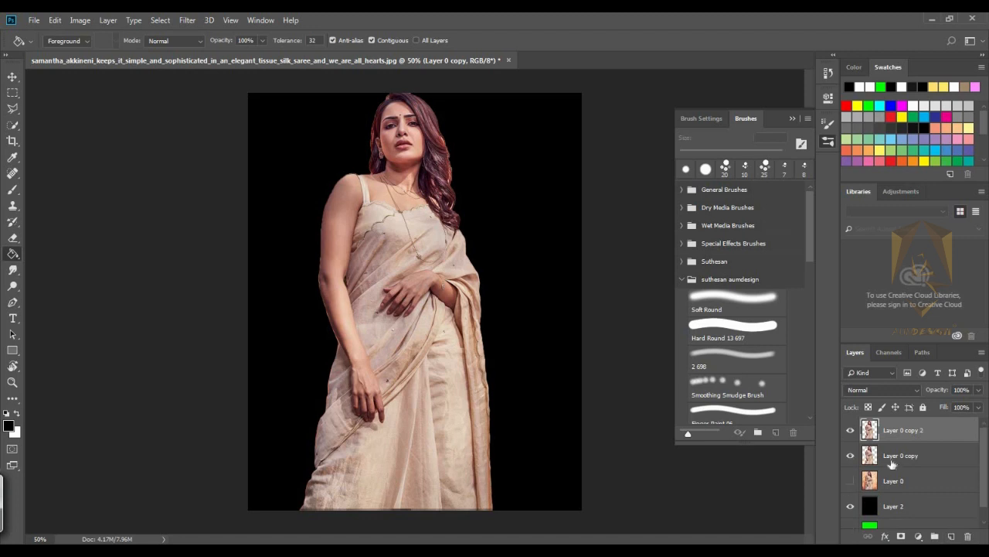
pyautogui.click(851, 456)
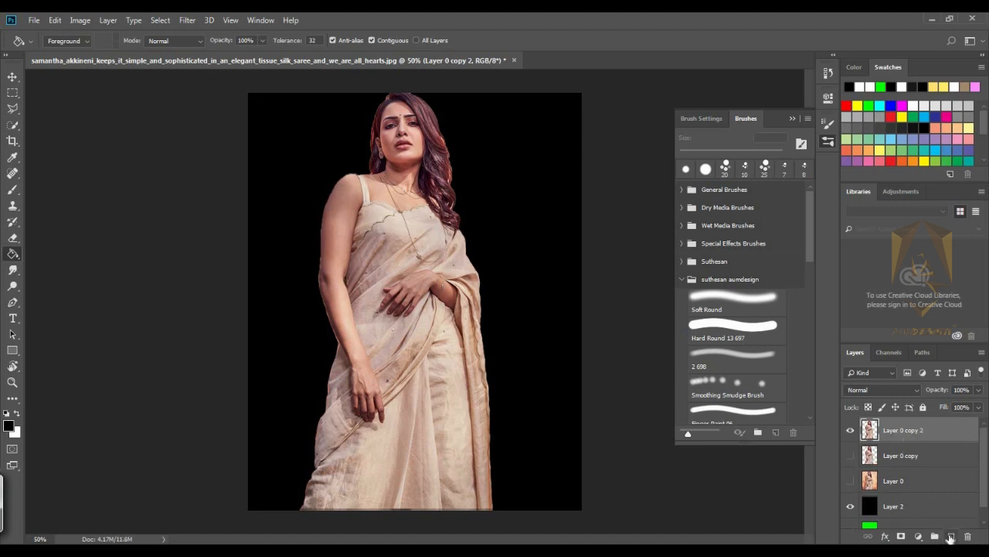
# - Add an empty layer on top of the stack and set its blend mode to Color
pyautogui.click(952, 535)
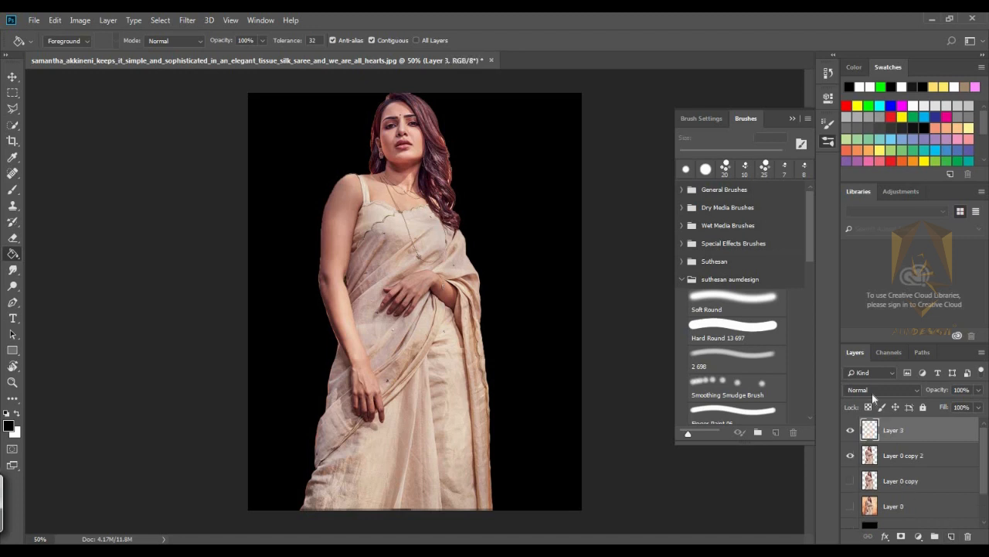
pyautogui.click(868, 390)
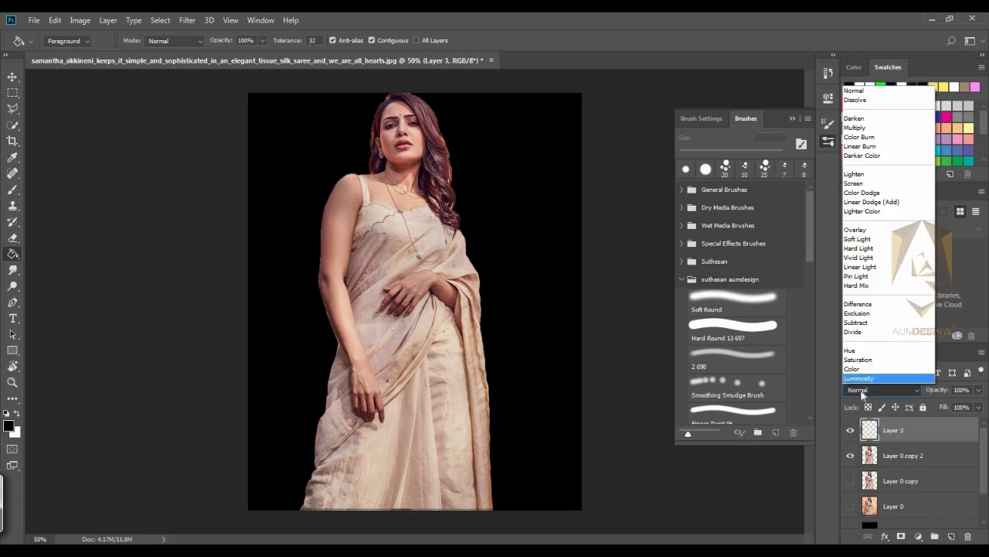
pyautogui.click(851, 370)
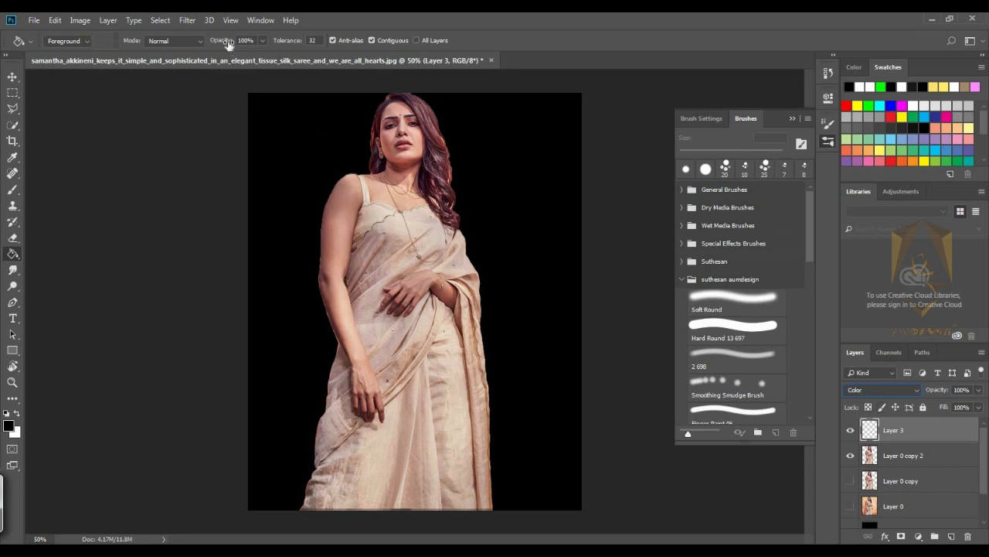
pyautogui.moveTo(219, 58); pyautogui.dragTo(213, 56)
pyautogui.moveTo(211, 57); pyautogui.dragTo(209, 57)
pyautogui.moveTo(210, 54); pyautogui.dragTo(213, 59)
# - Set up the Brush tool with the Soft Round tip at 90 px and magenta as the foreground color
pyautogui.click(13, 192)
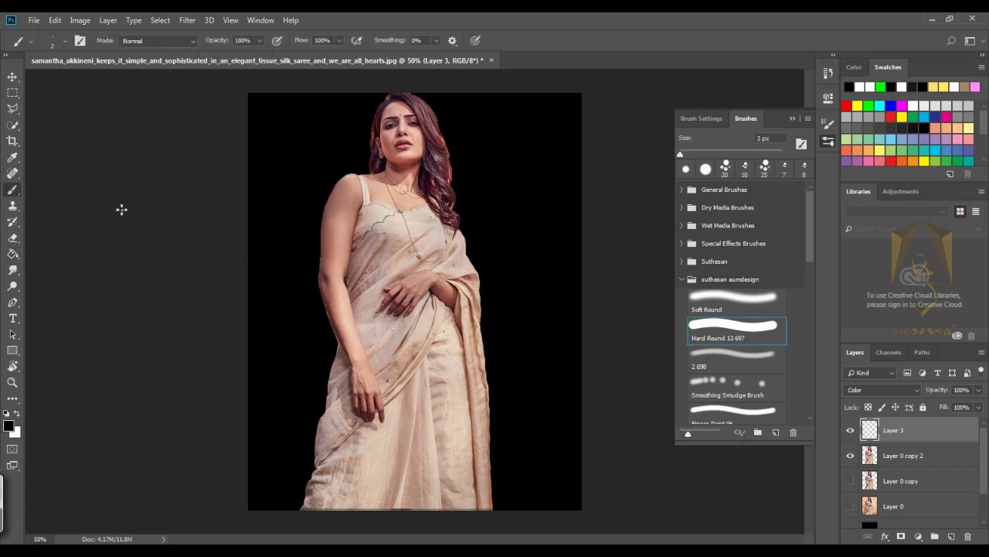
pyautogui.click(729, 310)
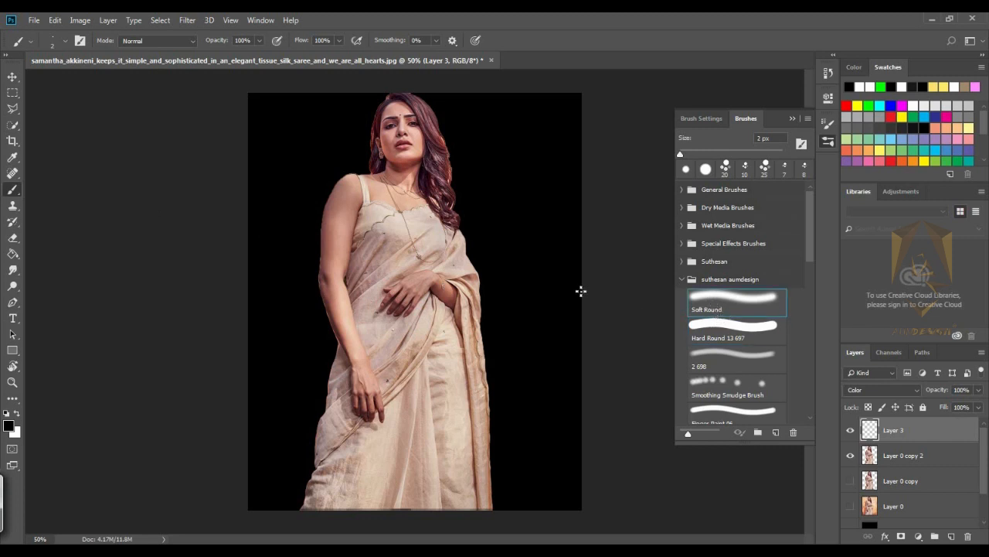
pyautogui.press(']')
pyautogui.press(']')
pyautogui.press(']')
pyautogui.press(']')
pyautogui.press(']')
pyautogui.press(']')
pyautogui.press(']')
pyautogui.press(']')
pyautogui.press(']')
pyautogui.press(']')
pyautogui.press(']')
pyautogui.press(']')
pyautogui.press(']')
pyautogui.press(']')
pyautogui.press(']')
pyautogui.click(903, 104)
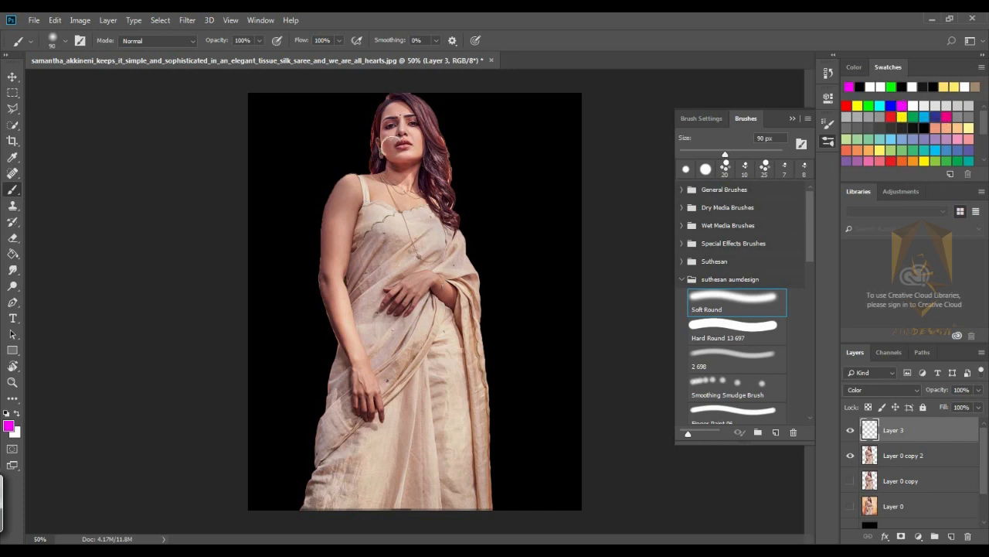
# - Try a 40 px magenta dab at full opacity on the woman's cheek and undo it
pyautogui.press('[')
pyautogui.press('[')
pyautogui.press('[')
pyautogui.press('[')
pyautogui.press('[')
pyautogui.click(417, 133)
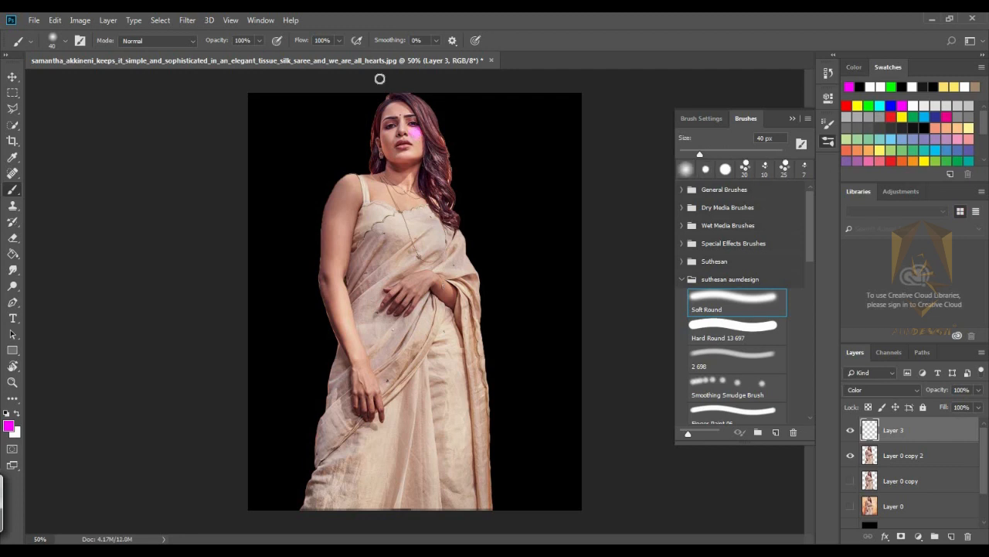
pyautogui.hotkey('ctrl', 'z')
# - Set the brush opacity to 10% and paint soft magenta tints on the cheeks, neck and arm with a brush of about 35 px
pyautogui.click(258, 40)
pyautogui.click(208, 54)
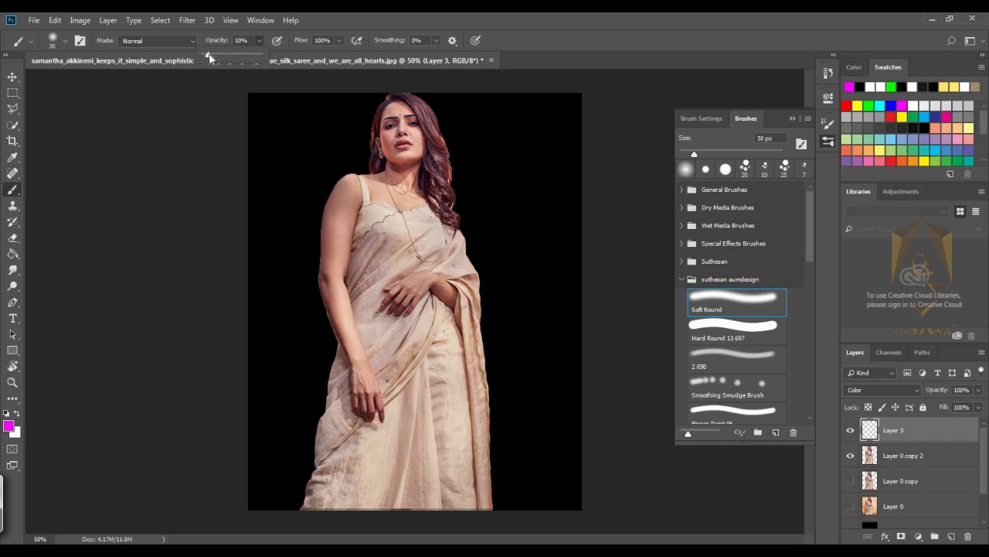
pyautogui.click(283, 138)
pyautogui.press('[')
pyautogui.press(']')
pyautogui.press(']')
pyautogui.press('[')
pyautogui.press(']')
# - Paint soft cyan tints on the hair, nose, inner elbow and beside the wrist with a 30 to 40 px brush
pyautogui.click(880, 106)
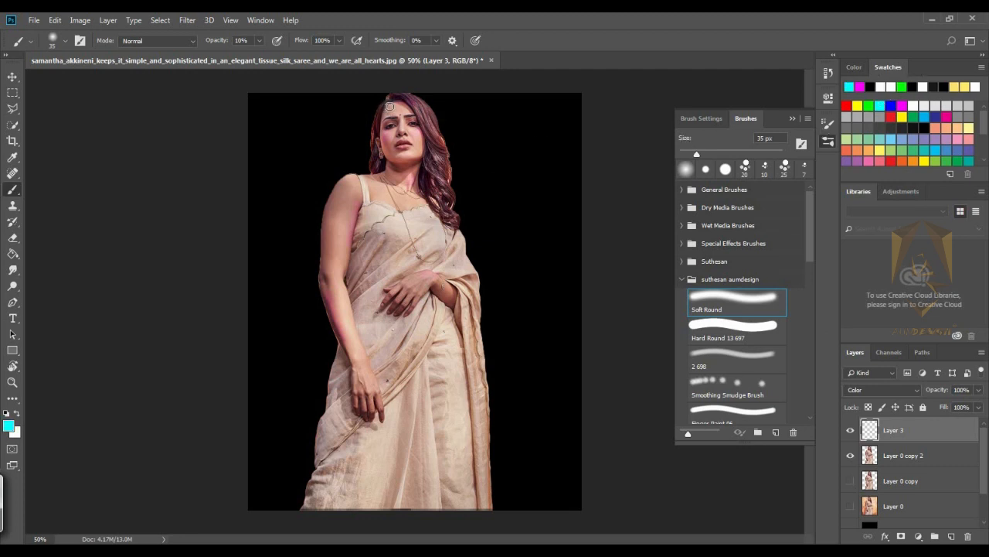
pyautogui.press(']')
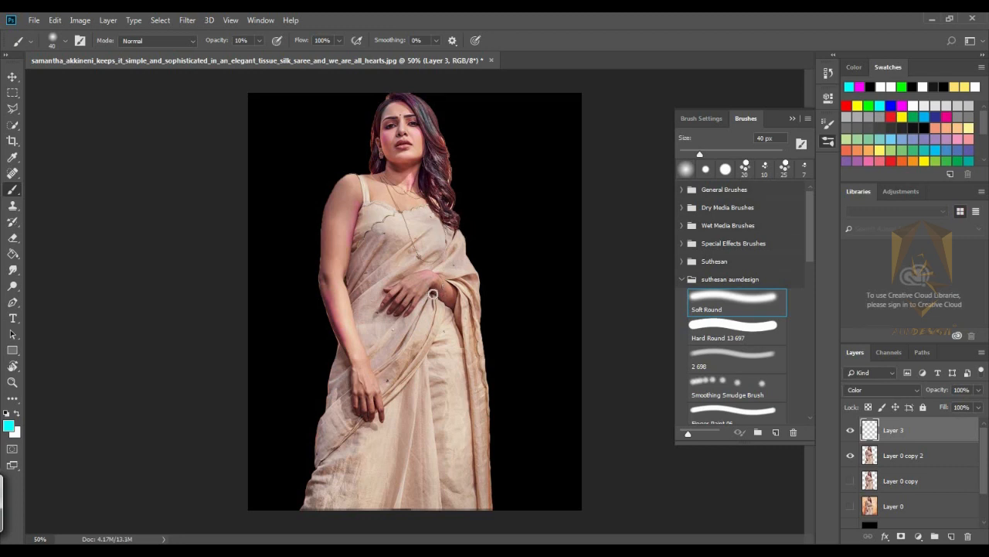
pyautogui.press('[')
pyautogui.press('[')
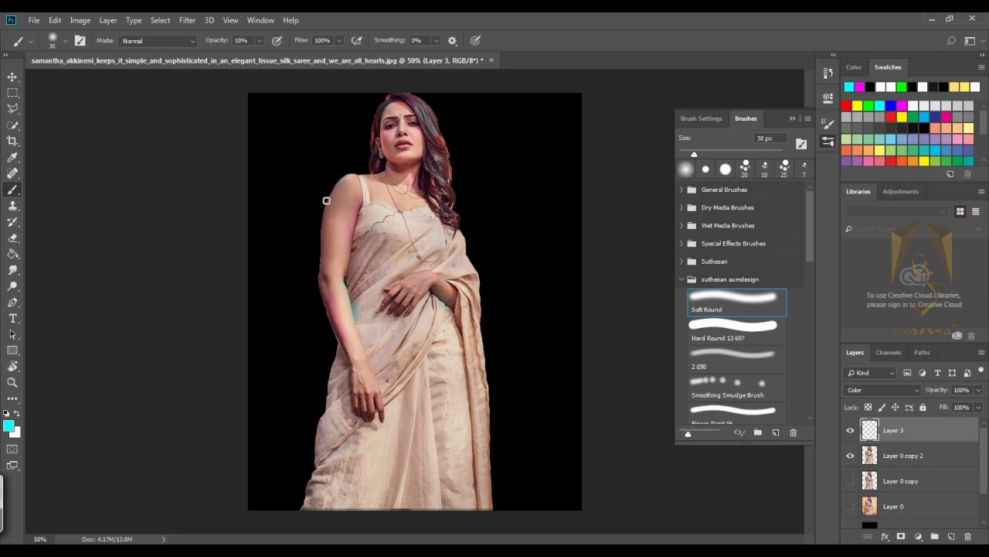
# - Tint the shoulder edge and saree folds with cyan, and add magenta accents to the folds, varying the brush size
pyautogui.press(']')
pyautogui.press(']')
pyautogui.press('[')
pyautogui.press('[')
pyautogui.press('[')
pyautogui.press(']')
pyautogui.press(']')
pyautogui.press(']')
pyautogui.moveTo(317, 442); pyautogui.dragTo(335, 388)
pyautogui.click(902, 104)
# - Merge the color tint layer Layer 3 with the cut-out layer Layer 0 copy 2
pyautogui.keyDown('shift'); pyautogui.click(900, 456); pyautogui.keyUp('shift')
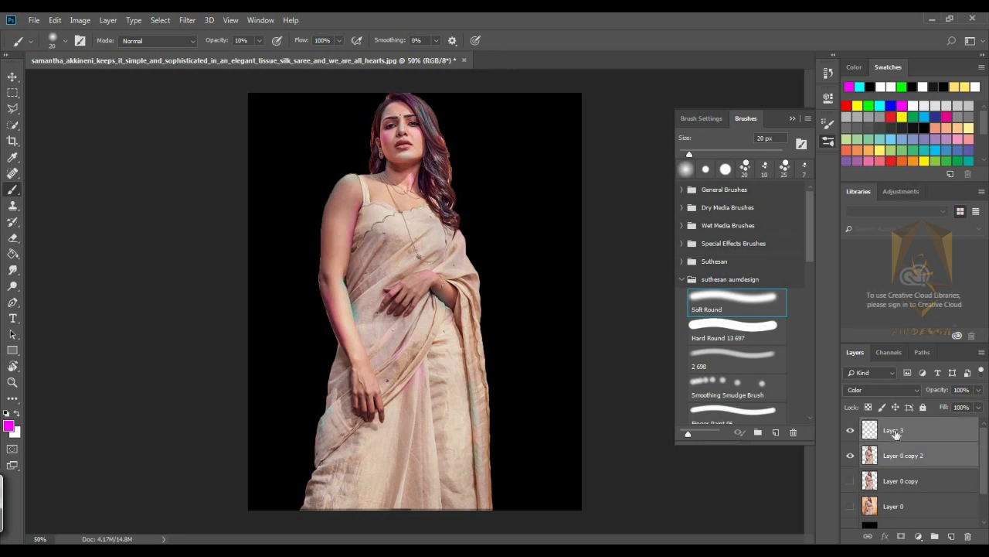
pyautogui.rightClick(896, 434)
pyautogui.click(824, 387)
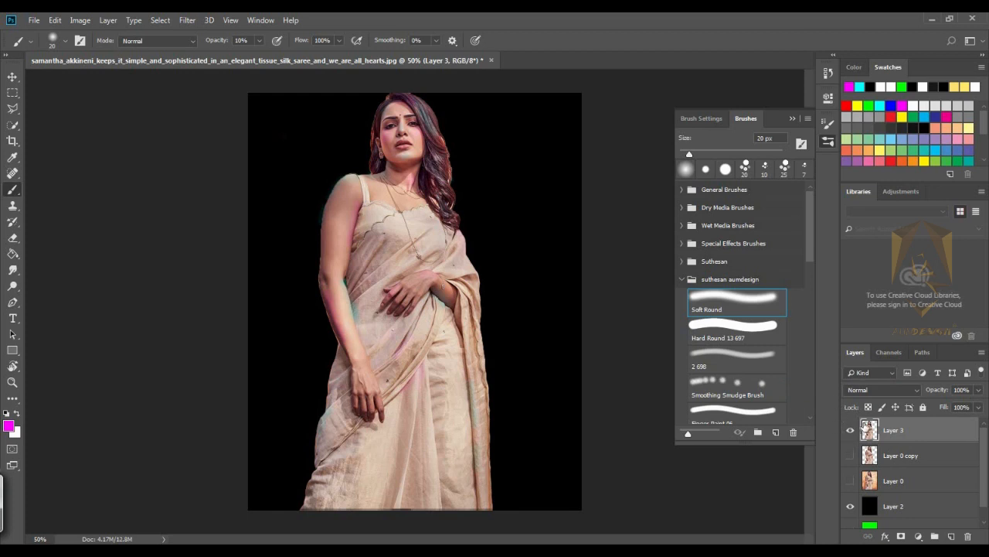
# - Choose the Smudge tool with the second Pastel Dark 64 pixels brush
pyautogui.click(13, 271)
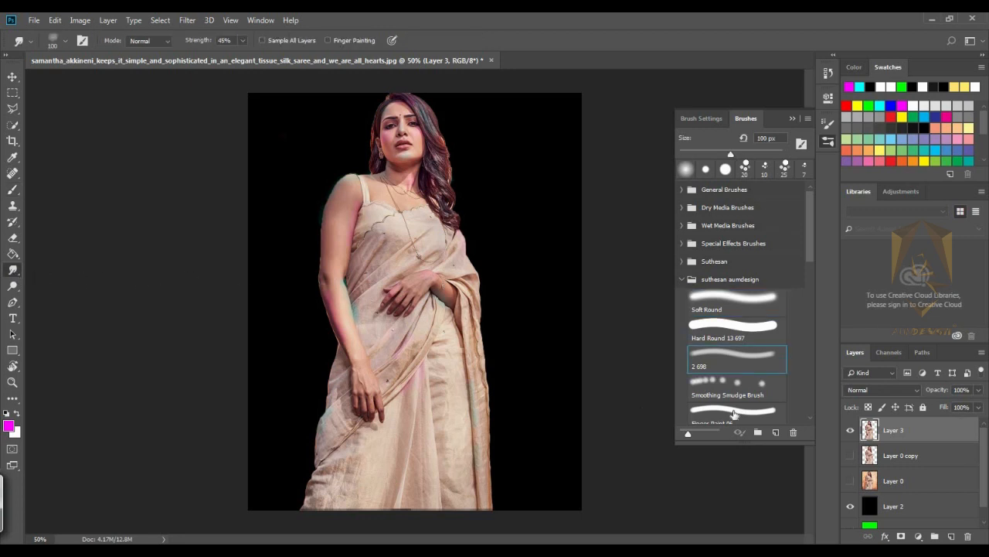
pyautogui.scroll(-3, 809, 265)
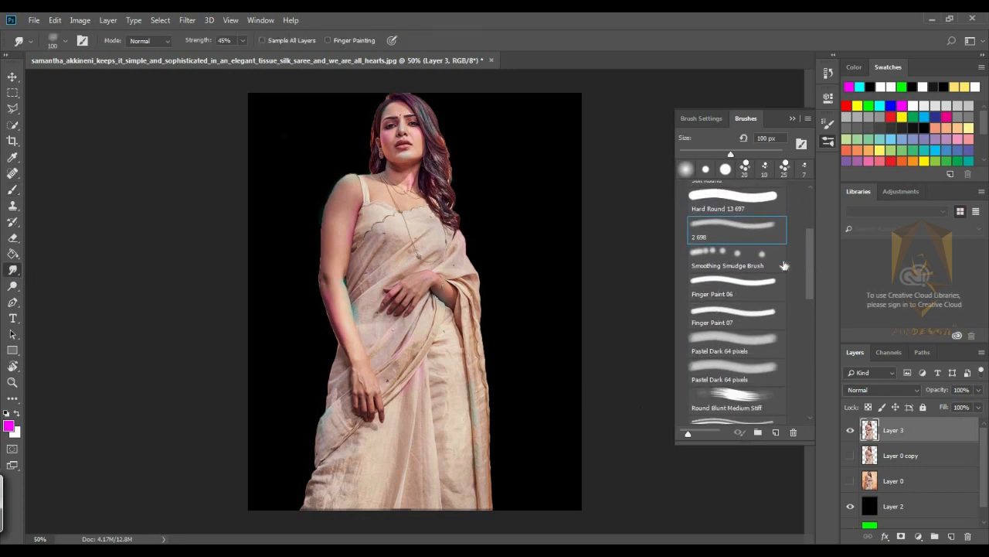
pyautogui.scroll(-5, 808, 293)
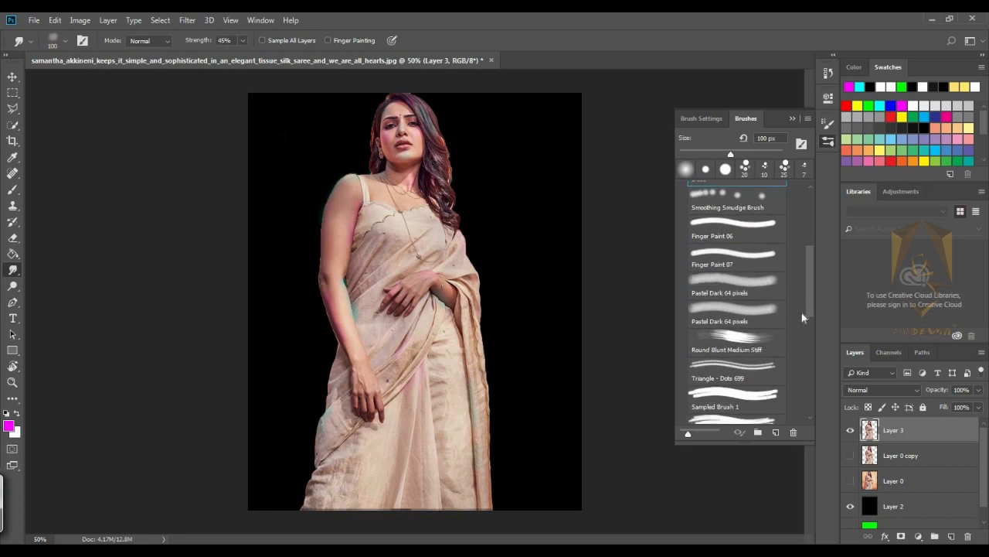
pyautogui.scroll(-3, 804, 321)
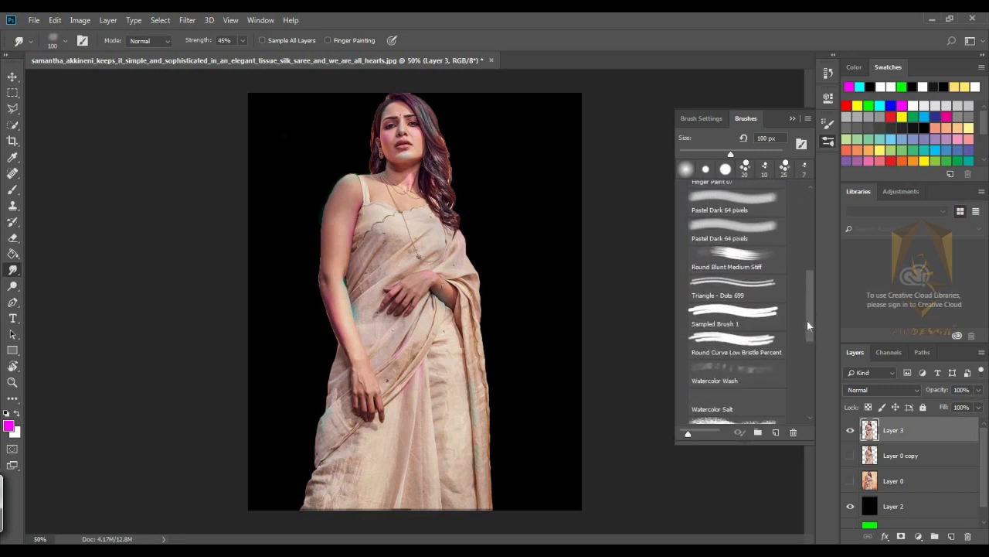
pyautogui.scroll(-4, 804, 347)
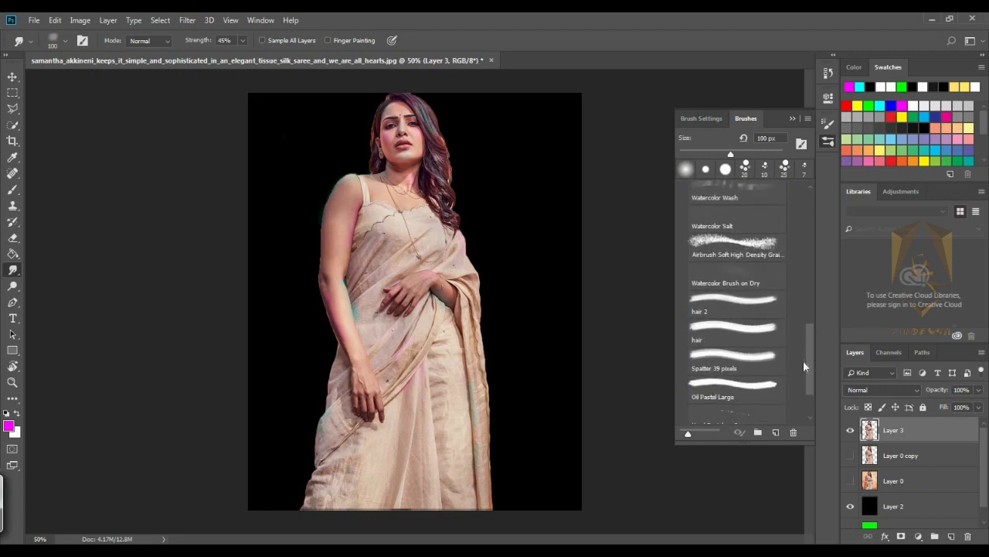
pyautogui.moveTo(803, 348); pyautogui.dragTo(802, 300)
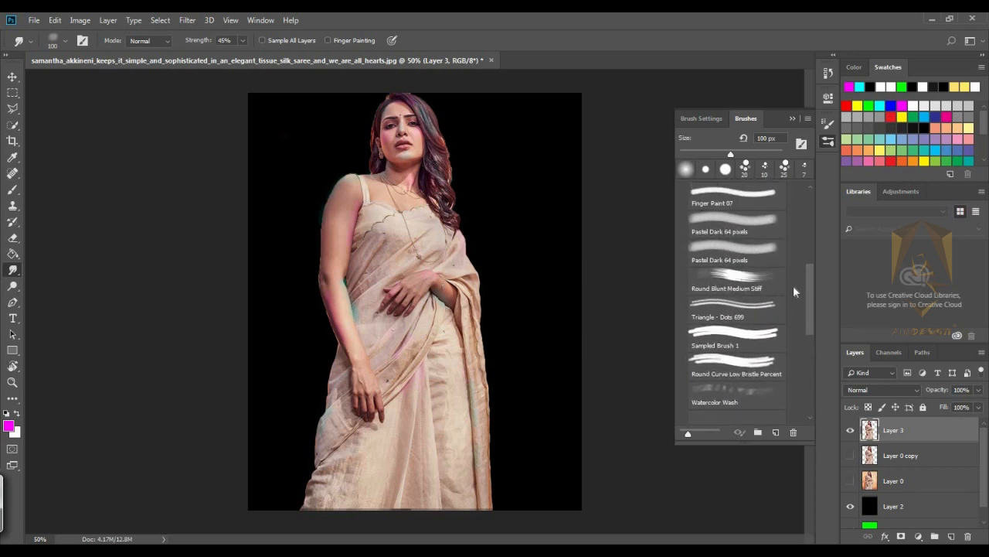
pyautogui.scroll(2, 810, 277)
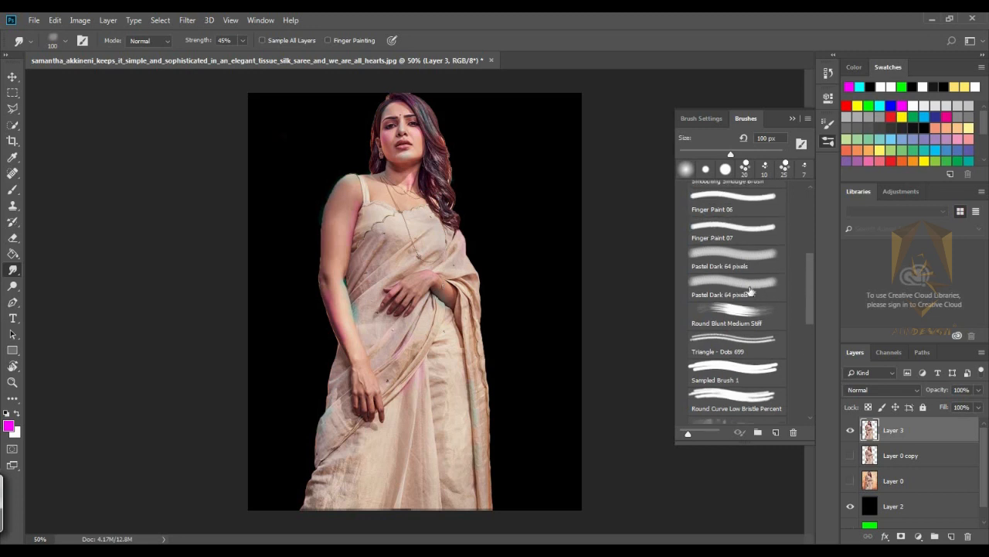
pyautogui.click(731, 285)
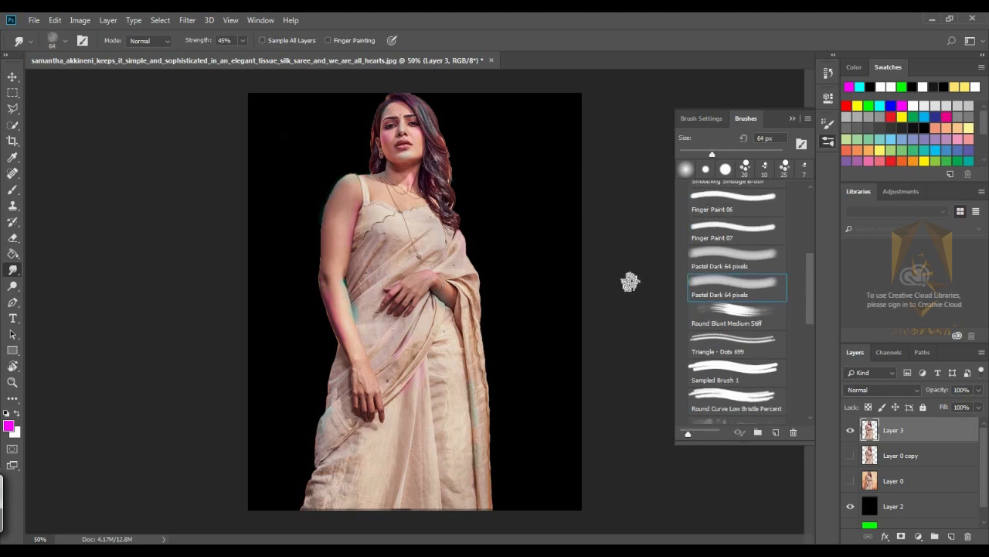
# - Smudge the cheek skin beside the falling hair and near the mouth smooth with a 9 to 10 px brush
pyautogui.scroll(6, 431, 284)
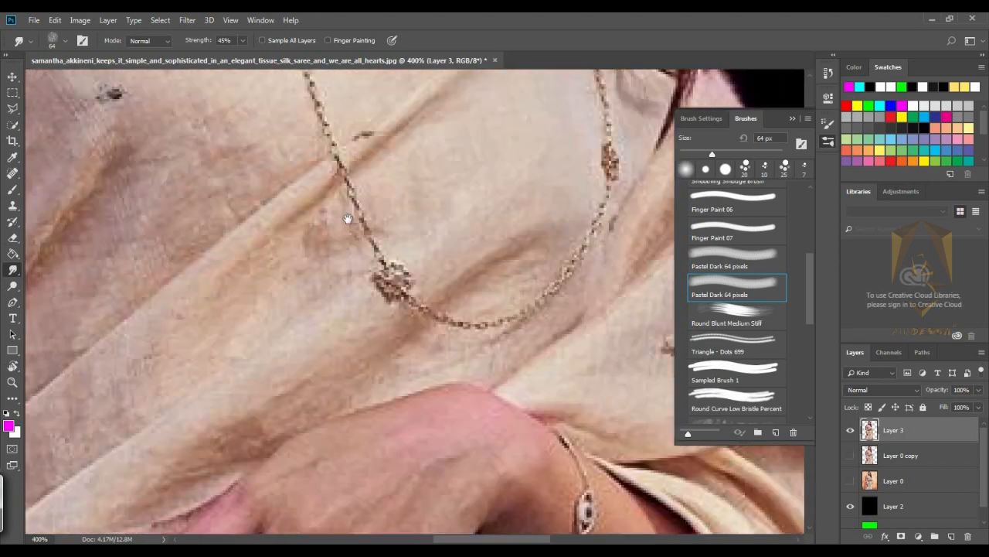
pyautogui.moveTo(348, 219); pyautogui.dragTo(419, 497)
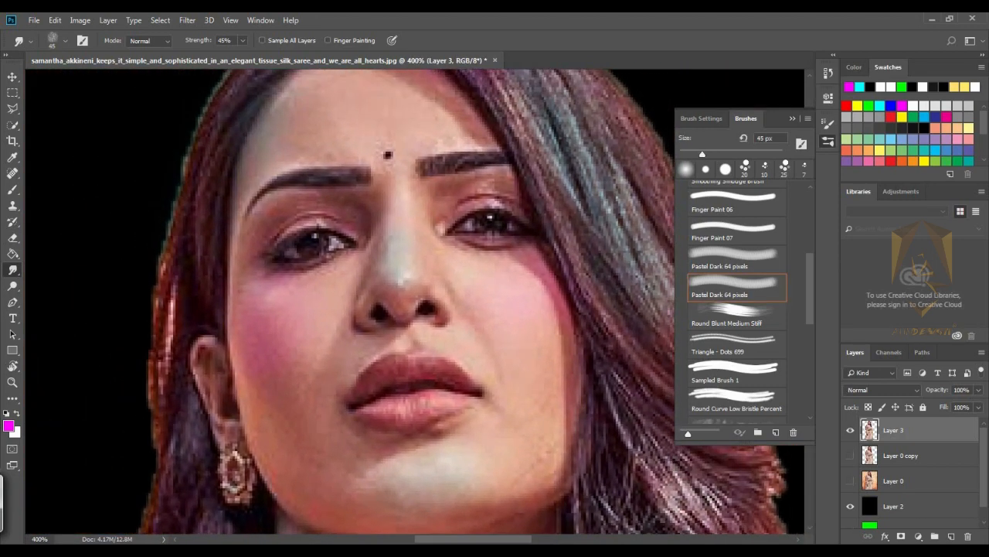
pyautogui.press('[')
pyautogui.press('[')
pyautogui.moveTo(519, 265); pyautogui.dragTo(521, 261)
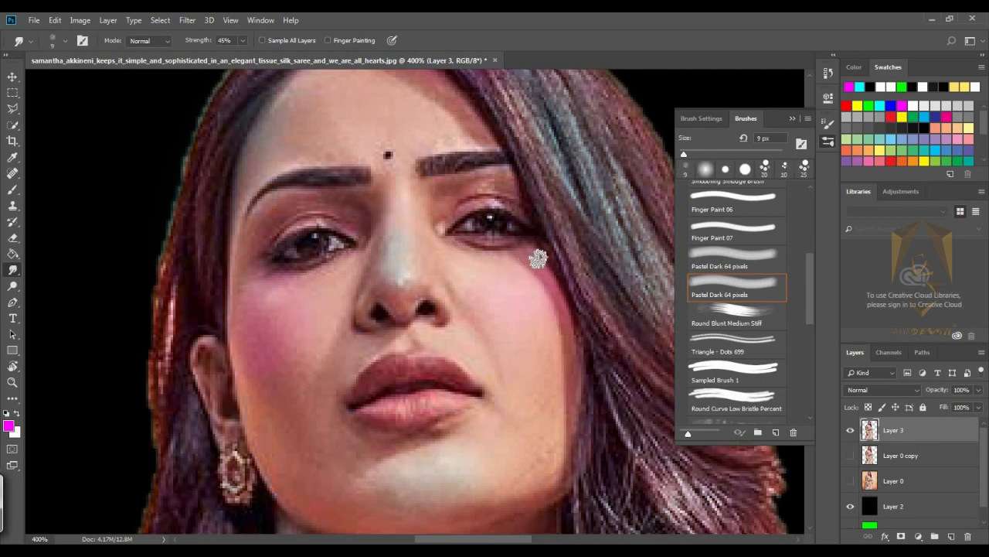
pyautogui.press(']')
pyautogui.click(474, 298)
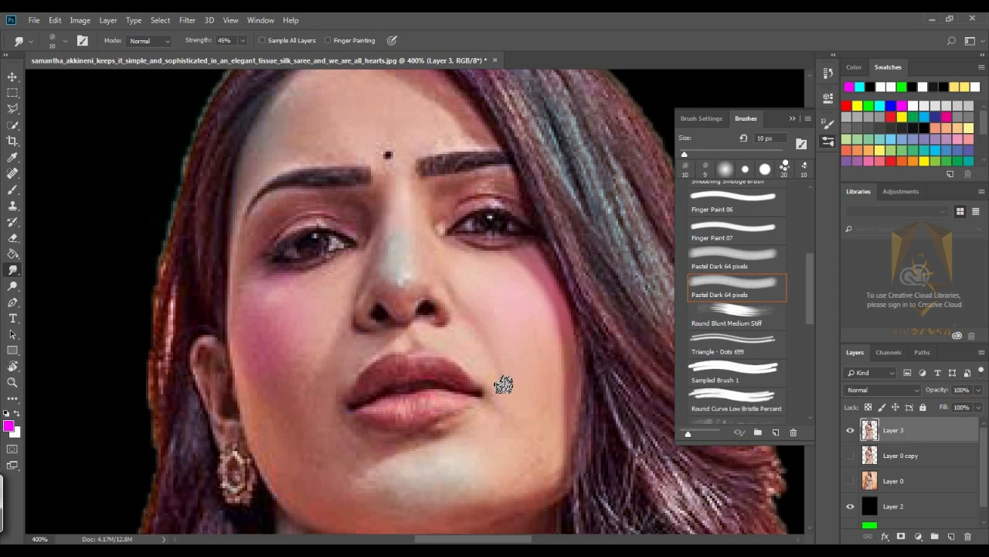
# - Smudge the skin below and above the eye beside the falling hair with a 4 to 8 px brush
pyautogui.press('[')
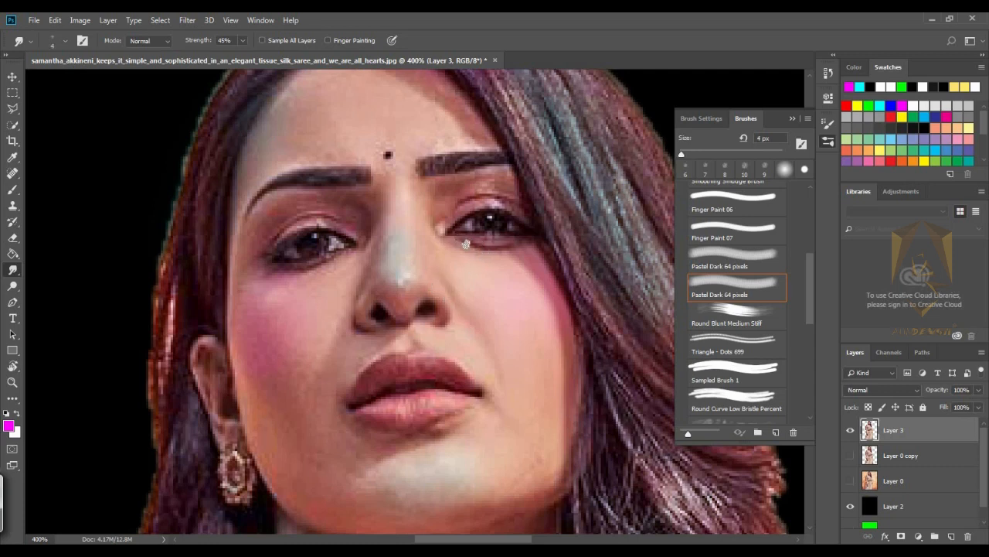
pyautogui.moveTo(504, 249); pyautogui.dragTo(486, 249)
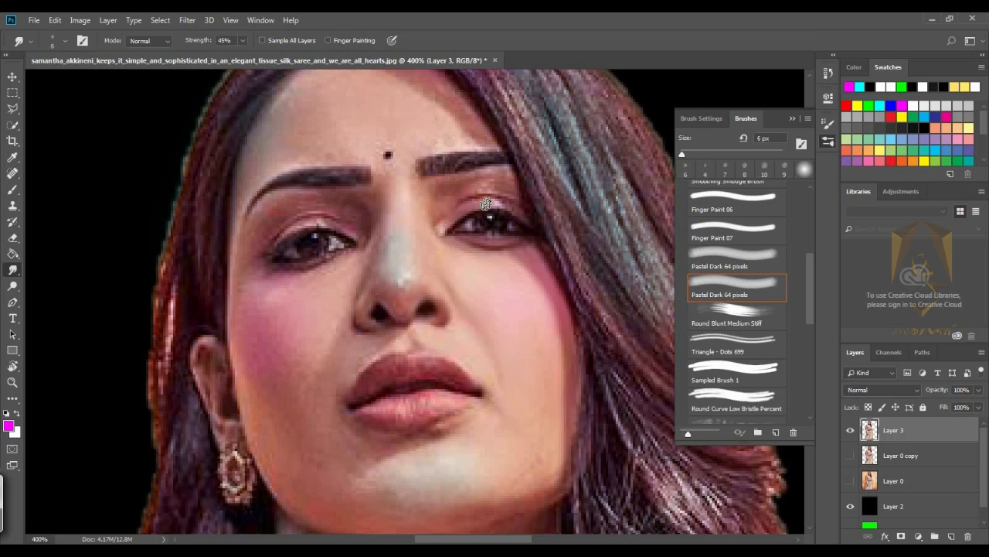
pyautogui.press(']')
pyautogui.moveTo(488, 185)
pyautogui.mouseDown()
pyautogui.moveTo(523, 188)
pyautogui.moveTo(509, 191)
pyautogui.mouseUp()
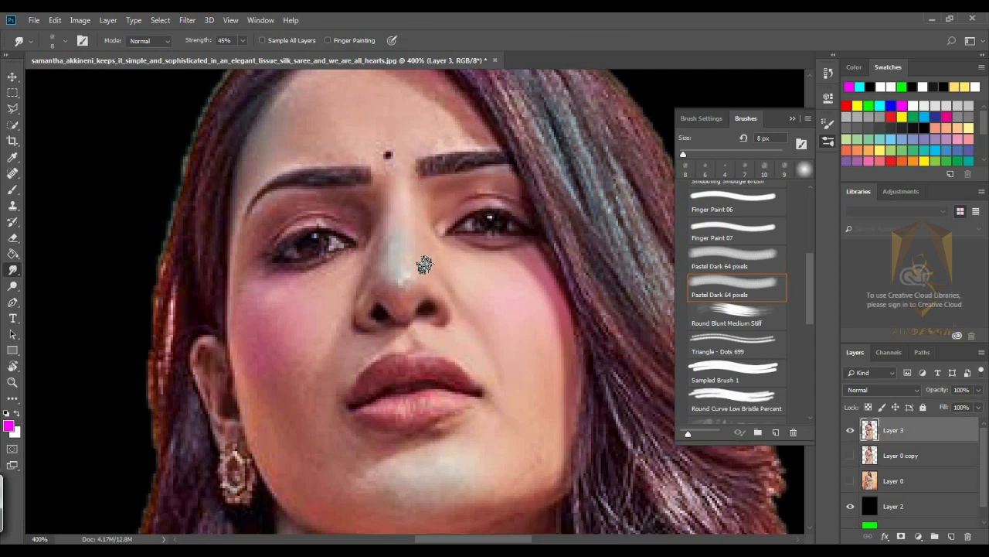
# - Blend the nose bridge, its cyan highlight and the nostril area with an 8 to 9 px smudge brush
pyautogui.moveTo(413, 243)
pyautogui.mouseDown()
pyautogui.moveTo(407, 311)
pyautogui.moveTo(412, 302)
pyautogui.moveTo(399, 300)
pyautogui.moveTo(406, 276)
pyautogui.moveTo(402, 302)
pyautogui.moveTo(391, 285)
pyautogui.moveTo(397, 304)
pyautogui.moveTo(385, 294)
pyautogui.moveTo(392, 301)
pyautogui.moveTo(389, 288)
pyautogui.moveTo(406, 285)
pyautogui.moveTo(406, 261)
pyautogui.moveTo(391, 281)
pyautogui.moveTo(392, 255)
pyautogui.moveTo(385, 274)
pyautogui.moveTo(399, 218)
pyautogui.mouseUp()
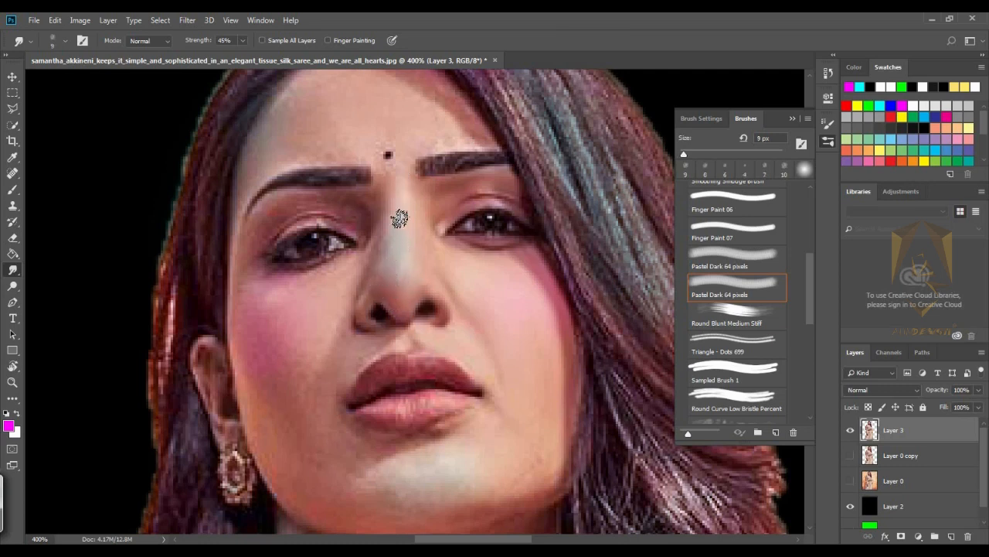
pyautogui.press(']')
pyautogui.press(']')
pyautogui.moveTo(365, 317); pyautogui.dragTo(377, 308)
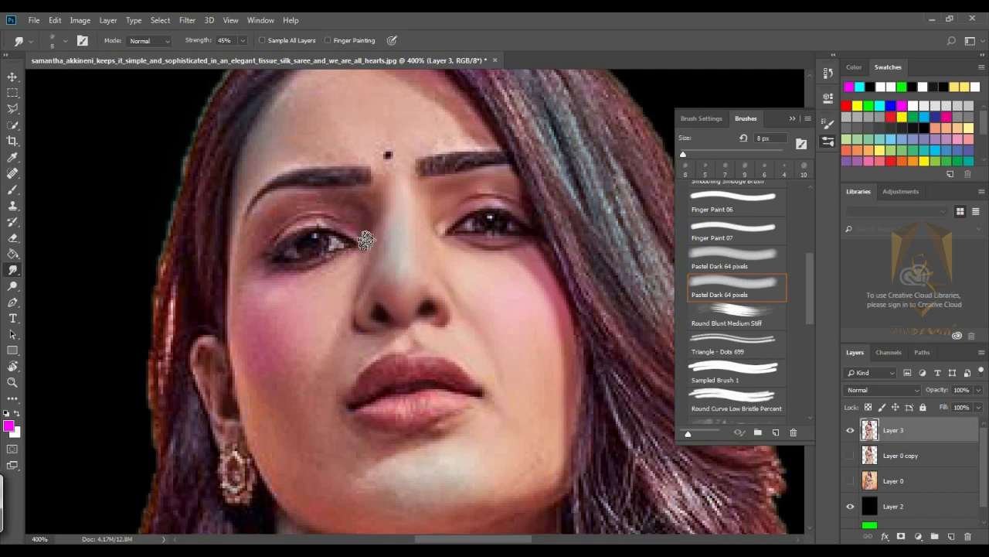
# - Smudge the eyelid, under-eye and pink cheek on the earring side of the face with a 5 to 9 px brush
pyautogui.moveTo(366, 240); pyautogui.dragTo(358, 265)
pyautogui.press('[')
pyautogui.moveTo(343, 199); pyautogui.dragTo(353, 218)
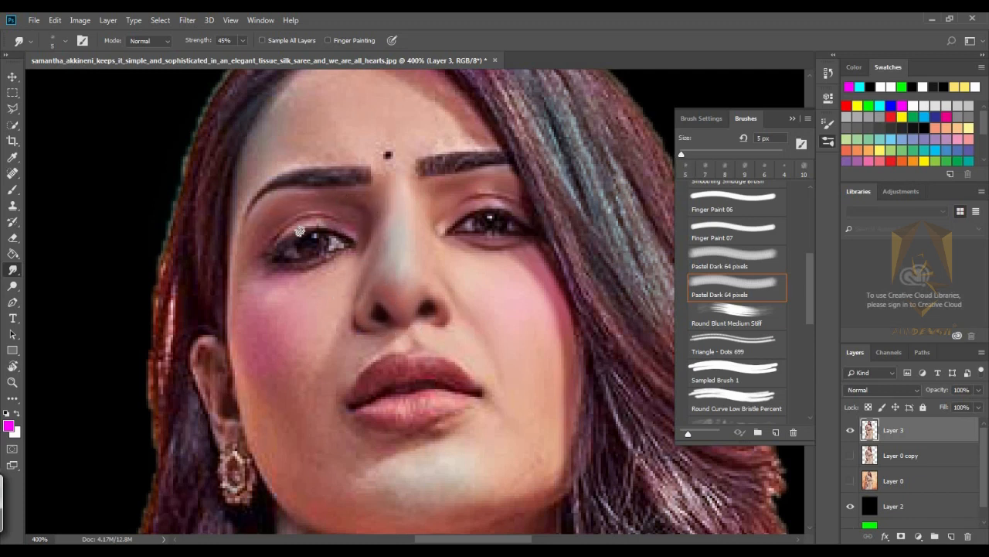
pyautogui.press(']')
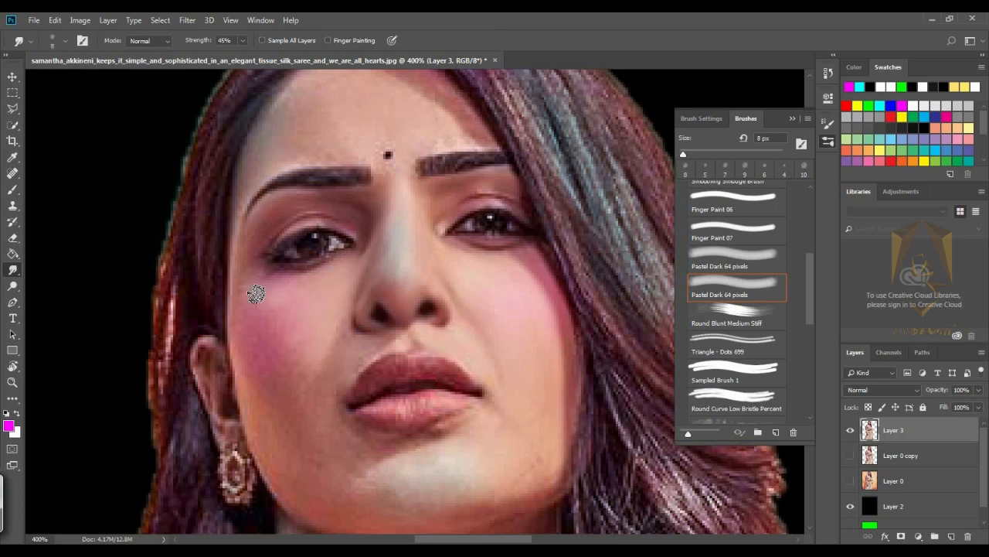
pyautogui.press(']')
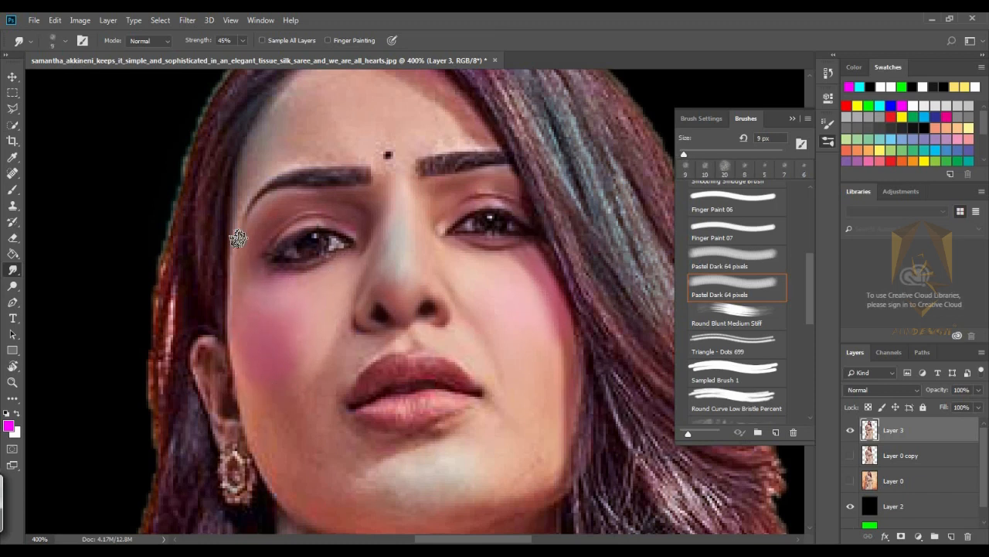
# - Smudge the forehead skin and hairline shadow smooth with a 9 to 10 px brush
pyautogui.scroll(3, 445, 139)
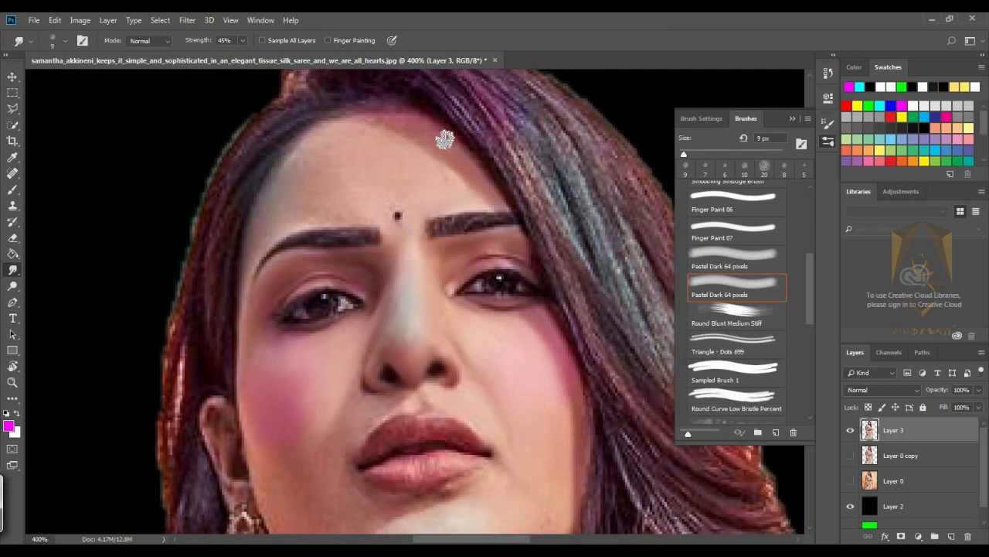
pyautogui.press(']')
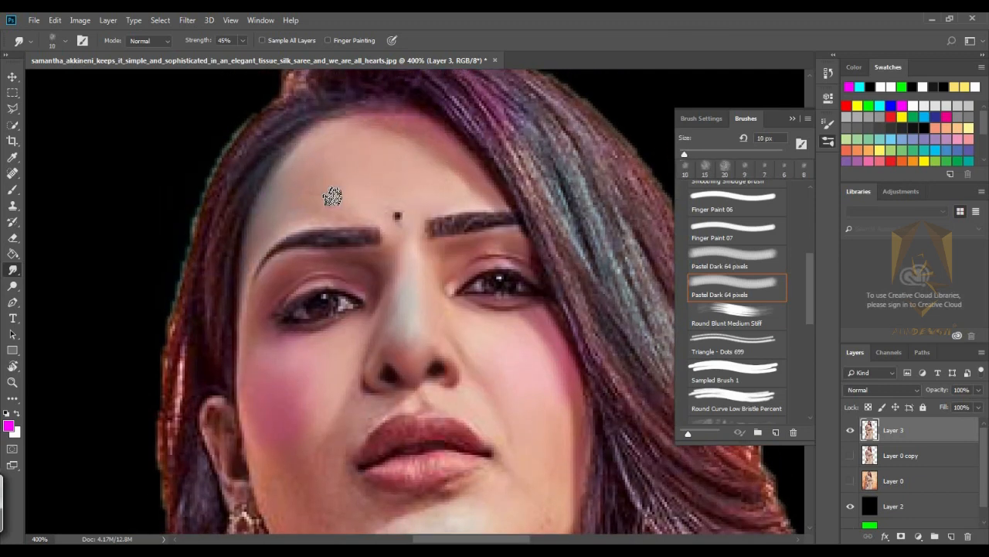
pyautogui.press('[')
pyautogui.press('[')
pyautogui.press('[')
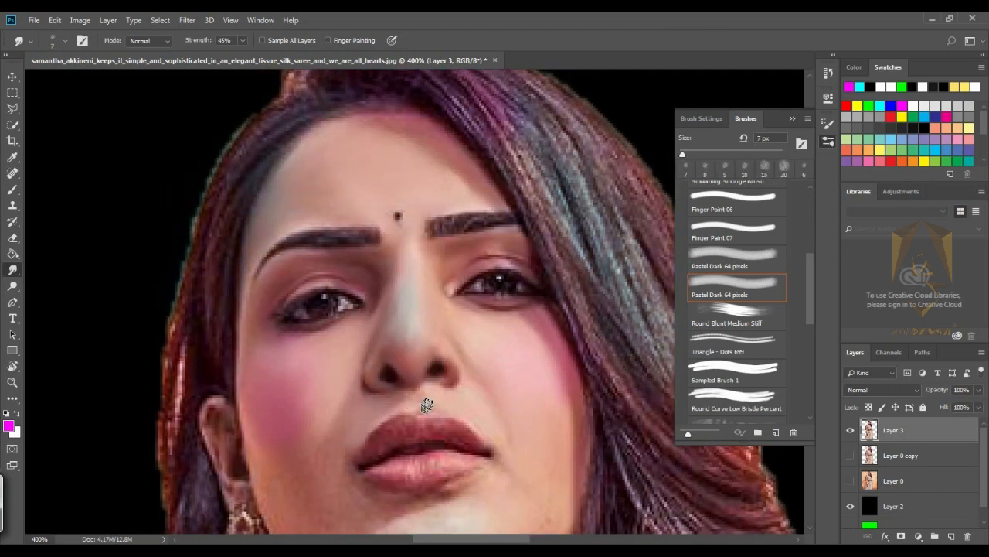
# - Smudge the skin around the mouth and blend the chin highlight, using a brush of 10 px and larger
pyautogui.press(']')
pyautogui.press(']')
pyautogui.press(']')
pyautogui.moveTo(381, 399); pyautogui.dragTo(350, 277)
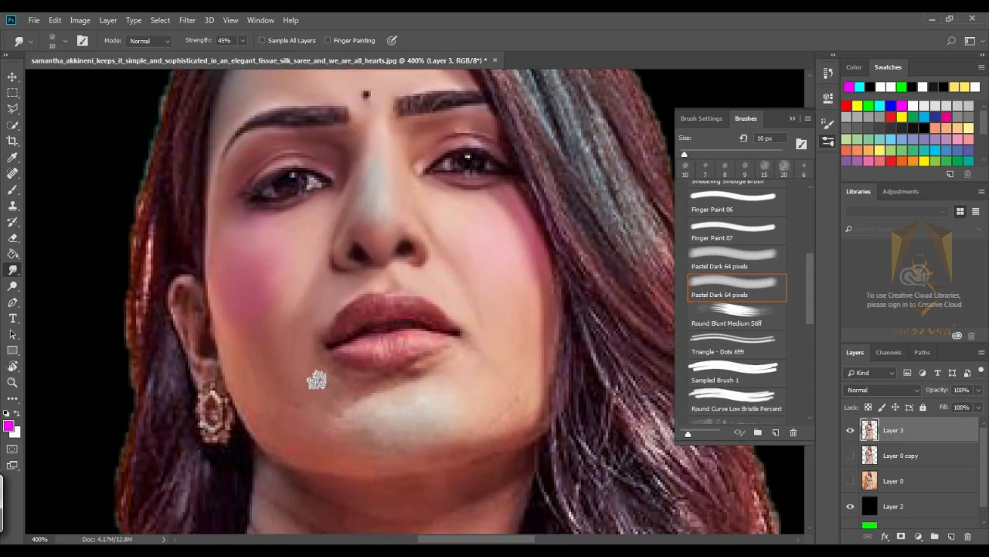
pyautogui.press(']')
pyautogui.press(']')
pyautogui.moveTo(334, 402)
pyautogui.mouseDown()
pyautogui.moveTo(434, 366)
pyautogui.moveTo(422, 431)
pyautogui.moveTo(460, 373)
pyautogui.mouseUp()
# - Refine the corner of the mouth with a 9 px smudge brush and smooth the lips at 5 px
pyautogui.press('[')
pyautogui.press('[')
pyautogui.press('[')
pyautogui.press('[')
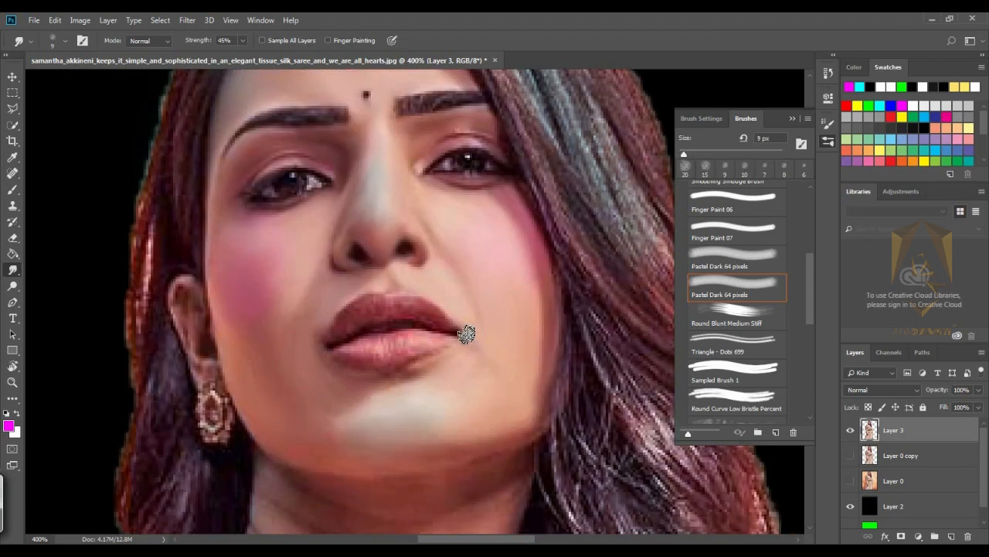
pyautogui.press('[')
pyautogui.press('[')
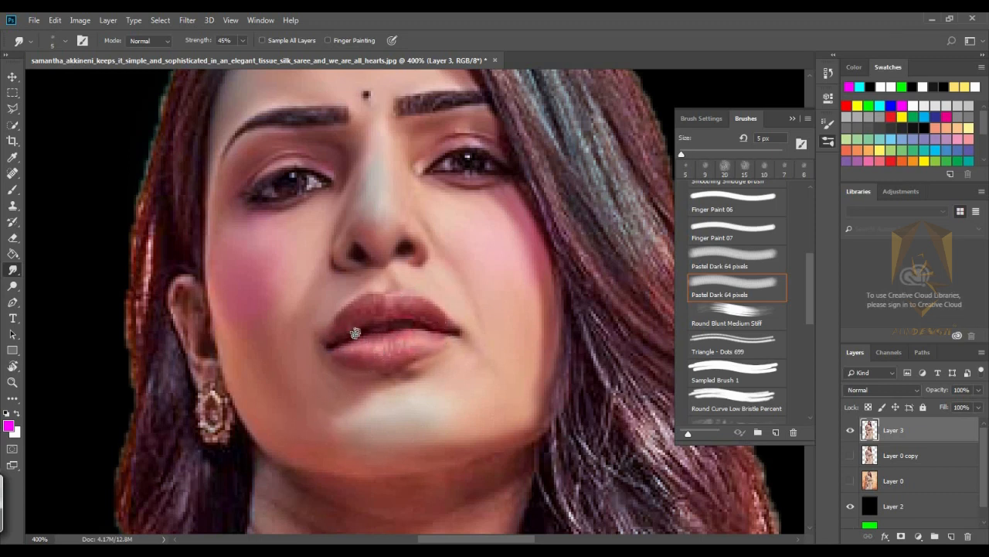
# - Smudge the fine details of the eyebrows and eyes with a 3 px brush
pyautogui.moveTo(376, 122); pyautogui.dragTo(389, 184)
pyautogui.press('[')
pyautogui.press('[')
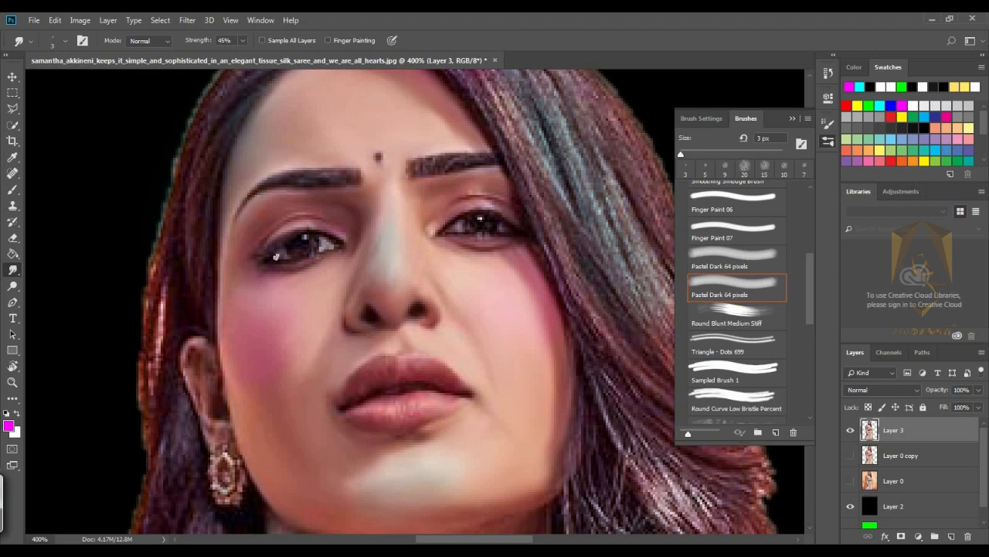
pyautogui.moveTo(276, 256); pyautogui.dragTo(263, 102)
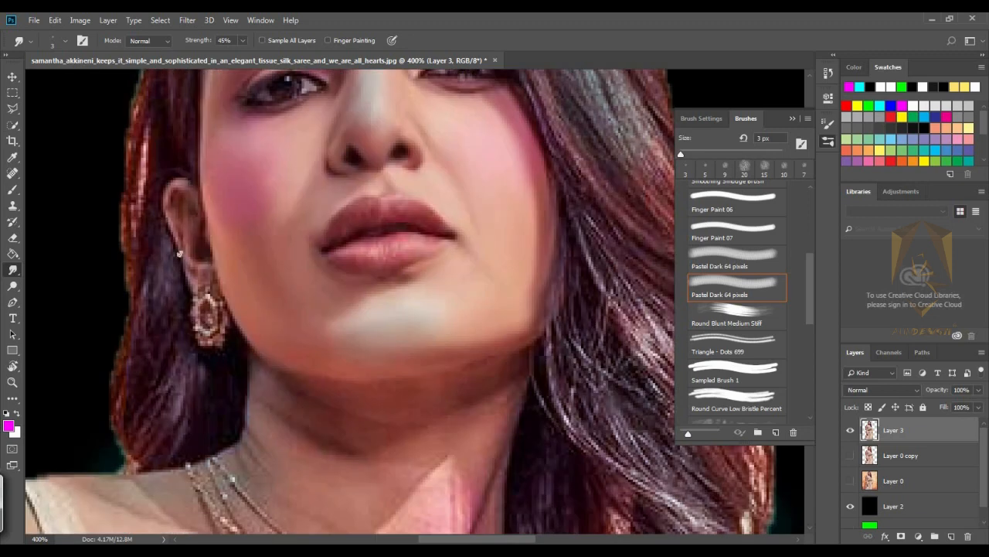
# - Smudge the ear and the shadowed neck below the jaw, using brush sizes from 9 to 15 px
pyautogui.press(']')
pyautogui.press(']')
pyautogui.press(']')
pyautogui.press(']')
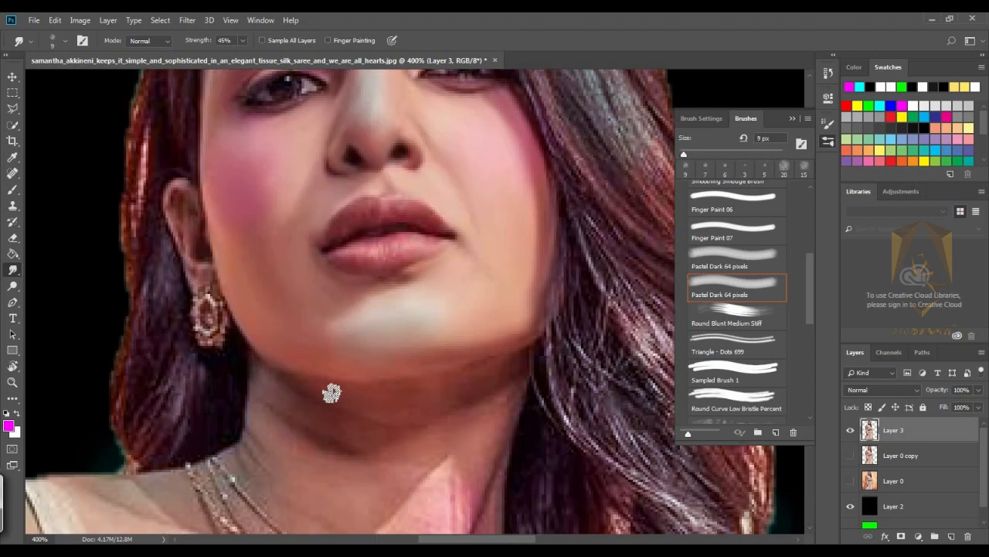
pyautogui.press('[')
pyautogui.press('[')
pyautogui.press('[')
pyautogui.moveTo(490, 389); pyautogui.dragTo(468, 283)
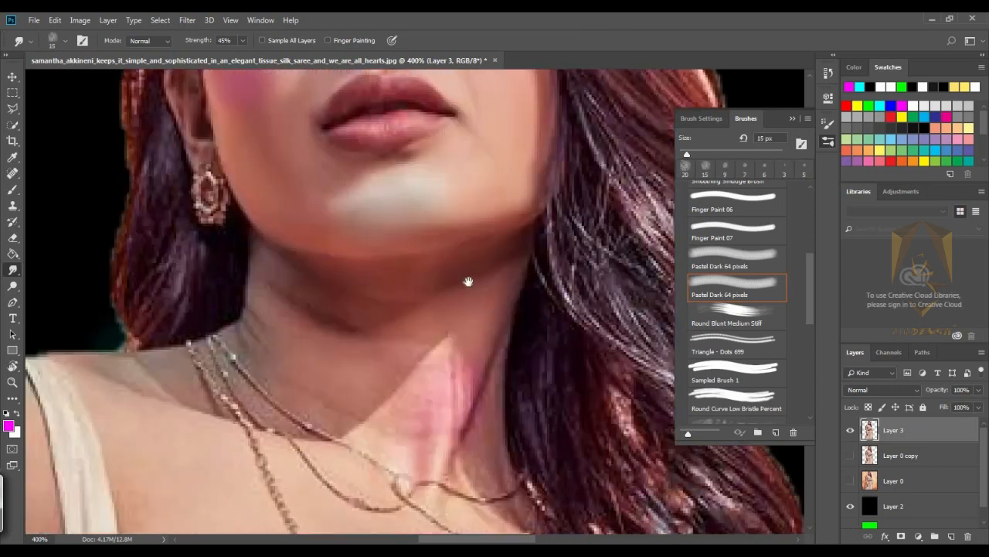
# - Blend the pink-tinted lower neck down to the necklaces, reducing the smudge brush to 7 px for the edges
pyautogui.moveTo(466, 453)
pyautogui.mouseDown()
pyautogui.moveTo(436, 376)
pyautogui.moveTo(307, 302)
pyautogui.moveTo(271, 289)
pyautogui.mouseUp()
pyautogui.press(']')
pyautogui.press(']')
pyautogui.press(']')
pyautogui.press('[')
pyautogui.press('[')
pyautogui.press('[')
pyautogui.press('[')
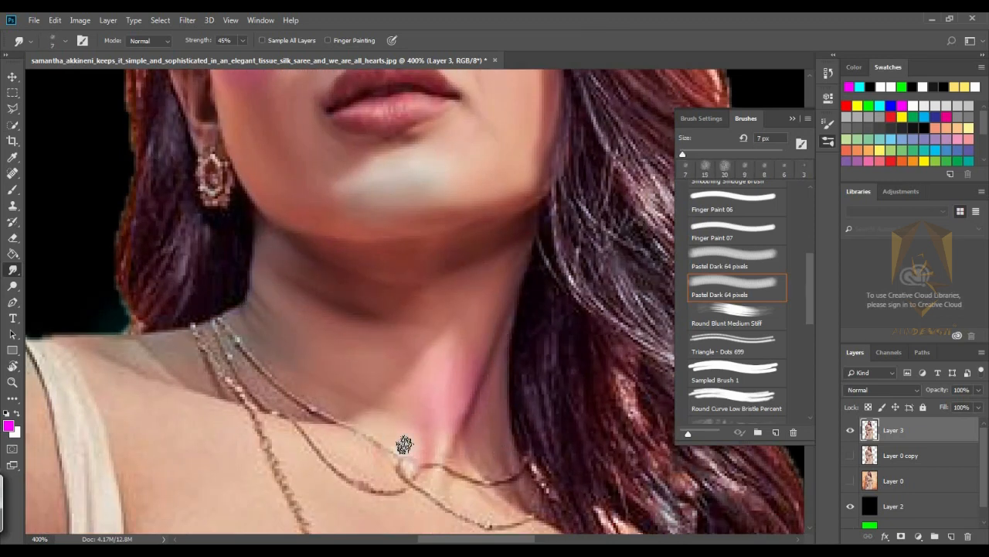
pyautogui.moveTo(404, 444); pyautogui.dragTo(469, 378)
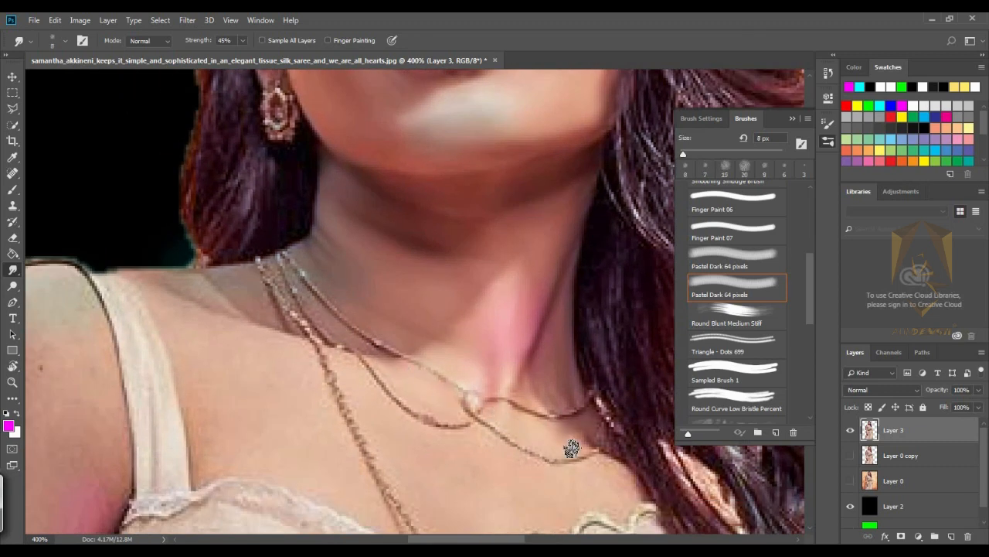
# - Smudge the collarbone and chest skin around the necklace chains with a brush between 7 and 15 px
pyautogui.press('[')
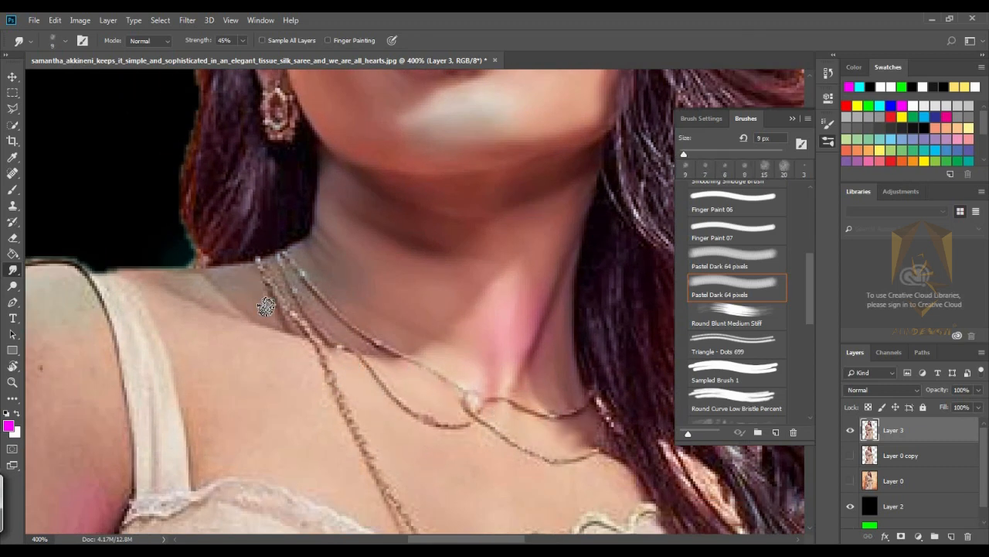
pyautogui.press(']')
pyautogui.press(']')
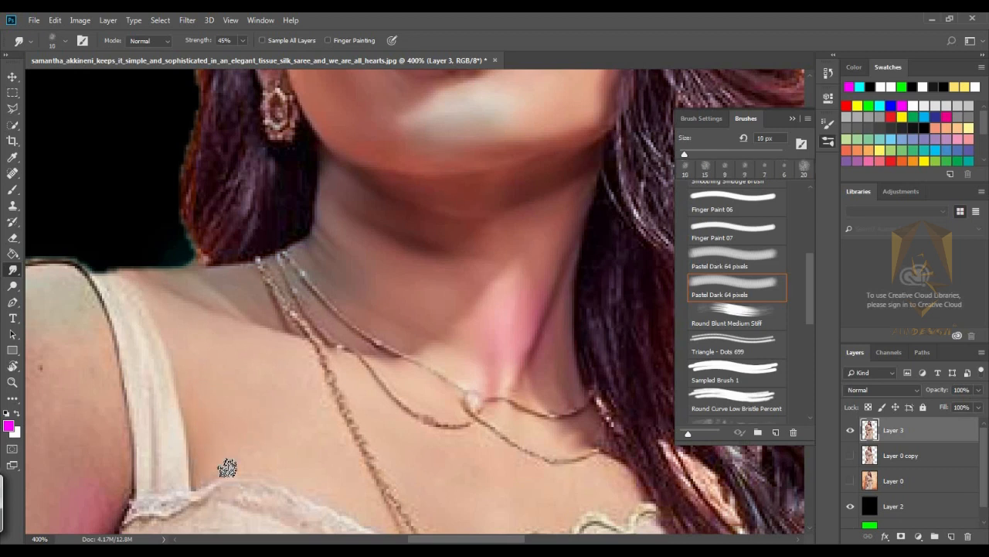
pyautogui.press(']')
pyautogui.press(']')
pyautogui.moveTo(368, 503); pyautogui.dragTo(307, 399)
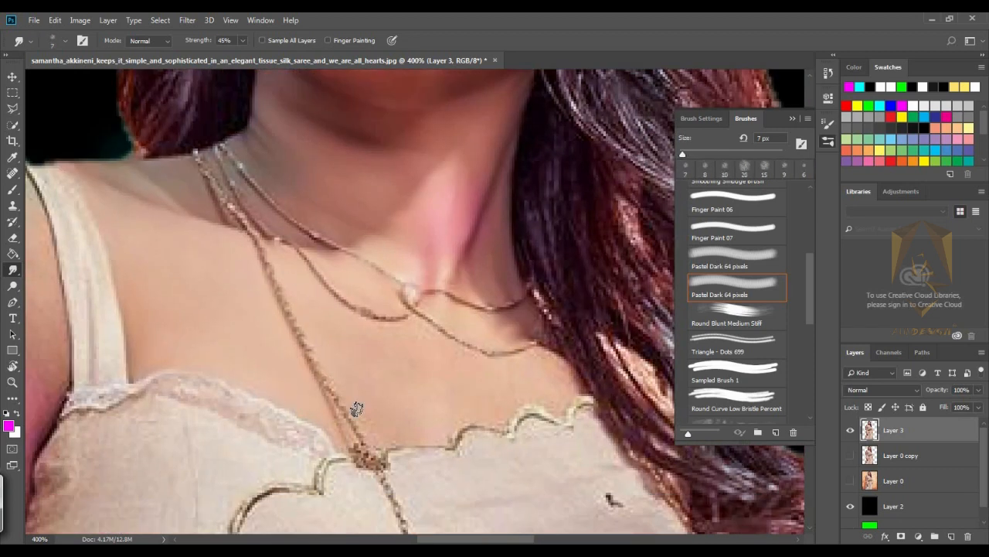
pyautogui.press(']')
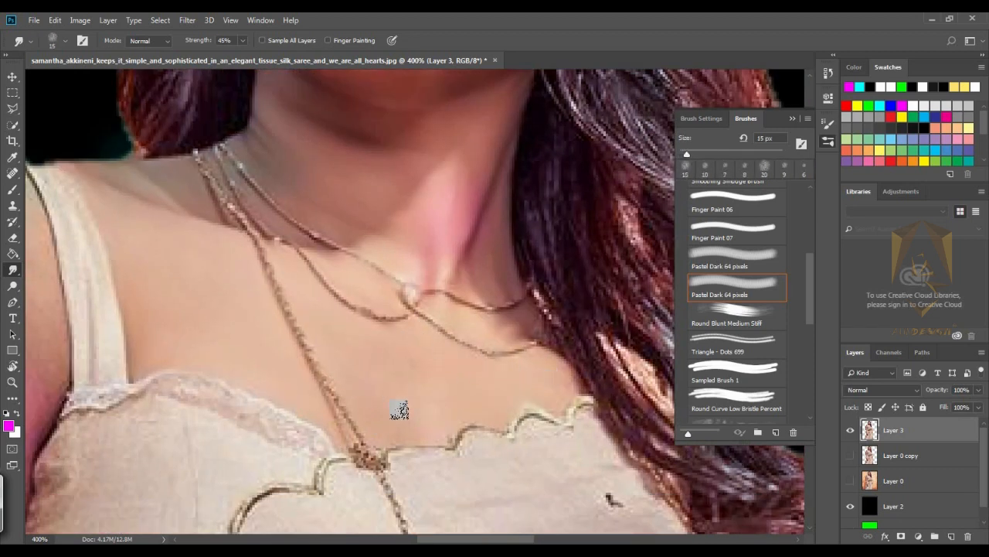
pyautogui.moveTo(403, 352); pyautogui.dragTo(825, 356)
# - Smudge the shoulder and upper arm skin smooth with a 35 px brush
pyautogui.press(']')
pyautogui.press(']')
pyautogui.moveTo(451, 340); pyautogui.dragTo(469, 391)
pyautogui.press(']')
pyautogui.press(']')
pyautogui.moveTo(371, 173); pyautogui.dragTo(309, 252)
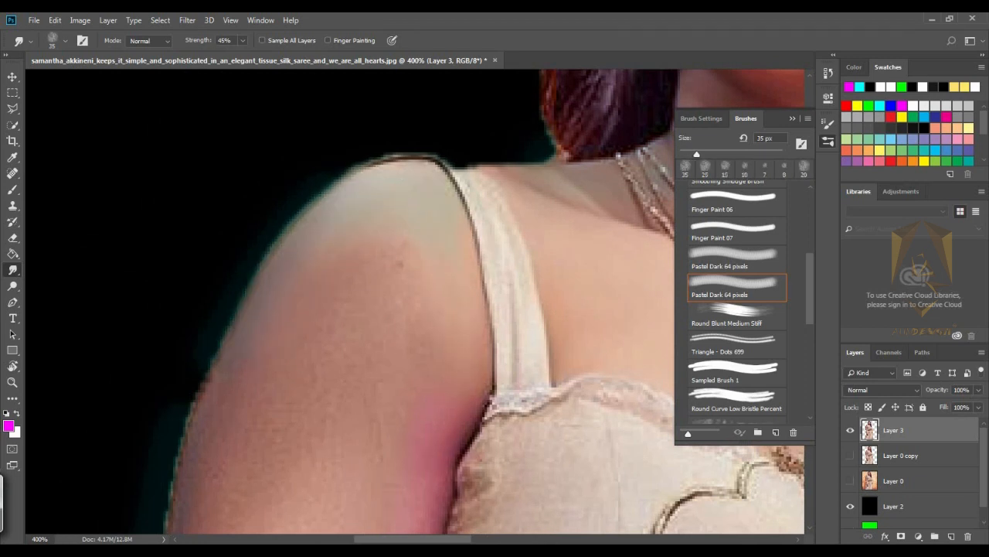
pyautogui.moveTo(398, 464); pyautogui.dragTo(363, 498)
pyautogui.moveTo(293, 249); pyautogui.dragTo(331, 274)
pyautogui.moveTo(336, 355)
pyautogui.mouseDown()
pyautogui.moveTo(330, 239)
pyautogui.moveTo(341, 421)
pyautogui.mouseUp()
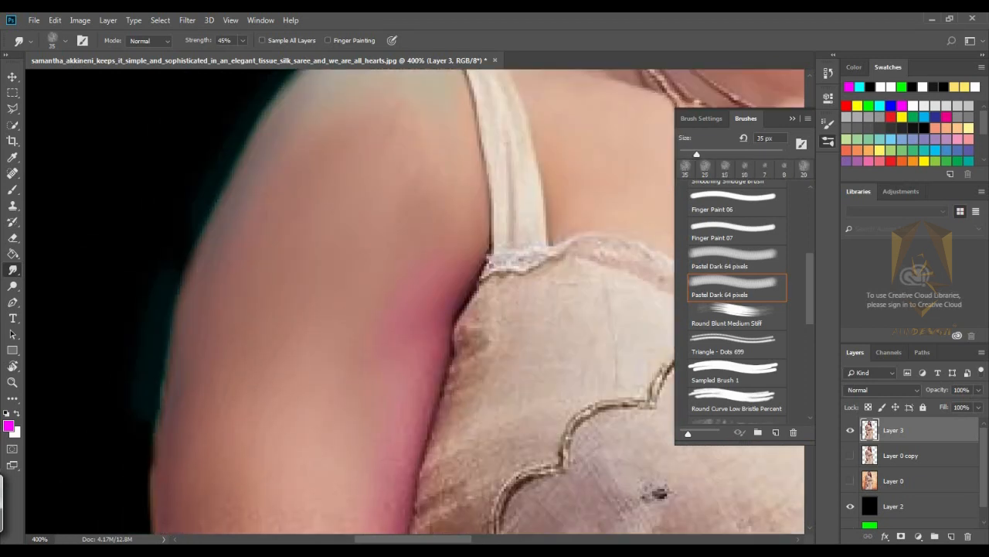
# - Blend the pink tint along the inner upper arm and smooth the arm down towards the elbow at 35 px
pyautogui.moveTo(414, 348); pyautogui.dragTo(394, 394)
pyautogui.moveTo(387, 386); pyautogui.dragTo(429, 230)
pyautogui.moveTo(192, 365); pyautogui.dragTo(192, 446)
pyautogui.moveTo(313, 408); pyautogui.dragTo(324, 253)
pyautogui.moveTo(201, 385); pyautogui.dragTo(196, 462)
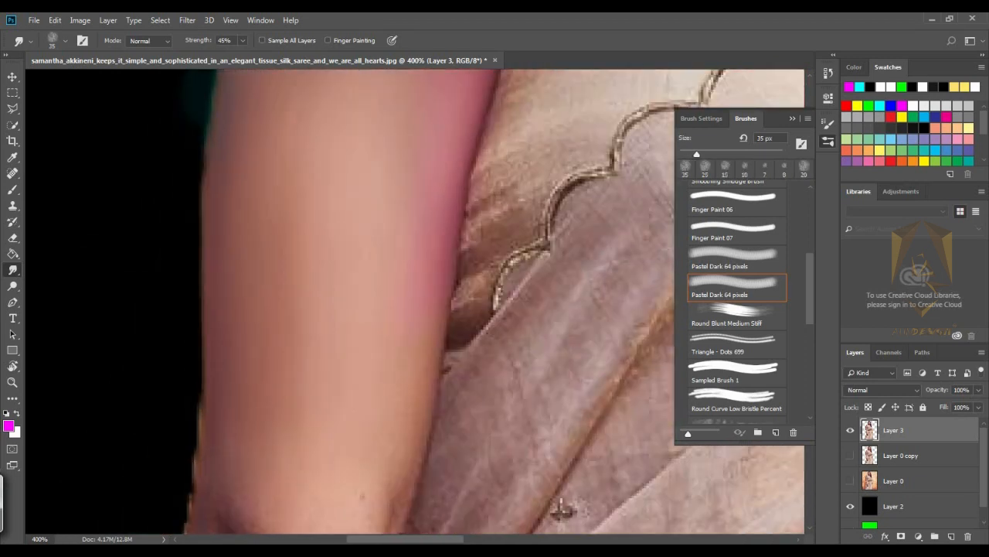
pyautogui.moveTo(449, 313); pyautogui.dragTo(447, 379)
pyautogui.moveTo(332, 432); pyautogui.dragTo(371, 279)
# - Smudge the outer arm edge and the elbow shadow with a 20 px brush
pyautogui.press('[')
pyautogui.press('[')
pyautogui.press('[')
pyautogui.moveTo(231, 355); pyautogui.dragTo(237, 465)
pyautogui.moveTo(245, 241); pyautogui.dragTo(243, 521)
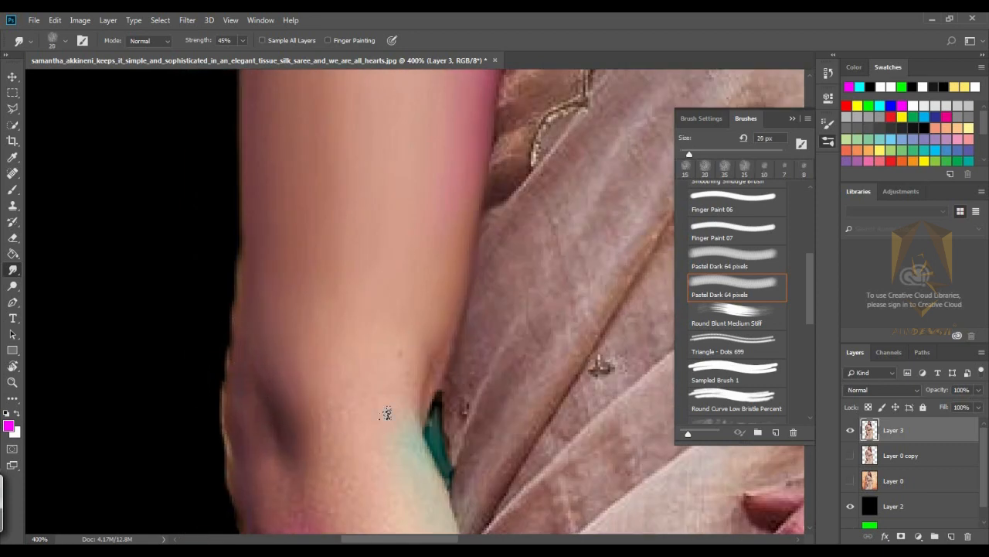
pyautogui.moveTo(408, 385)
pyautogui.mouseDown()
pyautogui.moveTo(418, 442)
pyautogui.moveTo(360, 283)
pyautogui.mouseUp()
# - Smudge the forearm below the elbow lengthwise with a larger brush, blending its color tints into the skin
pyautogui.press(']')
pyautogui.moveTo(287, 416); pyautogui.dragTo(319, 507)
pyautogui.moveTo(358, 356); pyautogui.dragTo(311, 247)
pyautogui.moveTo(282, 409); pyautogui.dragTo(286, 458)
pyautogui.moveTo(205, 394); pyautogui.dragTo(230, 498)
pyautogui.moveTo(329, 440); pyautogui.dragTo(317, 283)
pyautogui.moveTo(320, 458); pyautogui.dragTo(349, 522)
pyautogui.moveTo(297, 432); pyautogui.dragTo(369, 275)
# - Smooth the lower forearm and wrist with smudge strokes along the arm, using a smaller brush
pyautogui.press('[')
pyautogui.press('[')
pyautogui.moveTo(411, 325)
pyautogui.mouseDown()
pyautogui.moveTo(455, 470)
pyautogui.moveTo(454, 455)
pyautogui.mouseUp()
pyautogui.moveTo(503, 281); pyautogui.dragTo(565, 450)
pyautogui.moveTo(454, 332); pyautogui.dragTo(421, 171)
pyautogui.moveTo(464, 366); pyautogui.dragTo(507, 448)
# - Smudge the back, knuckles and fingers of the lowered hand smooth with a small brush of 9 to 10 px
pyautogui.press('[')
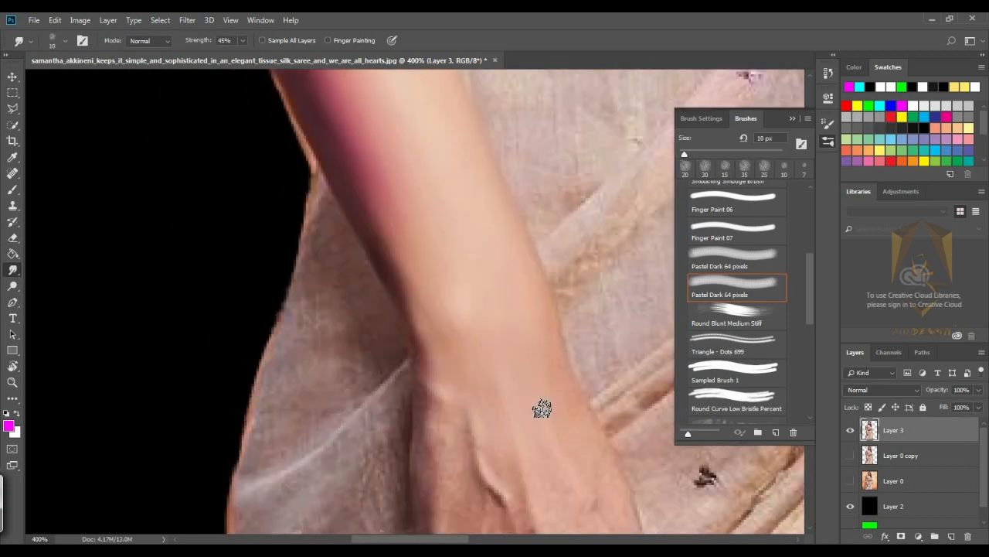
pyautogui.moveTo(431, 402)
pyautogui.mouseDown()
pyautogui.moveTo(446, 476)
pyautogui.moveTo(479, 478)
pyautogui.moveTo(425, 328)
pyautogui.moveTo(400, 414)
pyautogui.moveTo(451, 334)
pyautogui.moveTo(409, 430)
pyautogui.moveTo(405, 483)
pyautogui.mouseUp()
pyautogui.moveTo(417, 476)
pyautogui.mouseDown()
pyautogui.moveTo(429, 314)
pyautogui.moveTo(435, 415)
pyautogui.mouseUp()
pyautogui.moveTo(495, 452); pyautogui.dragTo(501, 427)
pyautogui.press('[')
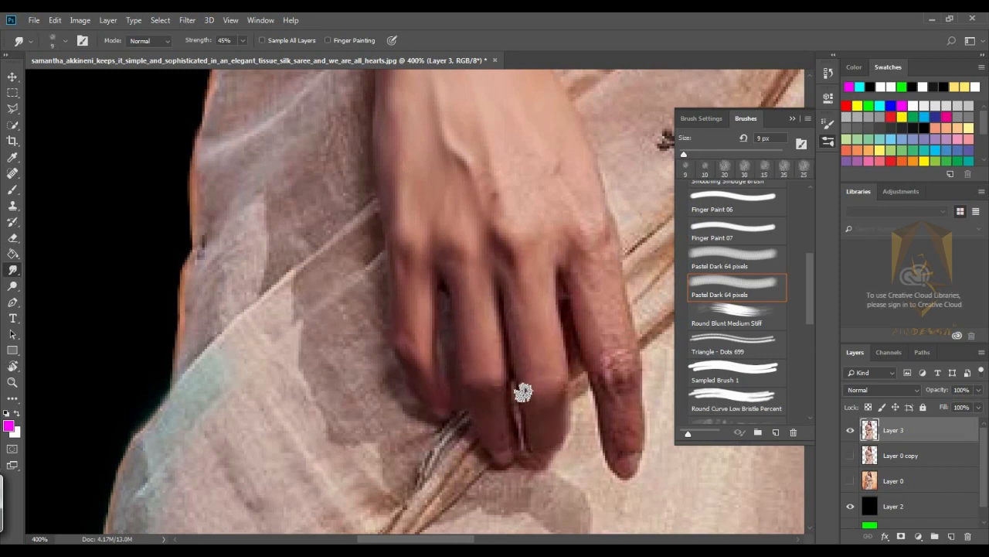
pyautogui.moveTo(521, 393); pyautogui.dragTo(619, 419)
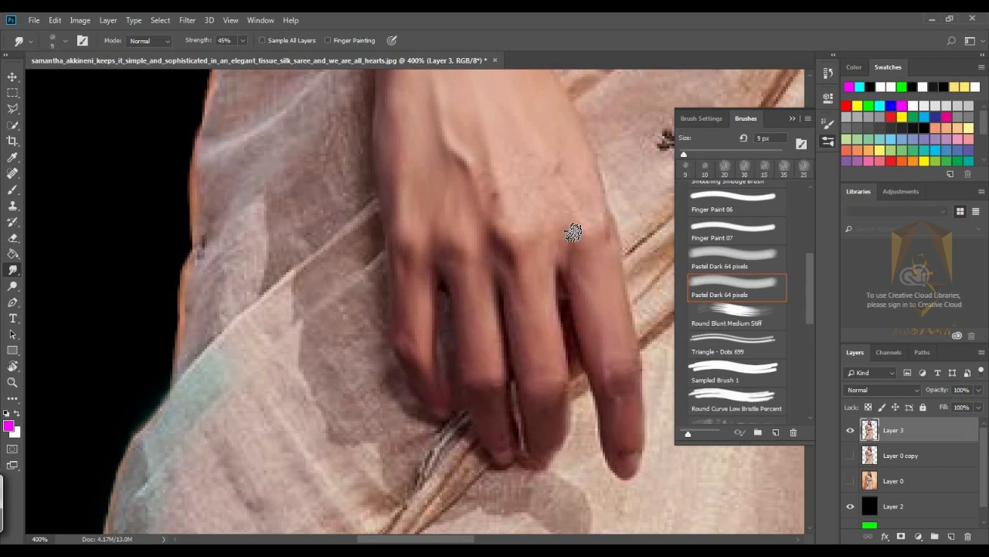
pyautogui.moveTo(569, 227); pyautogui.dragTo(456, 307)
# - Smudge the little and ring fingers of the hand resting on the waist with an 8 px brush
pyautogui.press(']')
pyautogui.press(']')
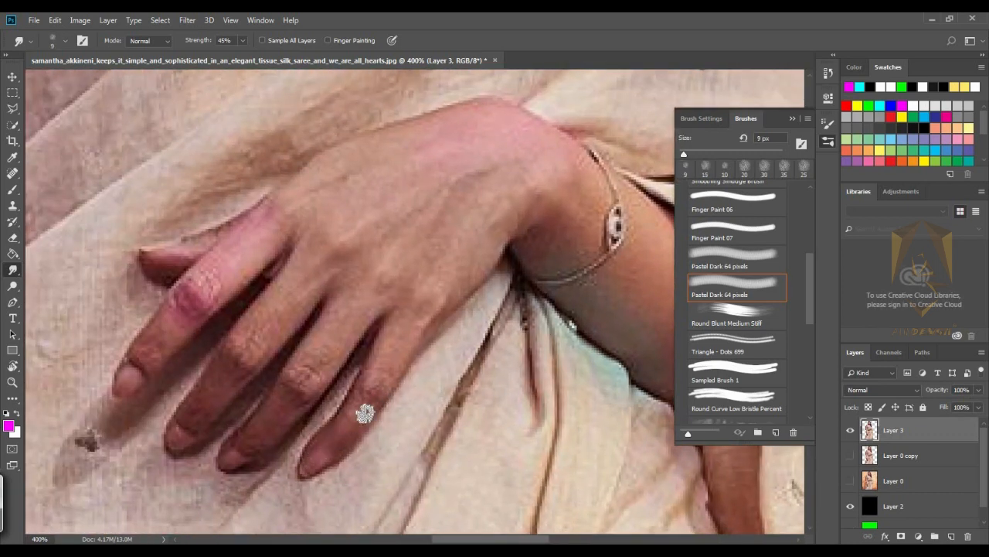
pyautogui.press('[')
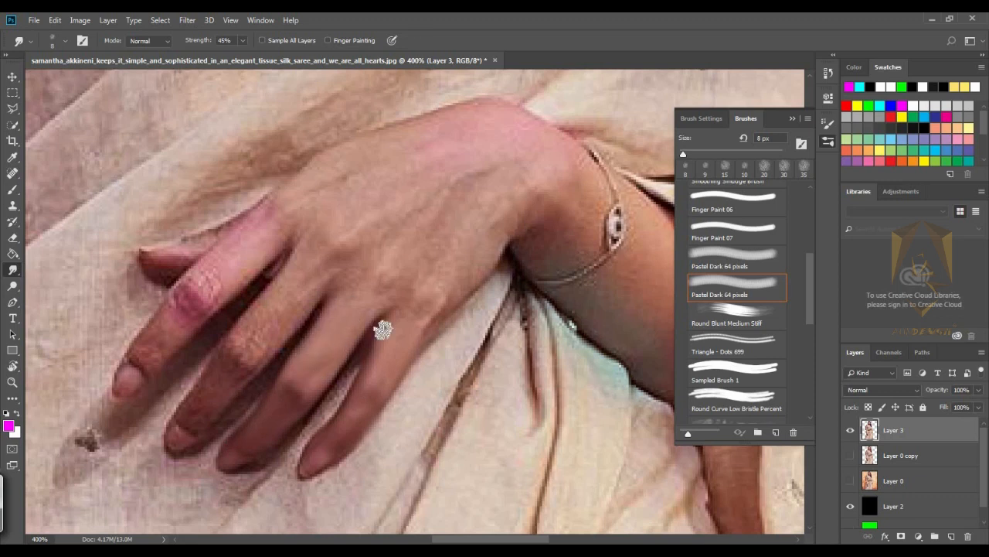
# - Smooth the forearm beyond the bracelet with smudge strokes, using a brush enlarged to between 10 and 25 px
pyautogui.press(']')
pyautogui.press(']')
pyautogui.press(']')
pyautogui.press(']')
pyautogui.press('[')
pyautogui.press('[')
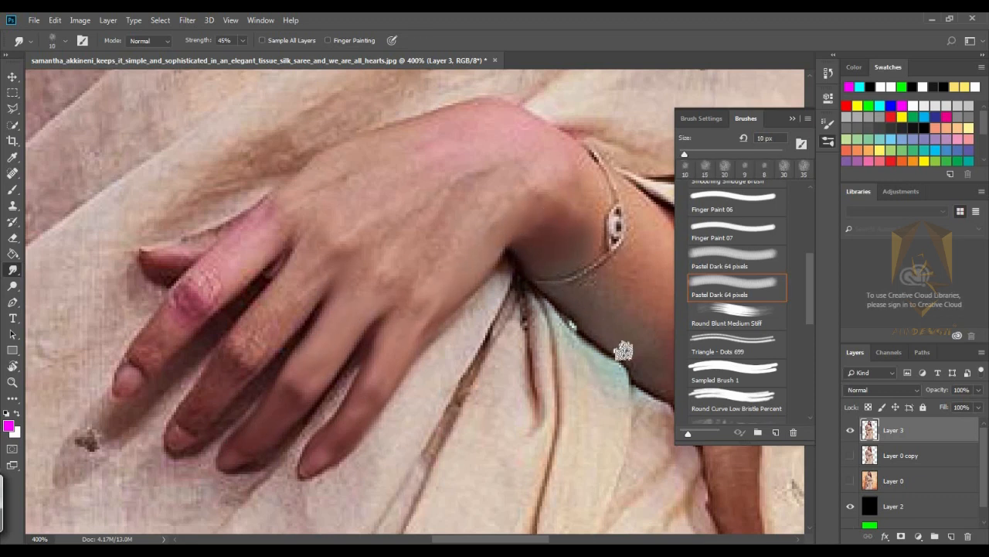
pyautogui.moveTo(623, 350); pyautogui.dragTo(390, 344)
pyautogui.press(']')
pyautogui.press(']')
pyautogui.press(']')
pyautogui.press('[')
pyautogui.press('[')
# - Smudge the wrist and the back of the waist-level hand with a 15 to 20 px brush, blending the pink tint
pyautogui.moveTo(442, 386)
pyautogui.mouseDown()
pyautogui.moveTo(466, 243)
pyautogui.moveTo(464, 296)
pyautogui.moveTo(358, 273)
pyautogui.moveTo(348, 188)
pyautogui.moveTo(317, 258)
pyautogui.moveTo(298, 179)
pyautogui.mouseUp()
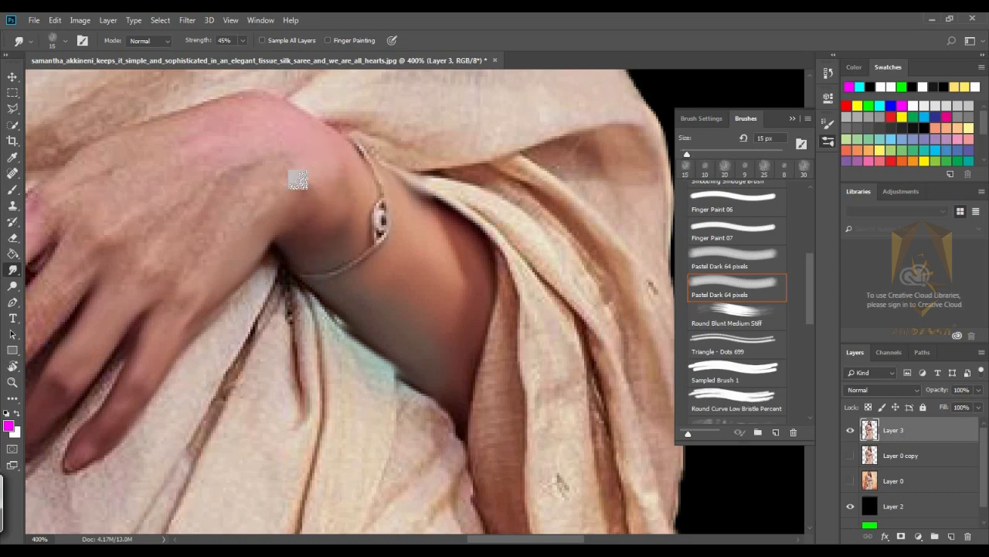
pyautogui.moveTo(254, 136); pyautogui.dragTo(376, 212)
pyautogui.press(']')
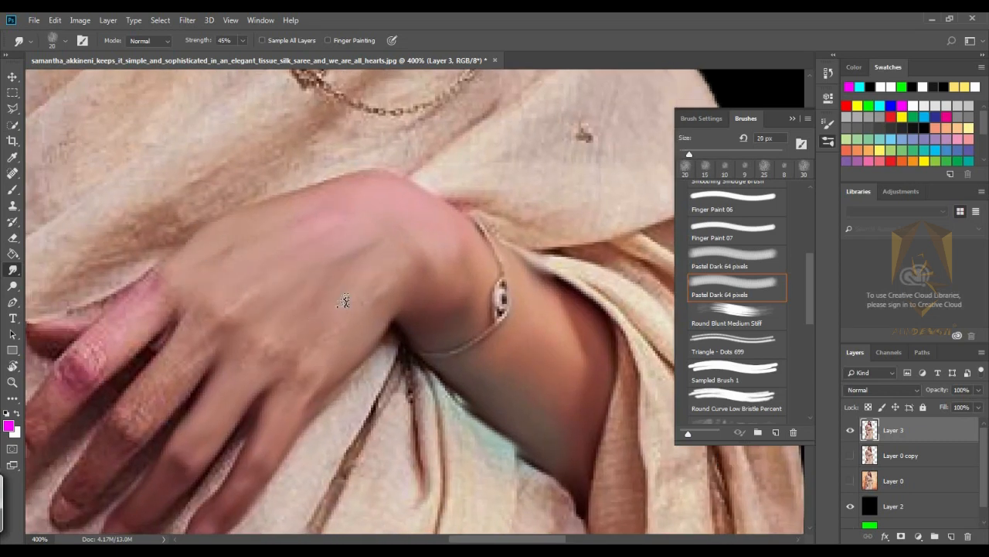
# - Smudge the remaining fingers of the waist-level hand lengthwise at 10 px, including the pink knuckle of the index finger
pyautogui.press('[')
pyautogui.moveTo(125, 400)
pyautogui.mouseDown()
pyautogui.moveTo(142, 404)
pyautogui.moveTo(75, 503)
pyautogui.mouseUp()
pyautogui.moveTo(160, 457); pyautogui.dragTo(404, 367)
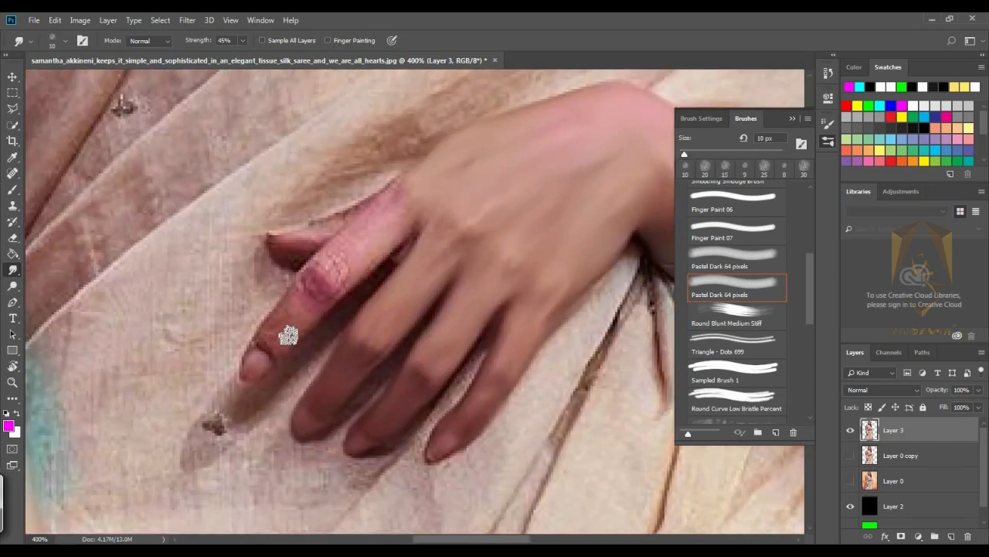
pyautogui.moveTo(288, 336); pyautogui.dragTo(323, 285)
# - Examine the smoothed arms and hands across the whole figure
pyautogui.hotkey('ctrl', '-')
pyautogui.hotkey('ctrl', '-')
pyautogui.hotkey('ctrl', '-')
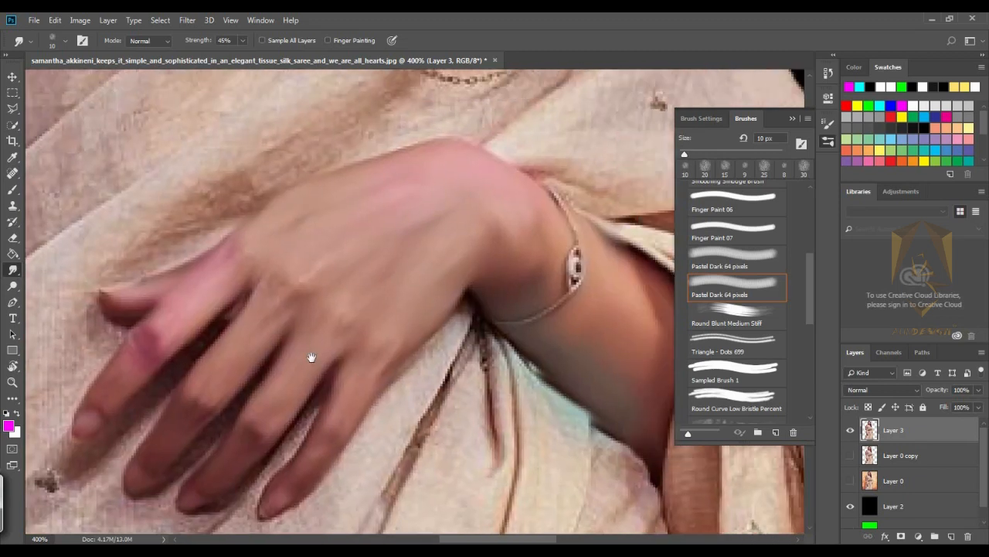
pyautogui.hotkey('ctrl', '-')
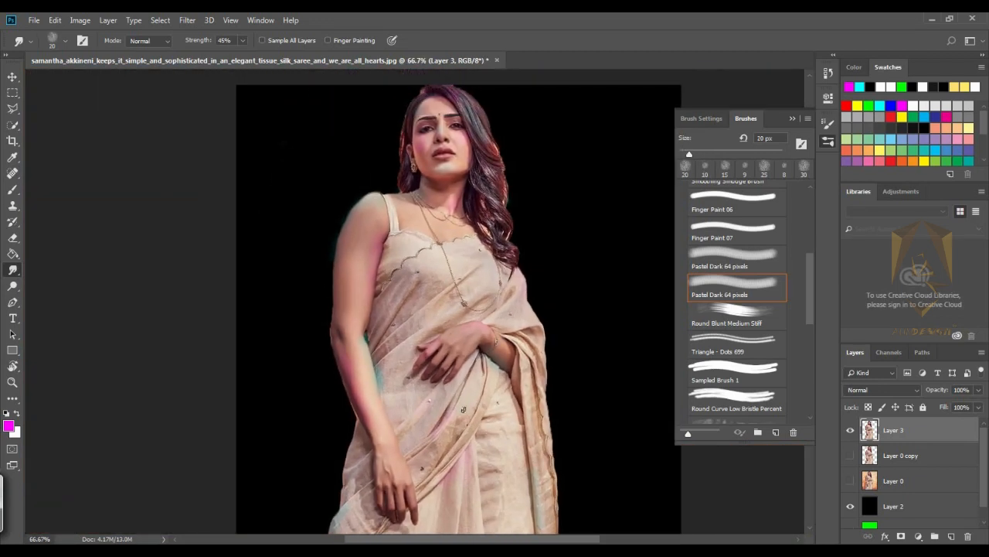
pyautogui.hotkey('ctrl', '-')
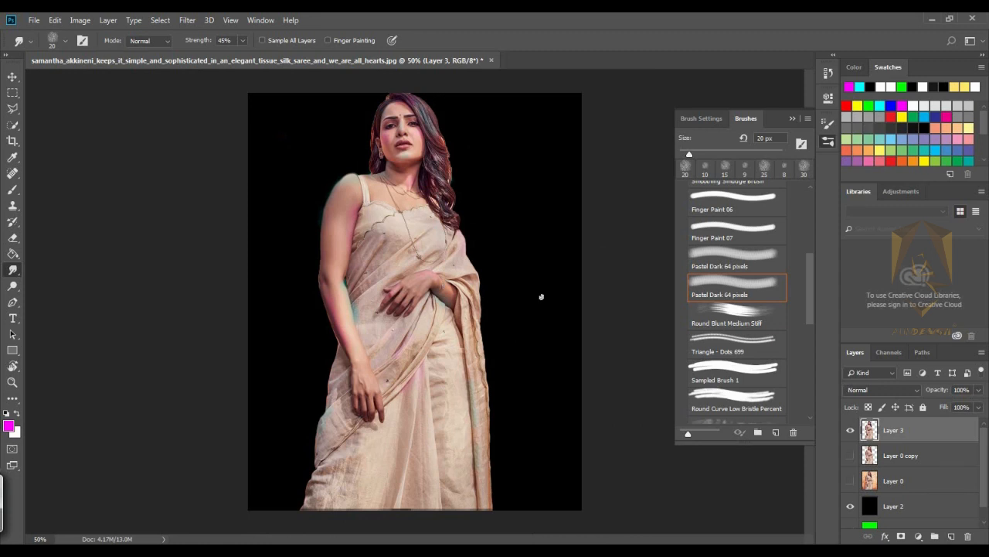
pyautogui.hotkey('ctrl', '+')
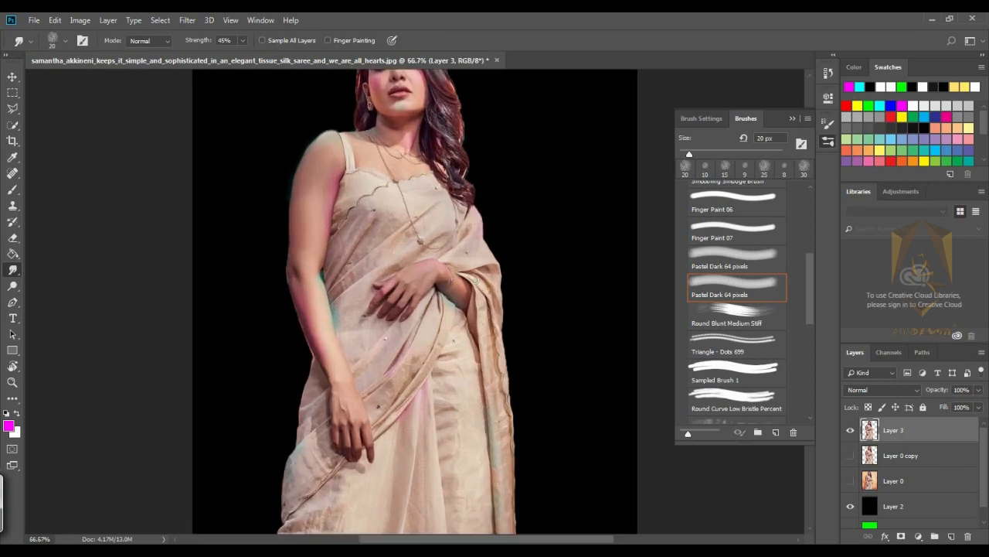
pyautogui.moveTo(468, 302); pyautogui.dragTo(526, 347)
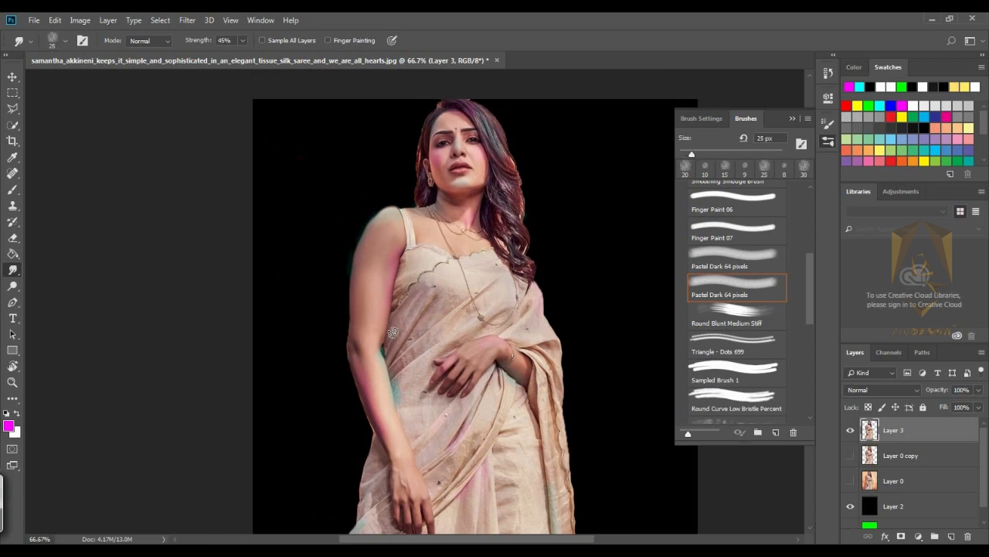
# - Switch the Smudge tool to the "hair" brush preset and reduce its size to 90 px
pyautogui.press(']')
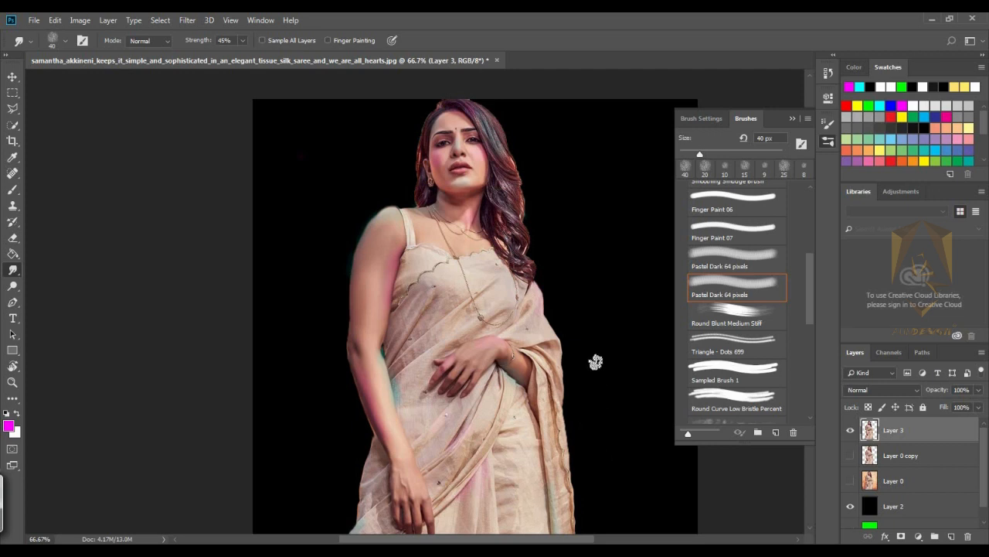
pyautogui.moveTo(809, 308); pyautogui.dragTo(805, 372)
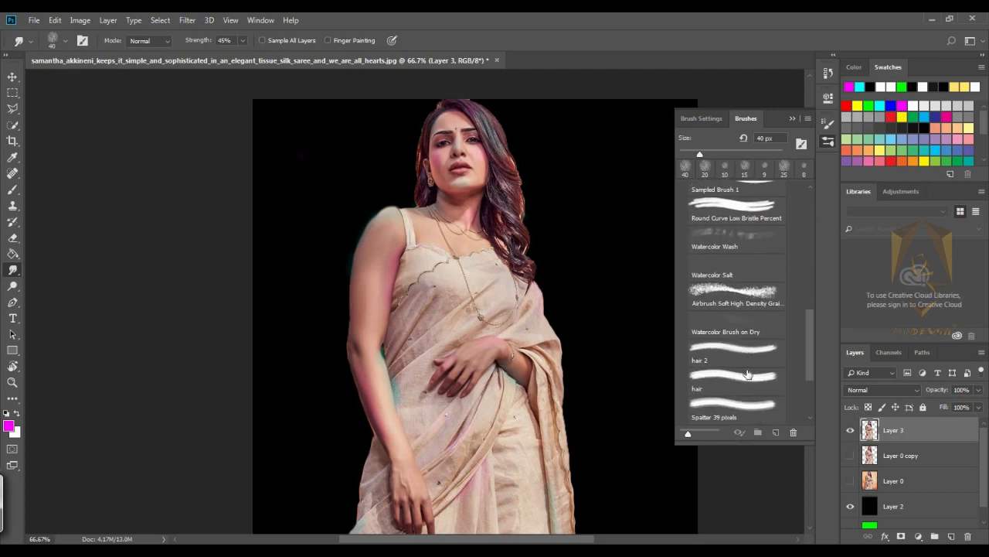
pyautogui.click(742, 354)
pyautogui.click(731, 374)
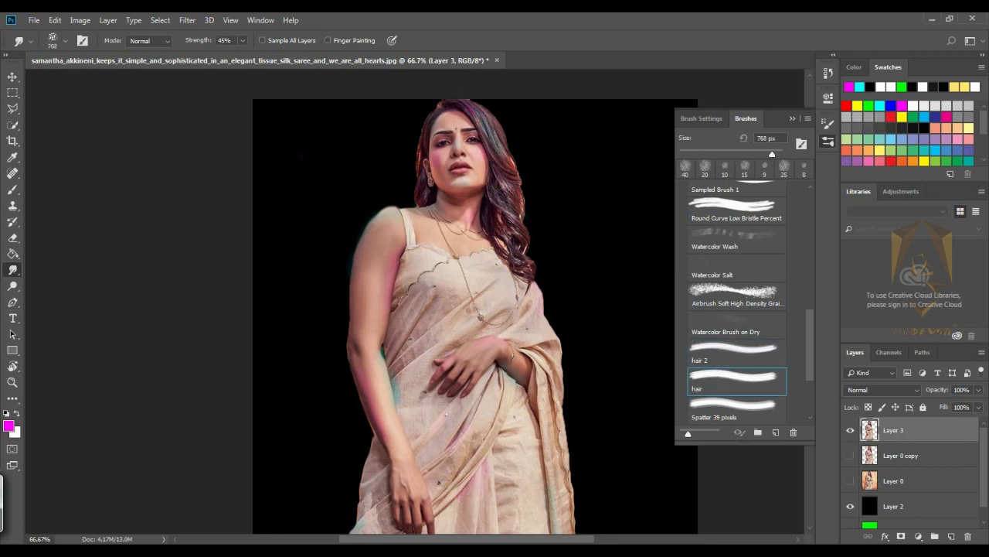
pyautogui.press('[')
pyautogui.press('[')
pyautogui.press('[')
pyautogui.press('[')
pyautogui.press('[')
pyautogui.press('[')
pyautogui.press('[')
pyautogui.press('[')
pyautogui.press('[')
pyautogui.press('[')
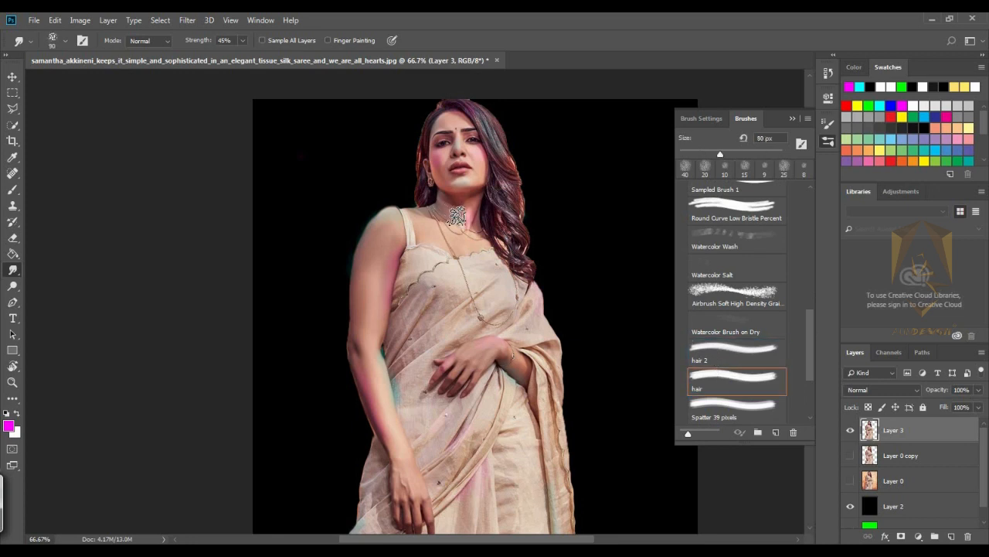
# - Smudge the hair from the parting down along the face with the hair brush at 15 px
pyautogui.moveTo(448, 340); pyautogui.dragTo(338, 488)
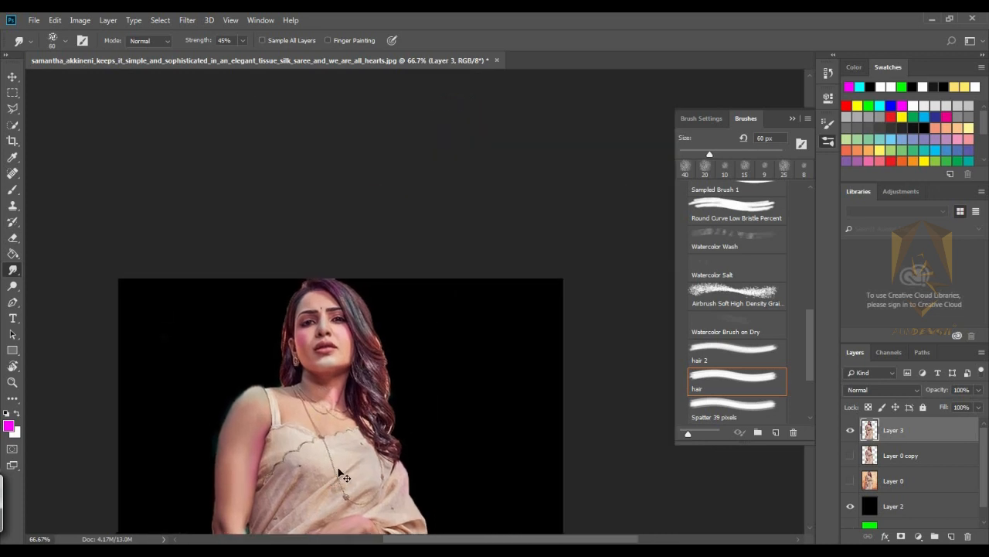
pyautogui.hotkey('ctrl', '+')
pyautogui.hotkey('ctrl', '+')
pyautogui.hotkey('ctrl', '+')
pyautogui.hotkey('ctrl', '+')
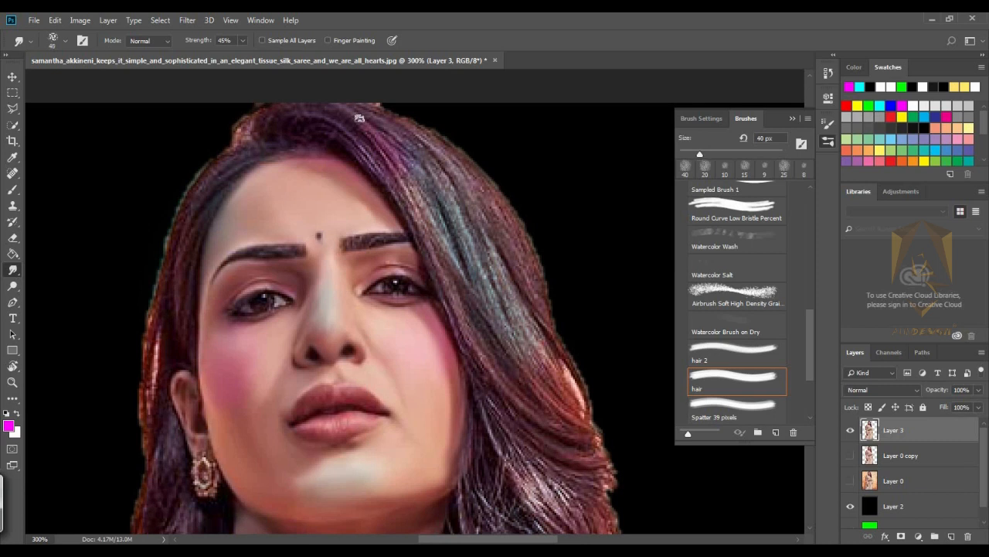
pyautogui.press('[')
pyautogui.press('[')
pyautogui.press('[')
pyautogui.press('[')
pyautogui.press('[')
pyautogui.moveTo(302, 126); pyautogui.dragTo(405, 205)
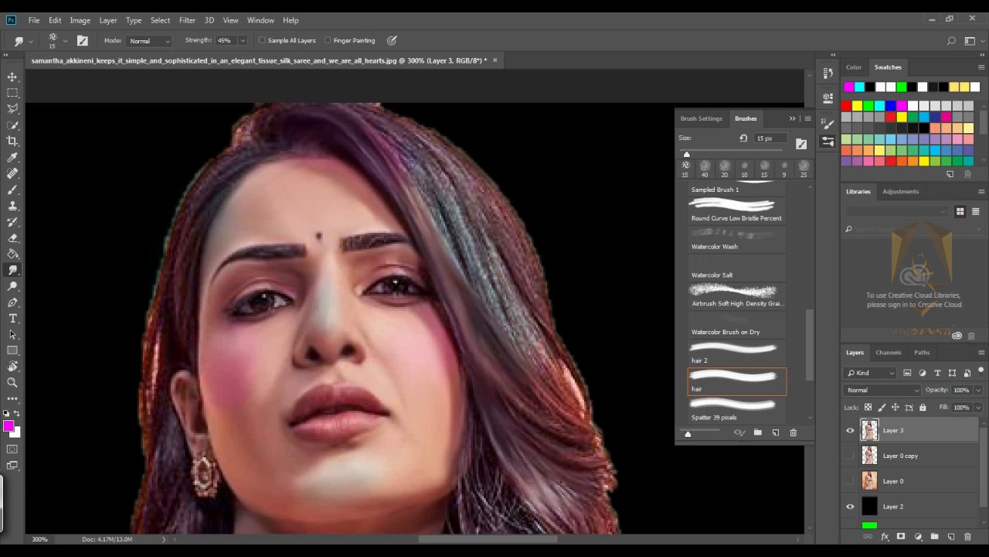
# - Smudge the frizzy strands beside the jaw downwards into smooth waves with the 15 px hair brush
pyautogui.scroll(-4, 537, 250)
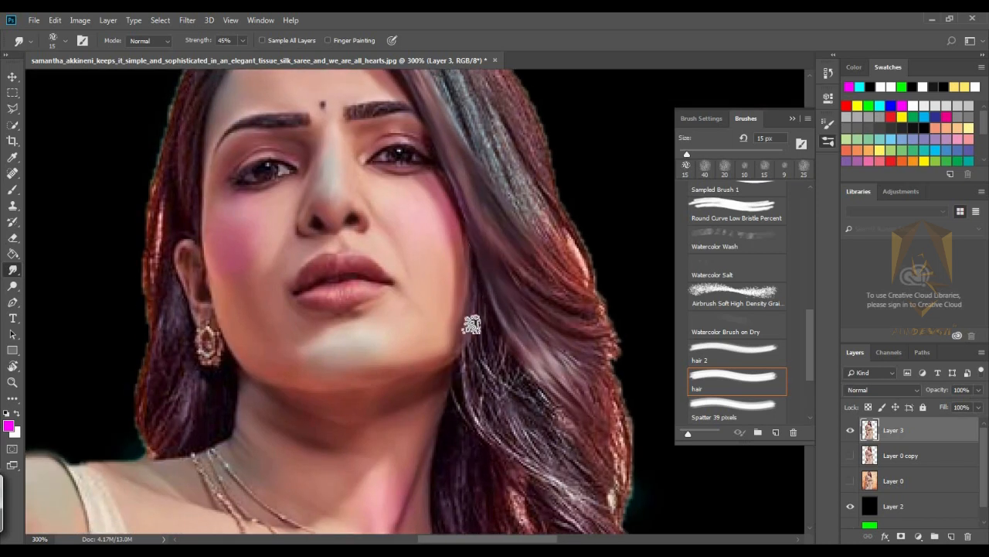
pyautogui.moveTo(472, 324); pyautogui.dragTo(550, 459)
pyautogui.moveTo(469, 360); pyautogui.dragTo(578, 494)
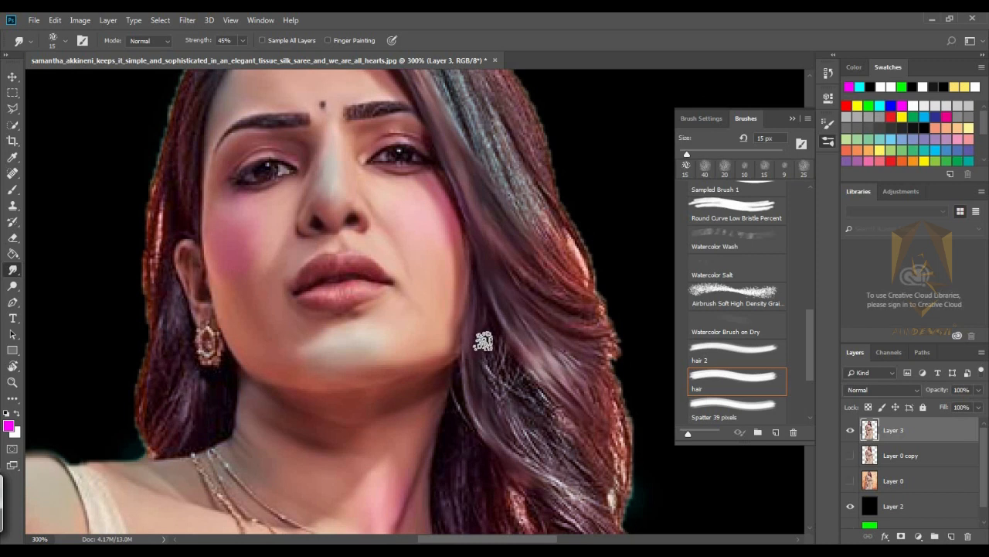
pyautogui.moveTo(483, 340); pyautogui.dragTo(592, 493)
pyautogui.moveTo(488, 345)
pyautogui.mouseDown()
pyautogui.moveTo(604, 490)
pyautogui.moveTo(500, 327)
pyautogui.moveTo(575, 479)
pyautogui.mouseUp()
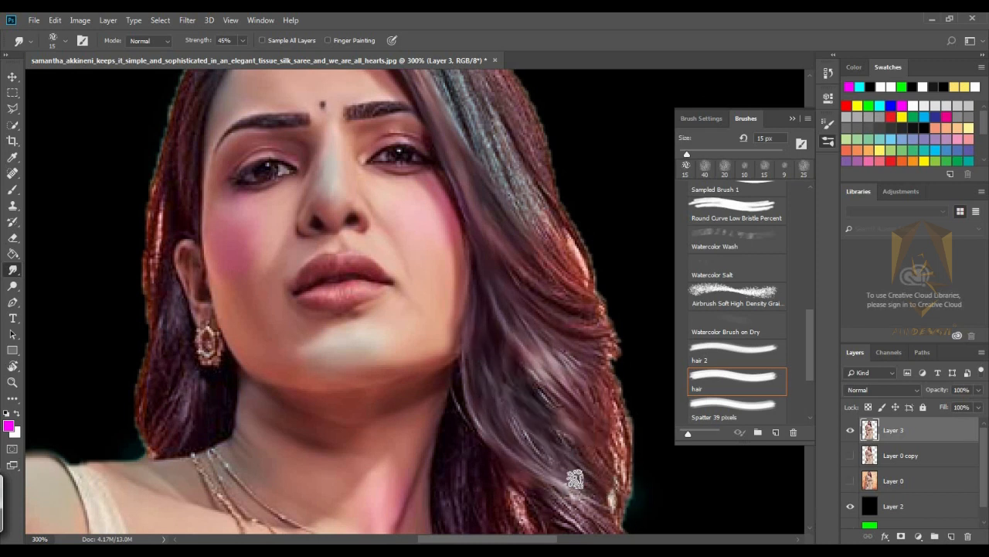
# - Smudge the lower waves and the curled hair ends over the chest along their flow, reducing the brush to 8 px
pyautogui.scroll(-3, 448, 468)
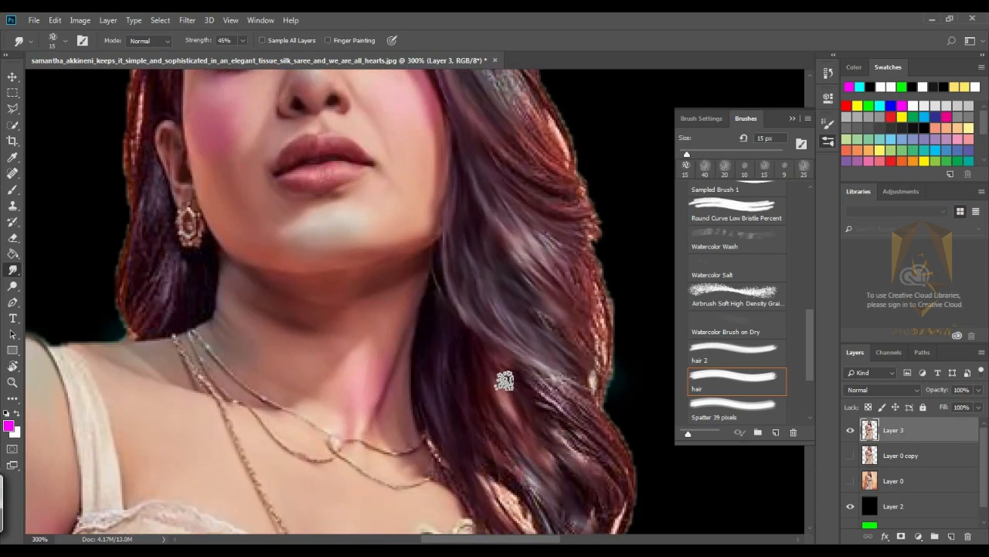
pyautogui.moveTo(504, 380)
pyautogui.mouseDown()
pyautogui.moveTo(548, 387)
pyautogui.moveTo(503, 289)
pyautogui.moveTo(486, 344)
pyautogui.mouseUp()
pyautogui.scroll(-4, 596, 379)
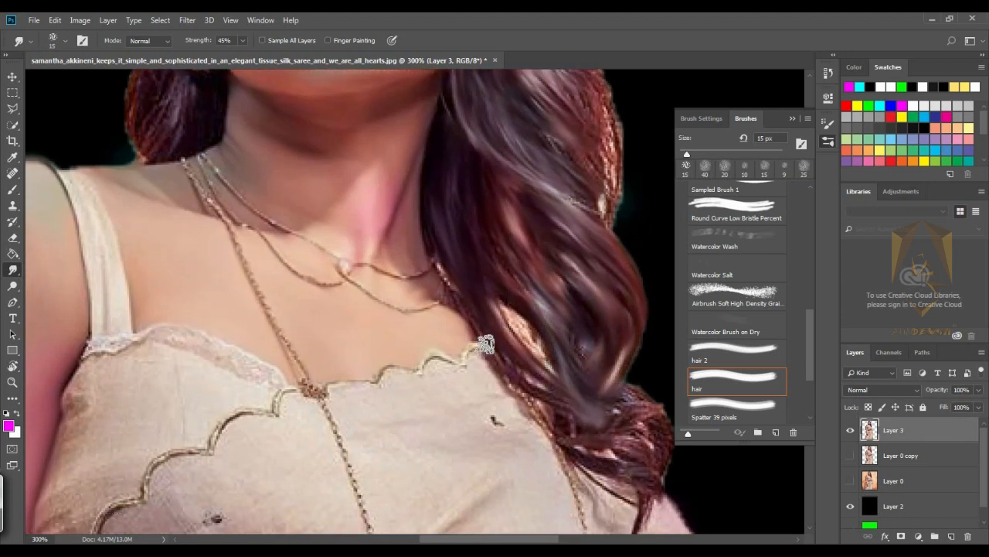
pyautogui.moveTo(603, 392); pyautogui.dragTo(641, 440)
pyautogui.moveTo(556, 425); pyautogui.dragTo(648, 506)
pyautogui.moveTo(643, 481)
pyautogui.mouseDown()
pyautogui.moveTo(621, 417)
pyautogui.moveTo(601, 468)
pyautogui.mouseUp()
pyautogui.press('[')
pyautogui.press('[')
pyautogui.press('[')
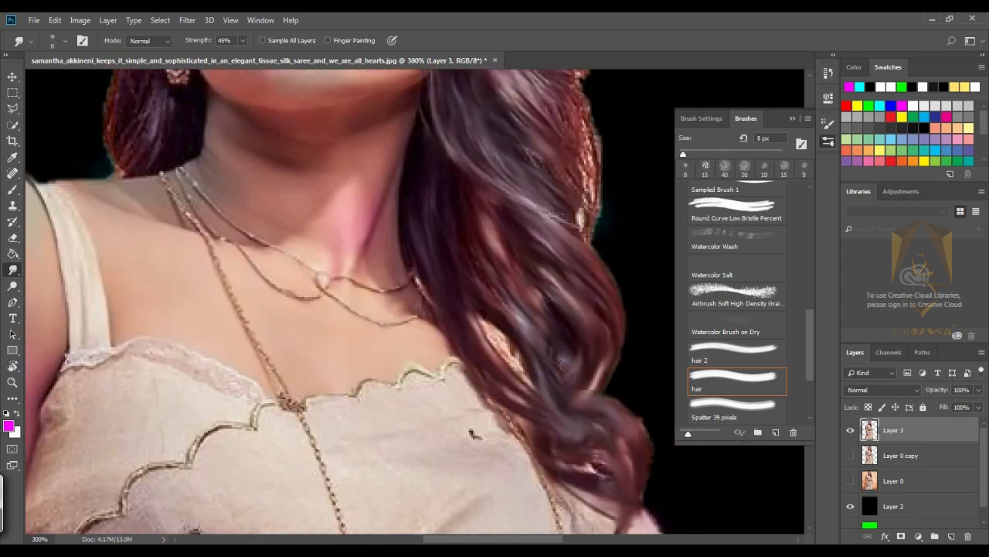
# - Smooth the outer hair edge and the teal-tinted strands from the waves up to the crown with a 20 px hair brush
pyautogui.scroll(4, 474, 434)
pyautogui.press(']')
pyautogui.press(']')
pyautogui.press(']')
pyautogui.press(']')
pyautogui.moveTo(564, 379)
pyautogui.mouseDown()
pyautogui.moveTo(572, 402)
pyautogui.moveTo(494, 177)
pyautogui.mouseUp()
pyautogui.scroll(1, 477, 155)
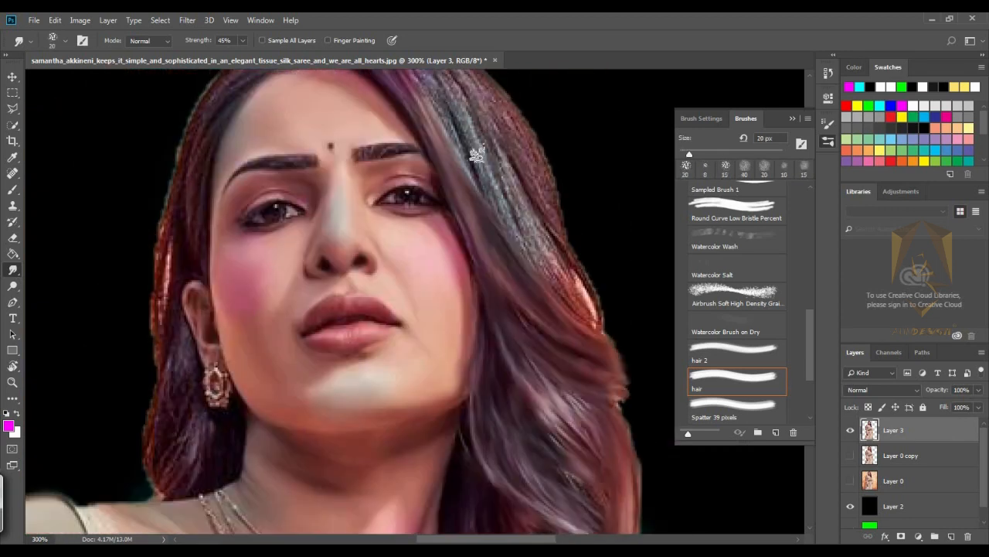
pyautogui.scroll(3, 477, 155)
pyautogui.moveTo(355, 154)
pyautogui.mouseDown()
pyautogui.moveTo(382, 162)
pyautogui.moveTo(457, 246)
pyautogui.moveTo(530, 358)
pyautogui.mouseUp()
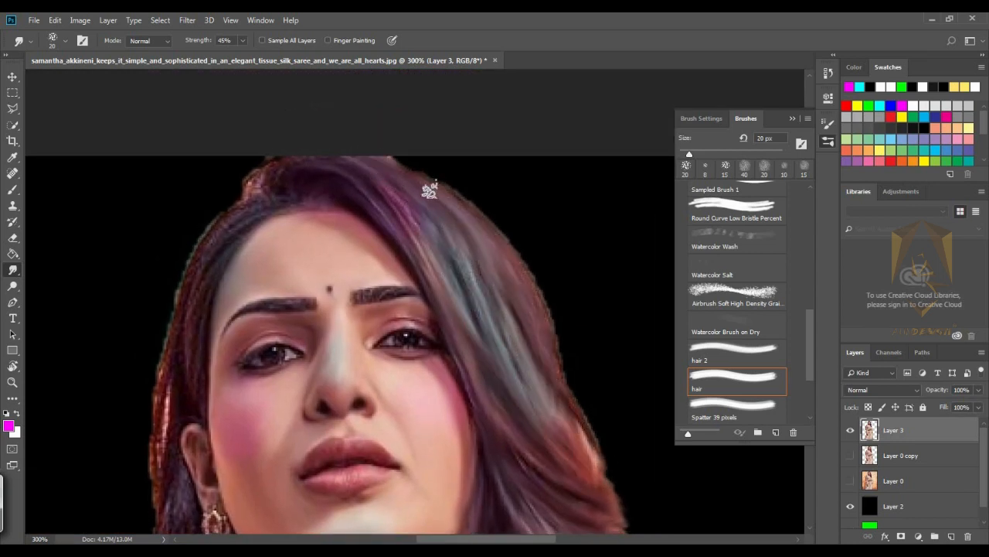
# - Smudge the hair on the earring side from the crown down past the ear, using sizes from 10 to 20 px
pyautogui.hscroll(-4, 503, 255)
pyautogui.press('[')
pyautogui.press('[')
pyautogui.moveTo(409, 274); pyautogui.dragTo(406, 372)
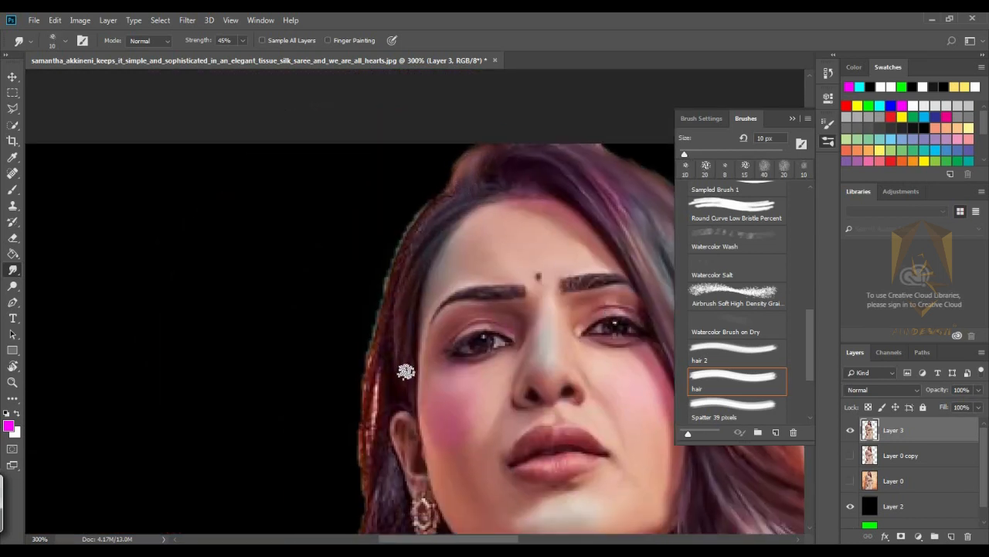
pyautogui.press(']')
pyautogui.moveTo(384, 273)
pyautogui.mouseDown()
pyautogui.moveTo(369, 390)
pyautogui.moveTo(368, 484)
pyautogui.mouseUp()
# - Smudge the lower hair behind and below the earring, reducing the hair brush to 9 px for the fine strands
pyautogui.scroll(-3, 340, 442)
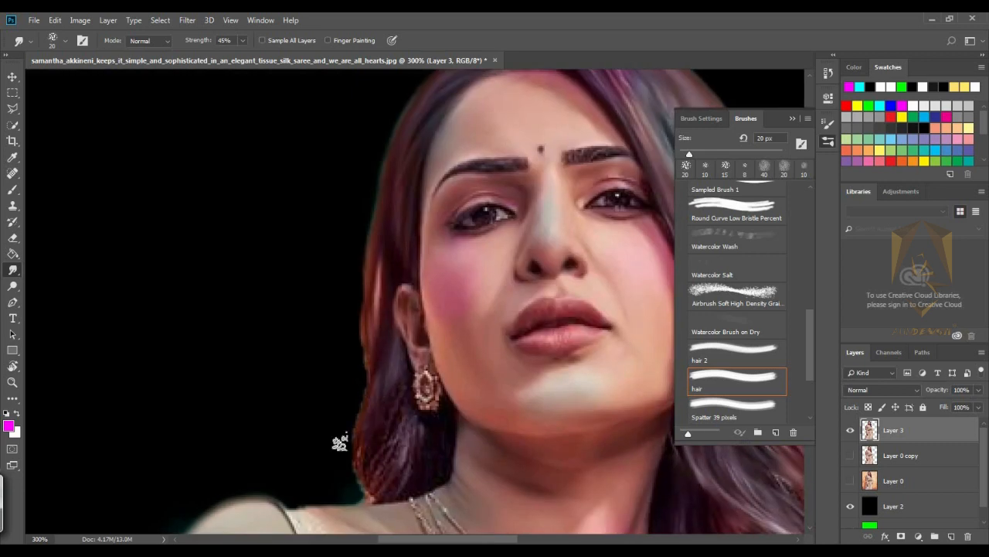
pyautogui.press('[')
pyautogui.press('[')
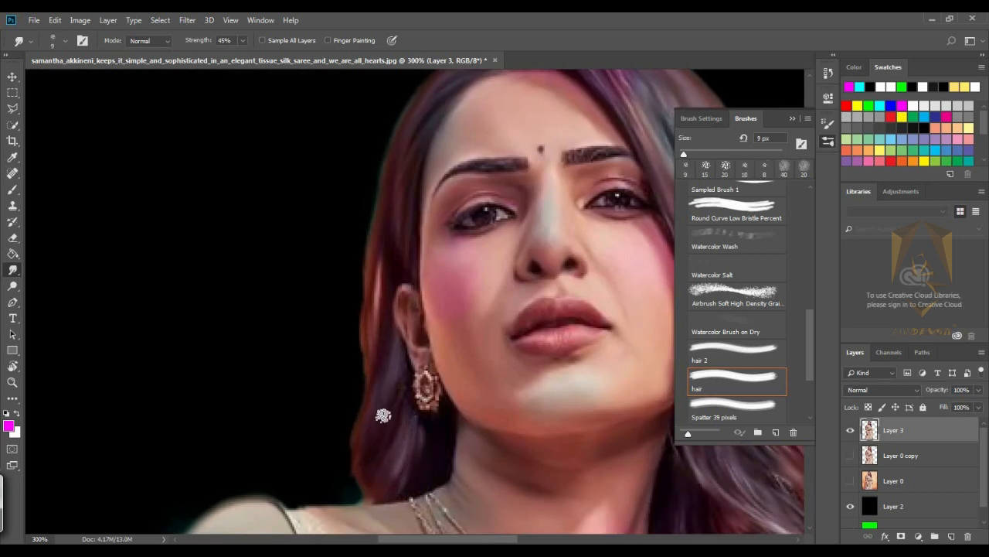
# - Smudge the rough eyebrow and the details of the eyes with a tiny hair brush of 3 to 6 px
pyautogui.scroll(2, 506, 407)
pyautogui.hscroll(2, 506, 407)
pyautogui.press('[')
pyautogui.press('[')
pyautogui.press('[')
pyautogui.press('[')
pyautogui.press('[')
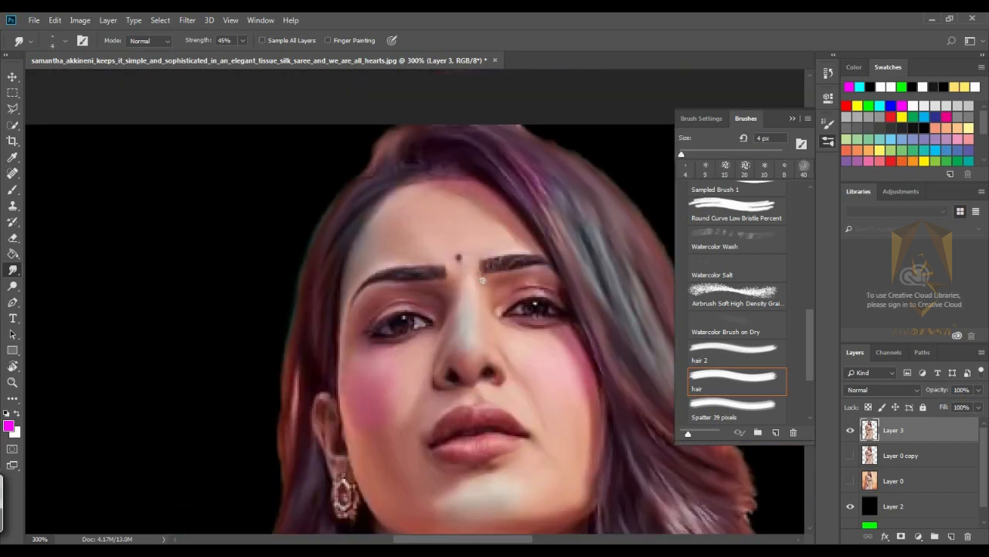
pyautogui.press(']')
pyautogui.press(']')
pyautogui.moveTo(543, 312); pyautogui.dragTo(555, 307)
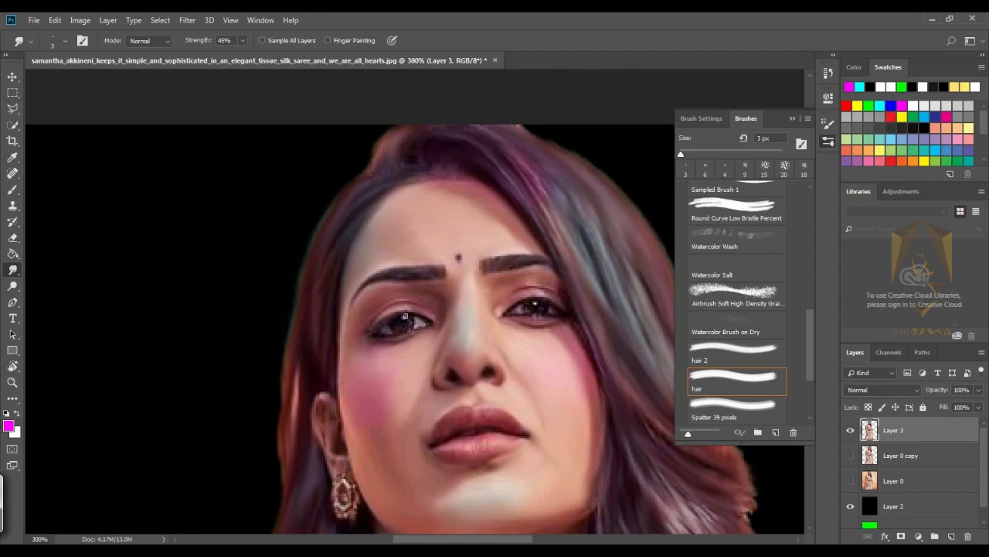
pyautogui.hotkey('ctrl', '1')
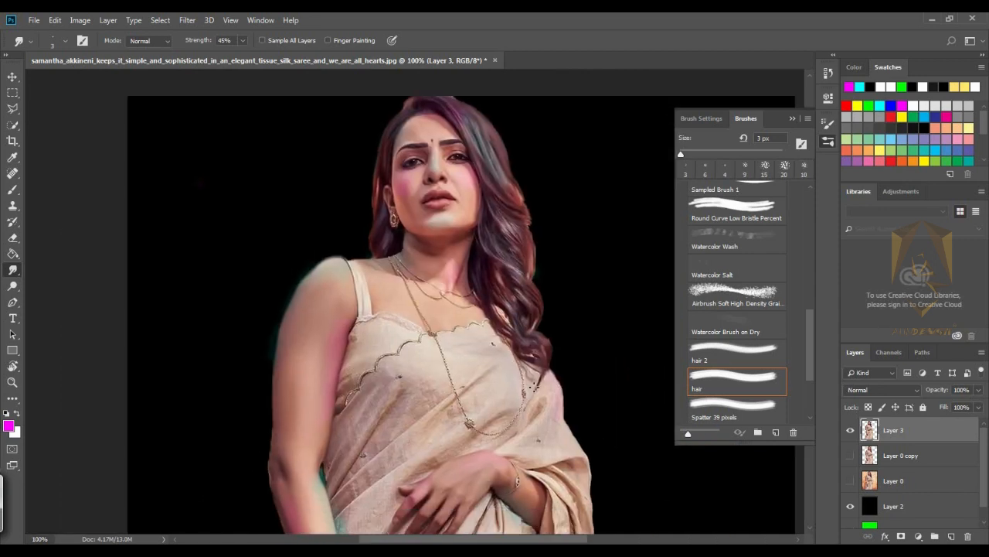
# - Add a new empty layer above the smudged portrait layer for painting extra hair strands
pyautogui.moveTo(414, 402); pyautogui.dragTo(405, 443)
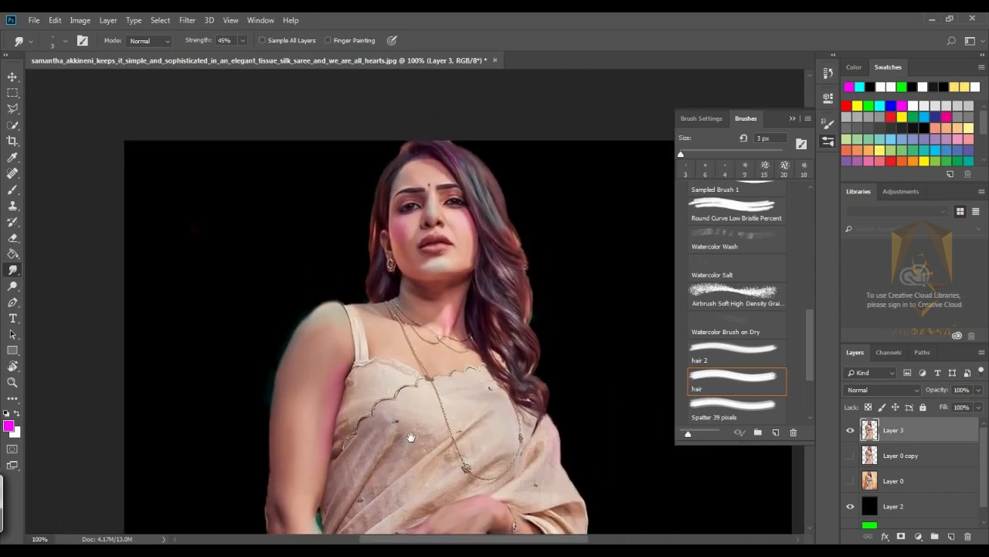
pyautogui.moveTo(374, 404); pyautogui.dragTo(392, 446)
pyautogui.hotkey('ctrl', '-')
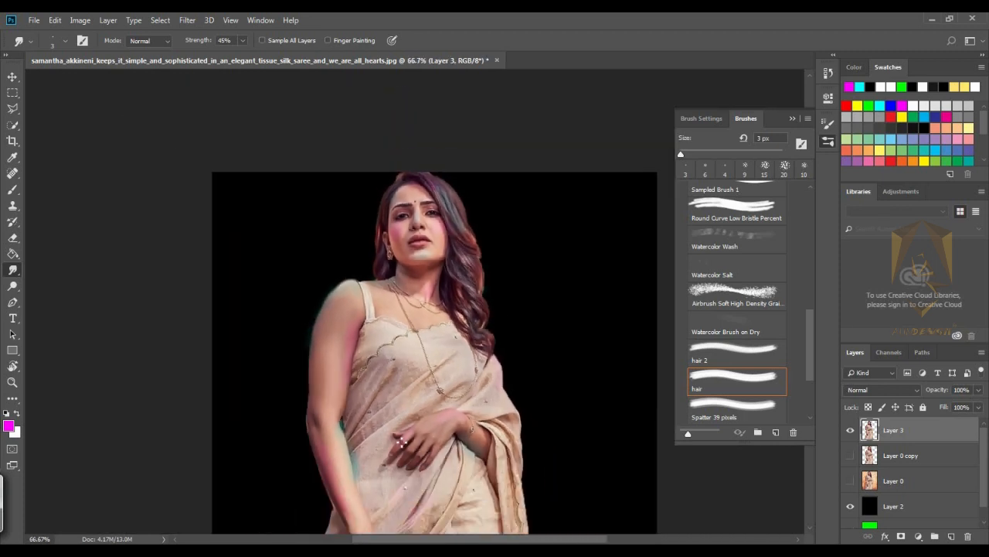
pyautogui.hotkey('ctrl', '+')
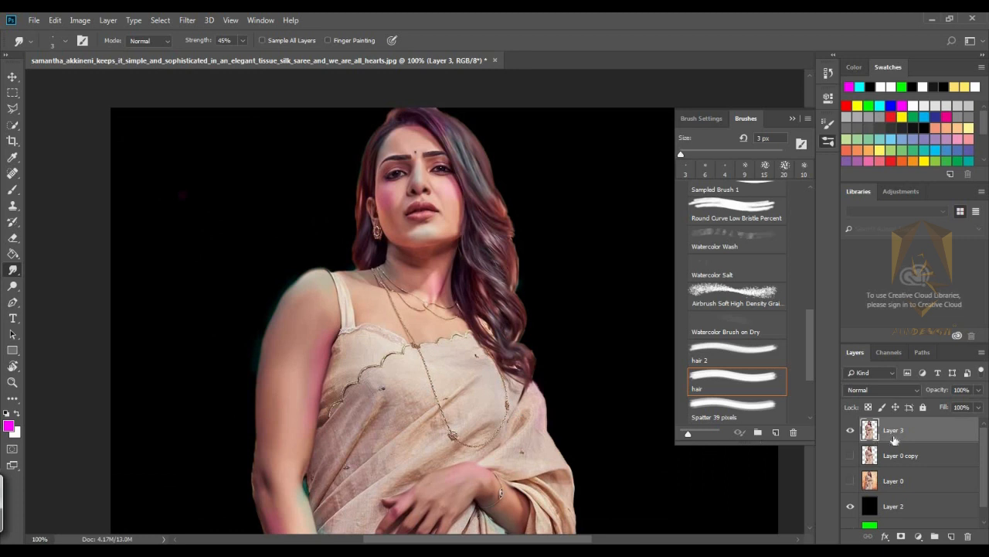
pyautogui.click(950, 536)
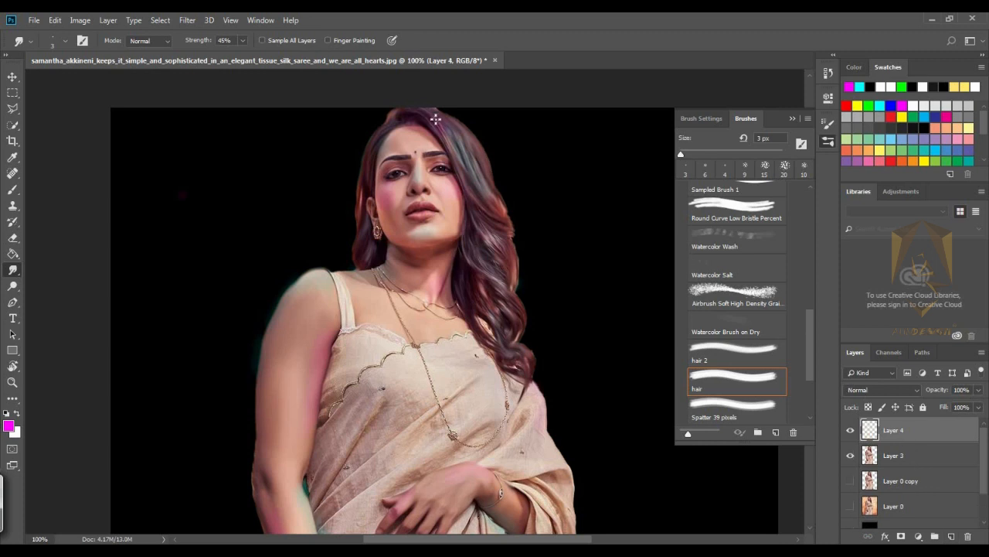
# - Choose the hair stroke brush for the Smudge tool and reduce its size to 8 px
pyautogui.moveTo(809, 339)
pyautogui.mouseDown()
pyautogui.moveTo(808, 322)
pyautogui.moveTo(802, 392)
pyautogui.mouseUp()
pyautogui.click(775, 272)
pyautogui.click(756, 409)
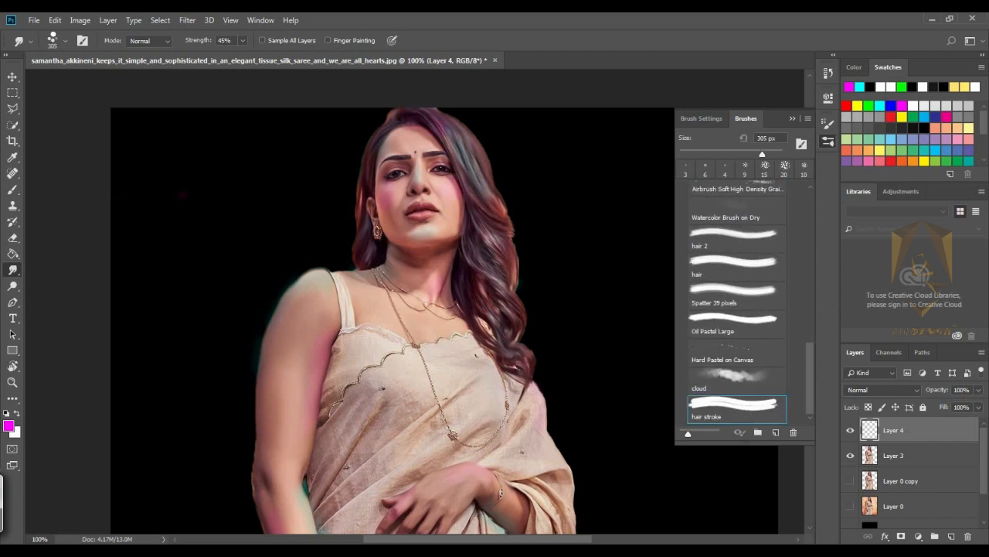
pyautogui.press('[')
pyautogui.press('[')
pyautogui.press('[')
pyautogui.press('[')
pyautogui.press('[')
pyautogui.press('[')
pyautogui.press('[')
pyautogui.press('[')
pyautogui.press('[')
pyautogui.press('[')
pyautogui.press('[')
pyautogui.press('[')
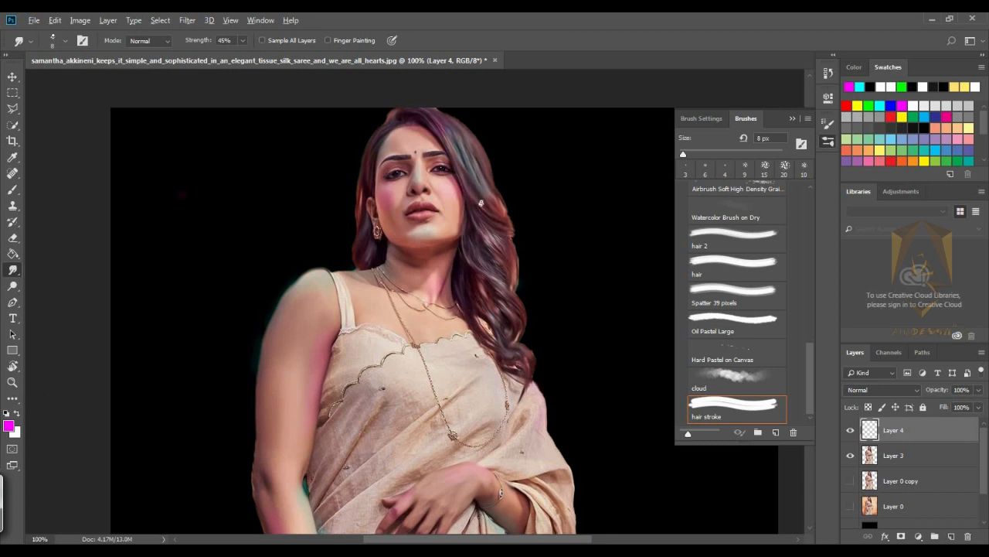
# - Set up the Brush tool with the hair stroke preset at 8 px and 40% opacity, with white as the foreground color
pyautogui.press('b')
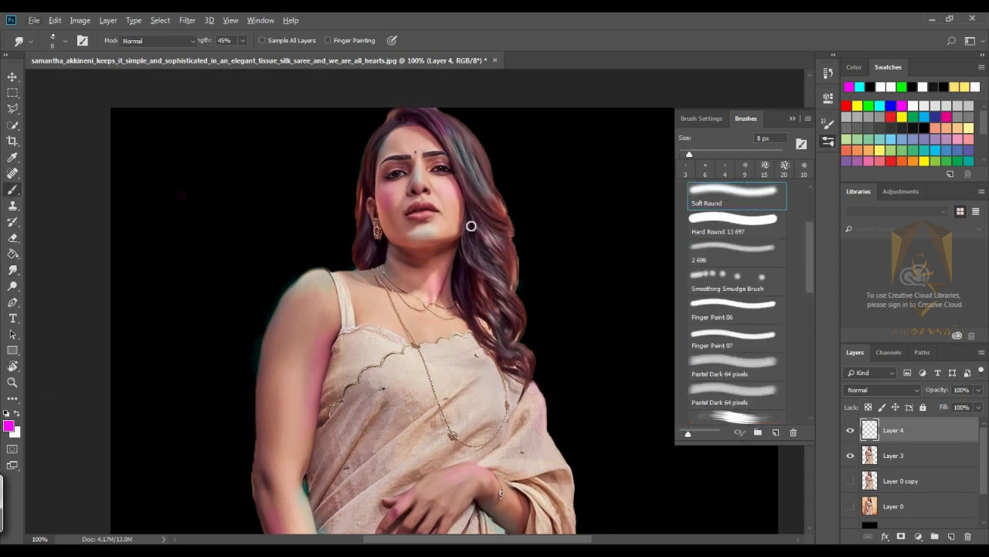
pyautogui.moveTo(808, 276); pyautogui.dragTo(805, 402)
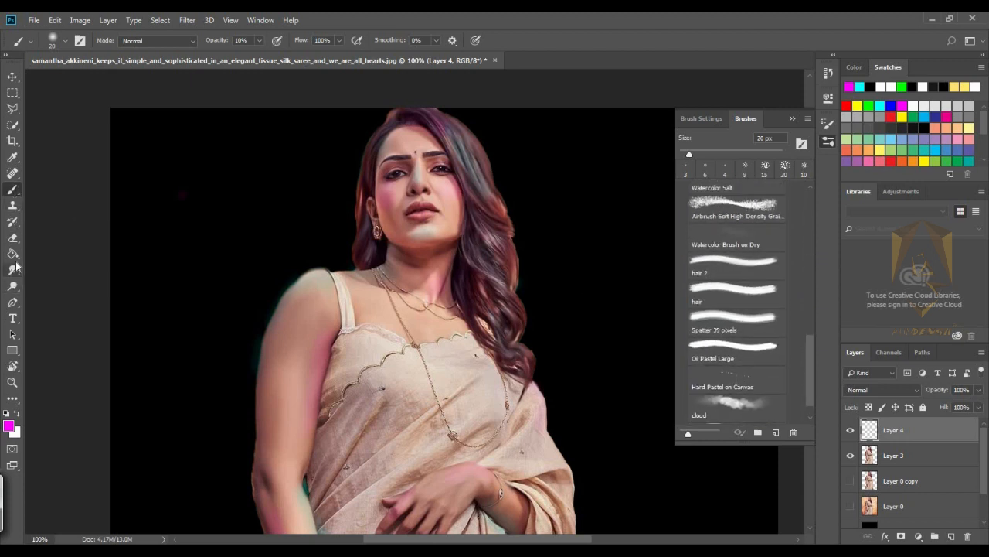
pyautogui.scroll(-1, 806, 407)
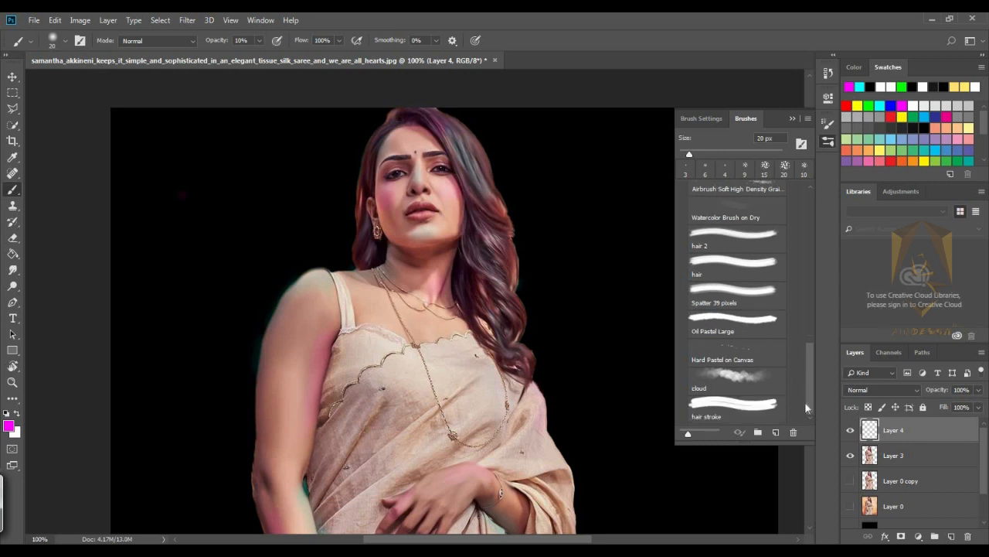
pyautogui.click(728, 410)
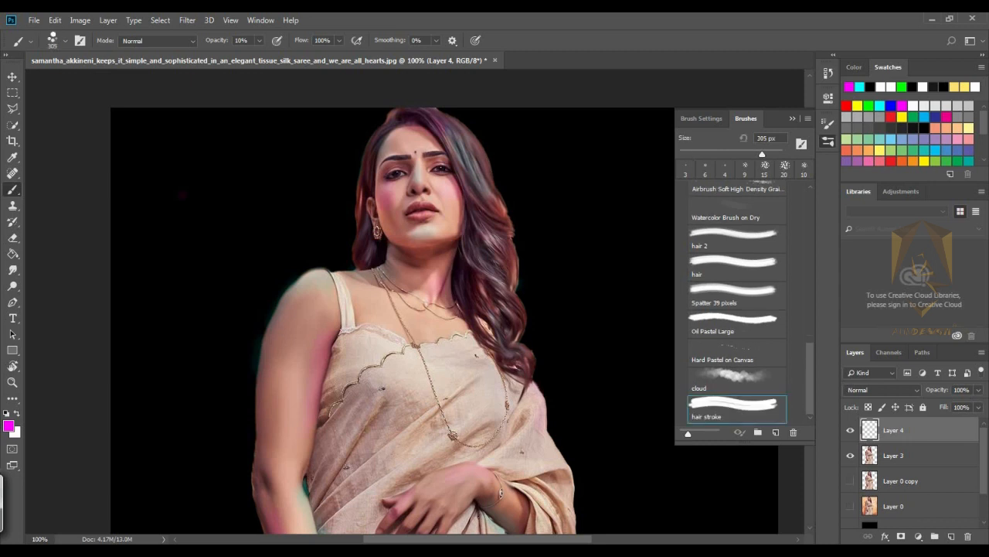
pyautogui.press('[')
pyautogui.press('[')
pyautogui.press('[')
pyautogui.press('[')
pyautogui.press('[')
pyautogui.press('[')
pyautogui.press('[')
pyautogui.press('[')
pyautogui.press('[')
pyautogui.press('[')
pyautogui.press('[')
pyautogui.press('[')
pyautogui.press('[')
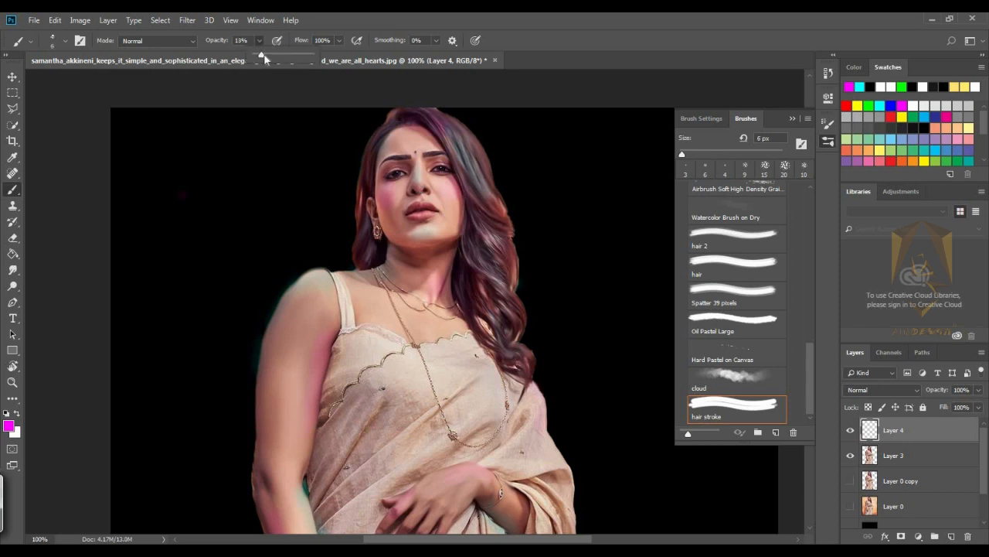
pyautogui.moveTo(275, 57); pyautogui.dragTo(277, 56)
pyautogui.press(']')
pyautogui.click(17, 416)
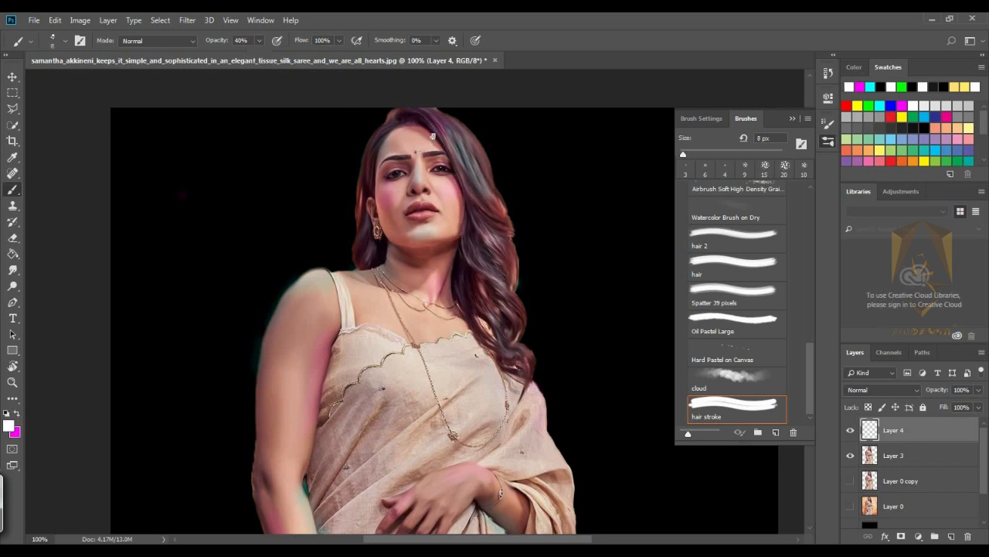
# - Paint faint white strands over the crown and down the long waves with the hair stroke brush at 11% opacity, using sizes from 9 to 15 px
pyautogui.moveTo(455, 151); pyautogui.dragTo(413, 113)
pyautogui.hotkey('ctrl', 'z')
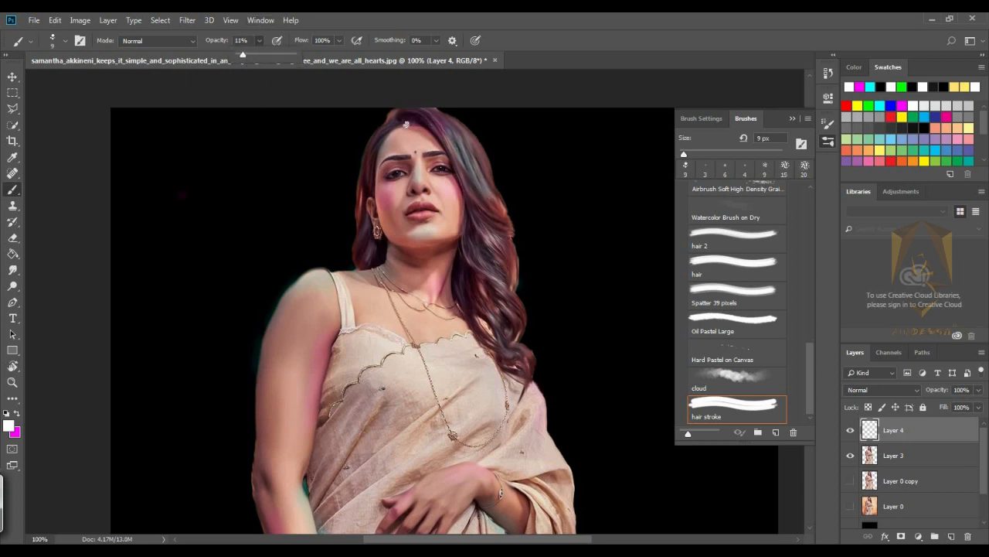
pyautogui.moveTo(407, 125); pyautogui.dragTo(445, 133)
pyautogui.moveTo(502, 308); pyautogui.dragTo(460, 413)
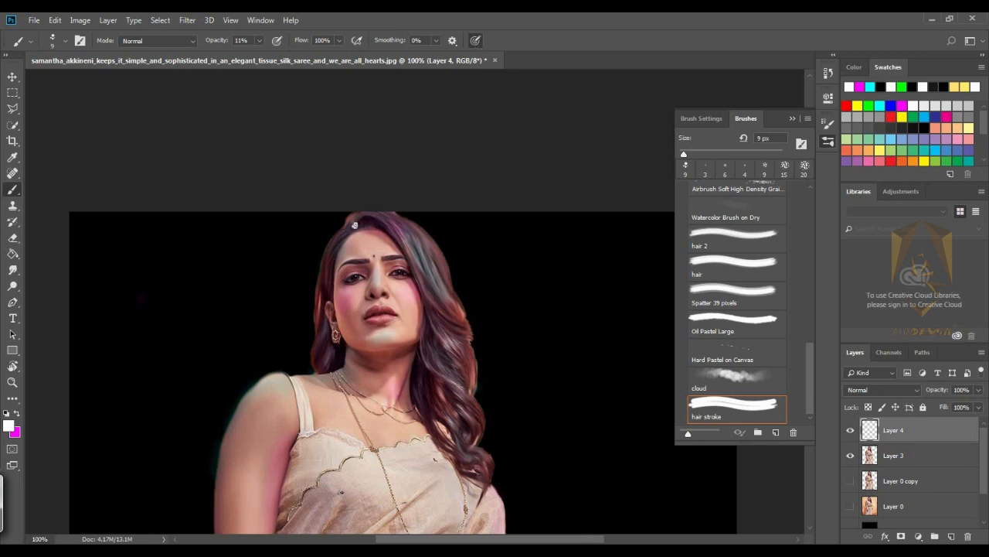
pyautogui.moveTo(355, 225); pyautogui.dragTo(409, 249)
pyautogui.moveTo(431, 300); pyautogui.dragTo(465, 349)
pyautogui.moveTo(436, 304)
pyautogui.mouseDown()
pyautogui.moveTo(470, 341)
pyautogui.moveTo(466, 401)
pyautogui.moveTo(486, 424)
pyautogui.mouseUp()
pyautogui.press(']')
pyautogui.moveTo(416, 371); pyautogui.dragTo(423, 417)
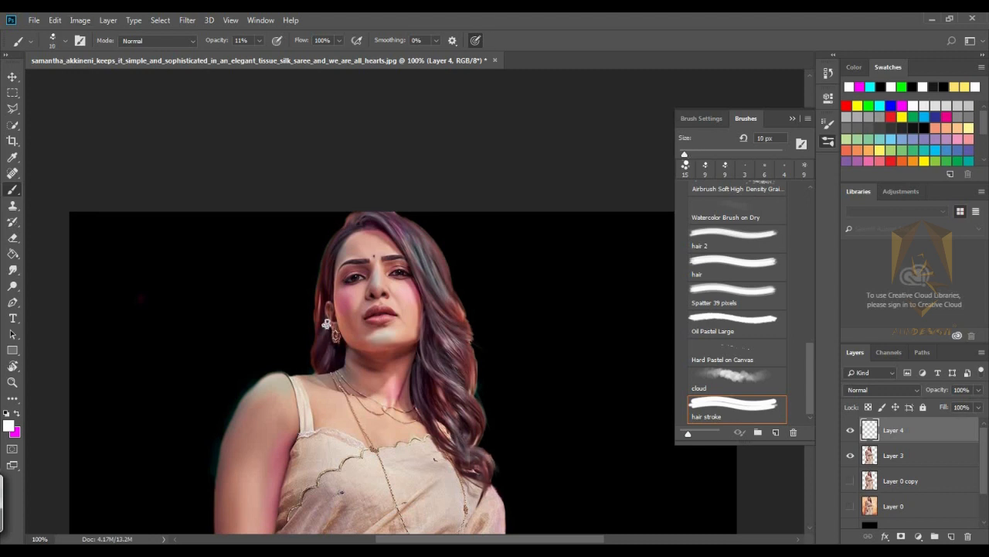
pyautogui.press('[')
pyautogui.press('[')
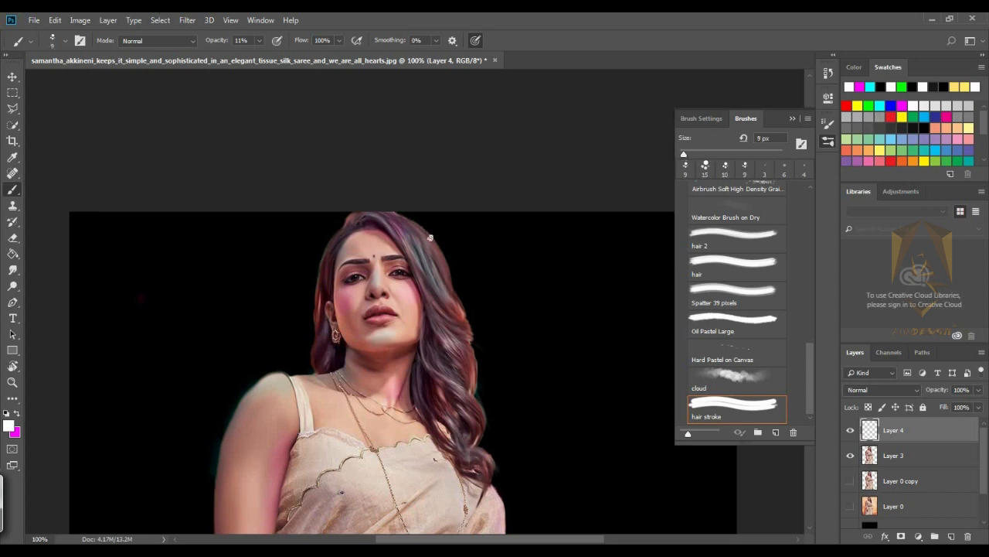
# - Paint fine white strands along both outer hair edges with the Round Curve Low Bristle Percent brush at 7 px
pyautogui.press(',')
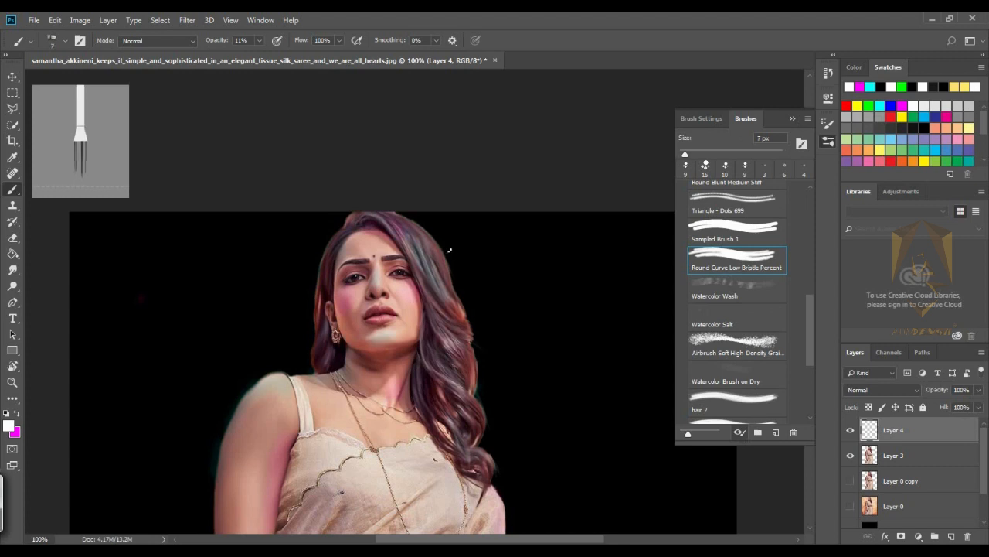
pyautogui.press('[')
pyautogui.press('[')
pyautogui.press('[')
pyautogui.press('[')
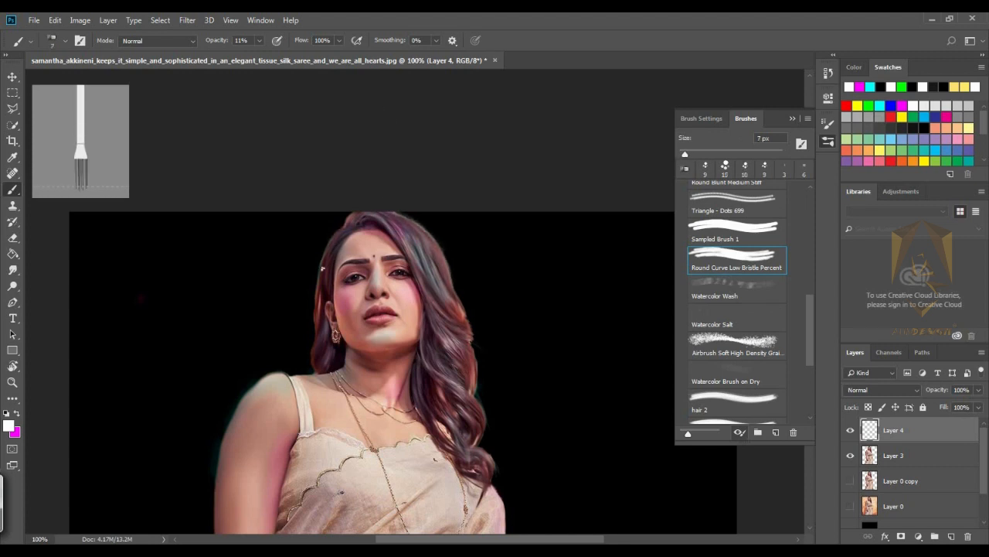
pyautogui.moveTo(311, 319); pyautogui.dragTo(313, 345)
pyautogui.moveTo(466, 313); pyautogui.dragTo(492, 485)
# - Tint the hair magenta with the Round Blunt Medium Stiff brush at 35 px and 23% opacity
pyautogui.moveTo(509, 527); pyautogui.dragTo(569, 450)
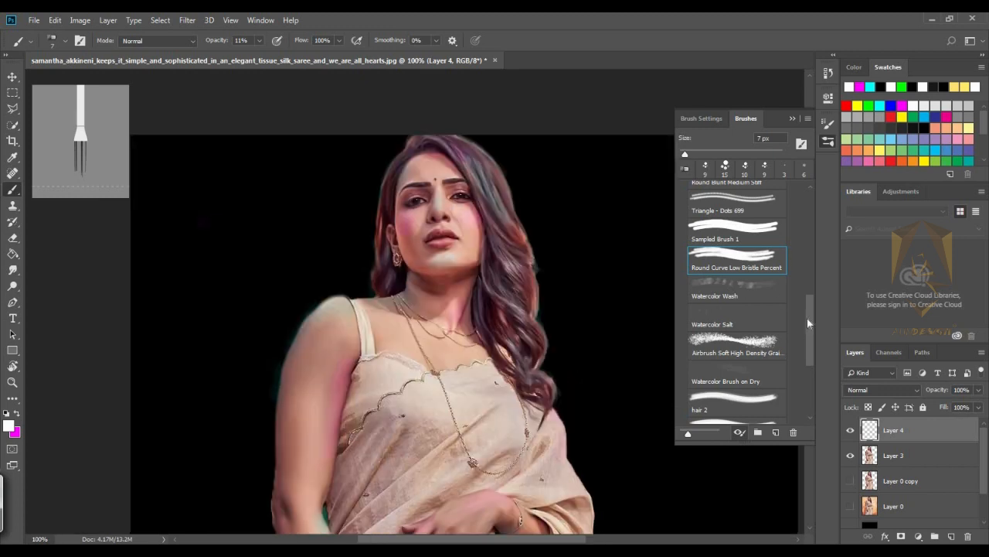
pyautogui.scroll(3, 809, 323)
pyautogui.click(734, 255)
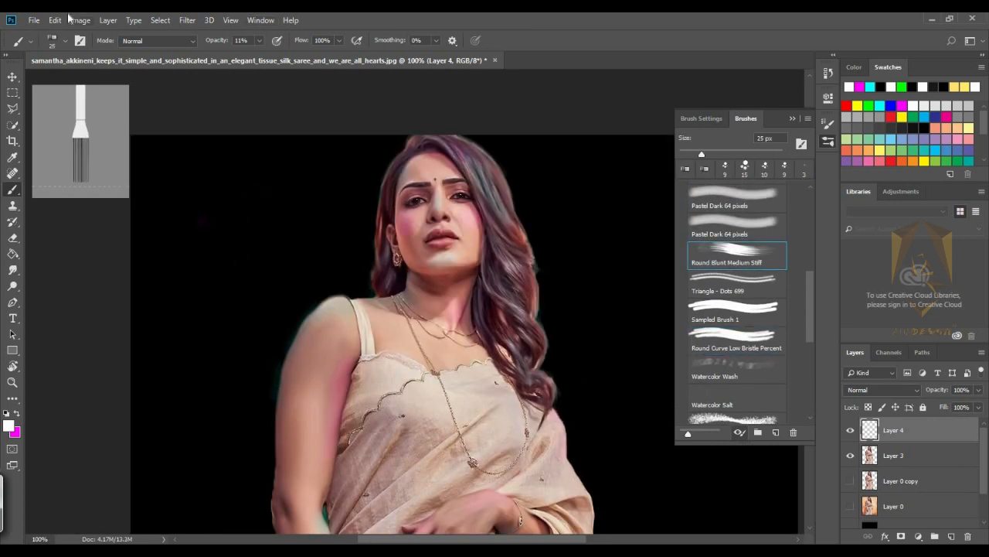
pyautogui.press(']')
pyautogui.press('2')
pyautogui.press('3')
pyautogui.press('x')
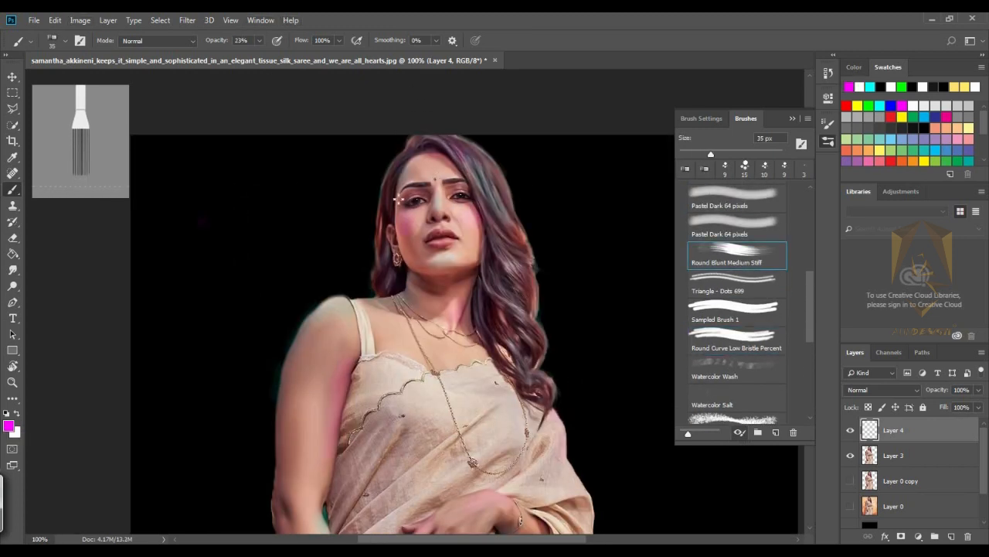
pyautogui.moveTo(399, 199)
pyautogui.mouseDown()
pyautogui.moveTo(517, 212)
pyautogui.moveTo(538, 237)
pyautogui.moveTo(497, 320)
pyautogui.mouseUp()
# - Sample a dark red from the hair beside the face and glaze it along the hair on both sides at 30 px
pyautogui.press('[')
pyautogui.keyDown('alt'); pyautogui.click(386, 195); pyautogui.keyUp('alt')
pyautogui.moveTo(385, 196); pyautogui.dragTo(386, 257)
pyautogui.moveTo(473, 149); pyautogui.dragTo(532, 230)
pyautogui.moveTo(533, 274); pyautogui.dragTo(549, 415)
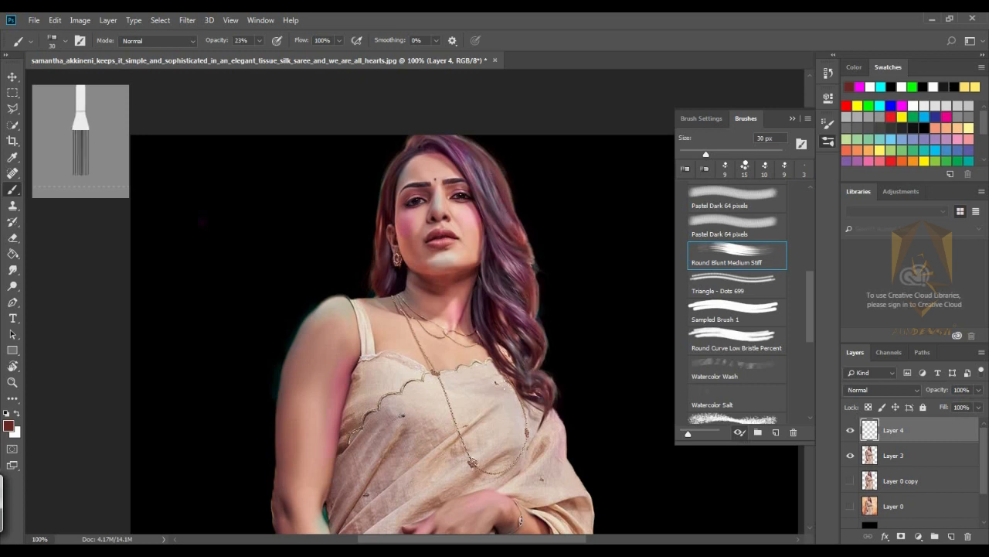
# - Choose the cloud brush for painting the backdrop on Layer 5 and enlarge it to 1400 px
pyautogui.moveTo(326, 413); pyautogui.dragTo(258, 438)
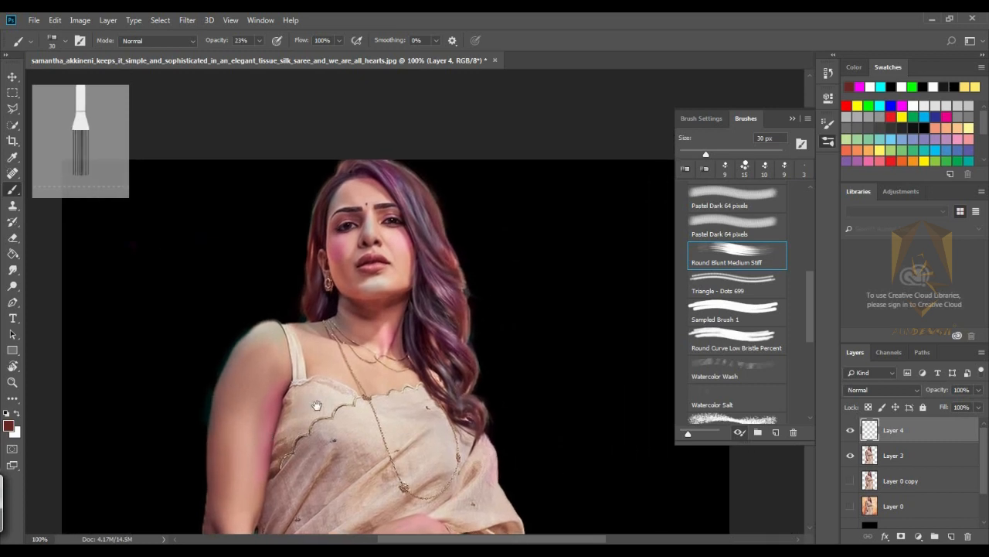
pyautogui.moveTo(318, 443); pyautogui.dragTo(329, 391)
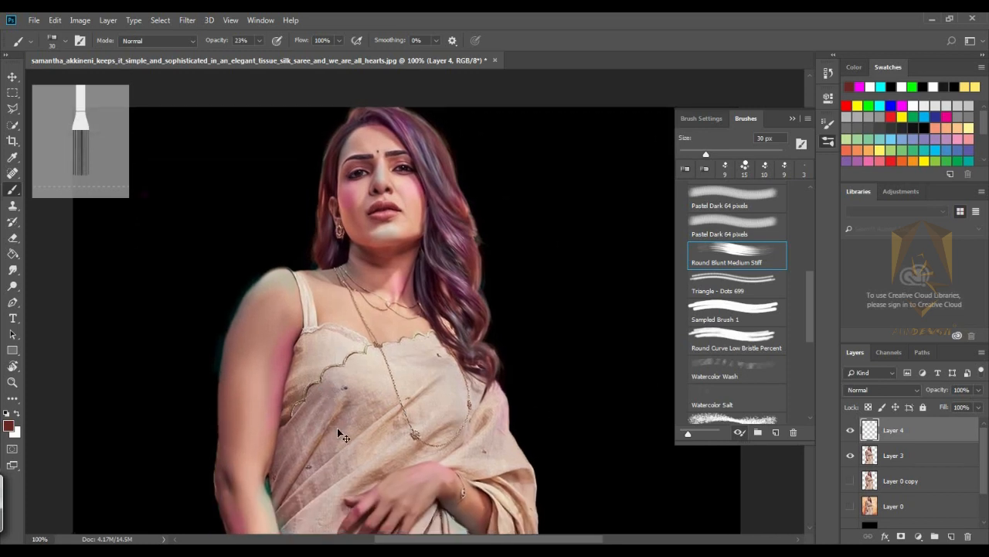
pyautogui.hotkey('ctrl', '-')
pyautogui.moveTo(364, 378); pyautogui.dragTo(368, 314)
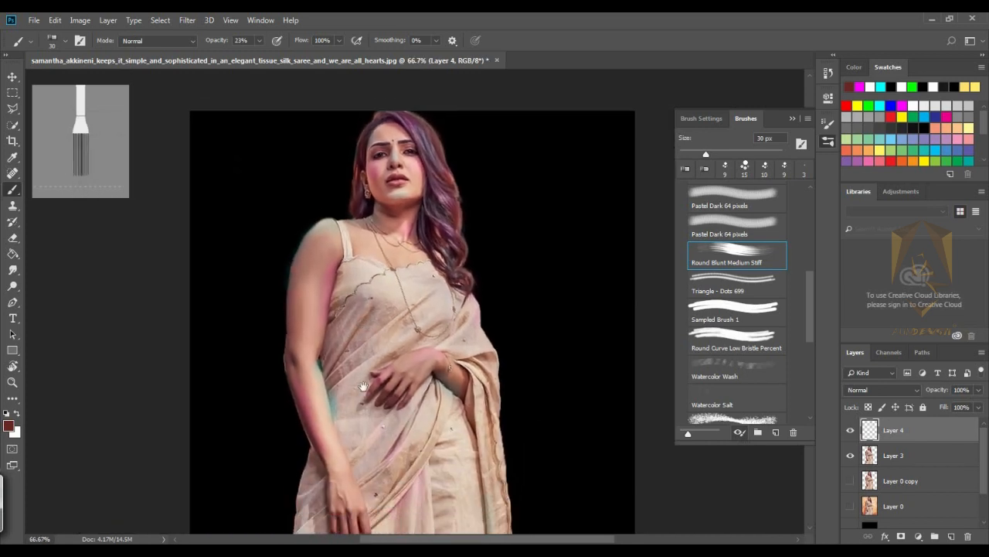
pyautogui.moveTo(356, 396)
pyautogui.mouseDown()
pyautogui.moveTo(360, 371)
pyautogui.moveTo(361, 405)
pyautogui.mouseUp()
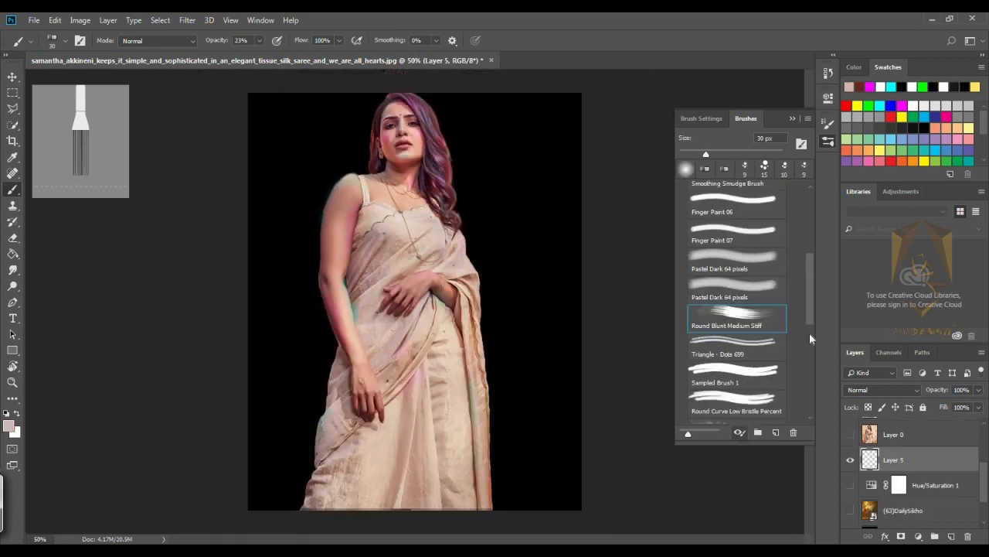
pyautogui.moveTo(809, 332); pyautogui.dragTo(809, 391)
pyautogui.click(770, 377)
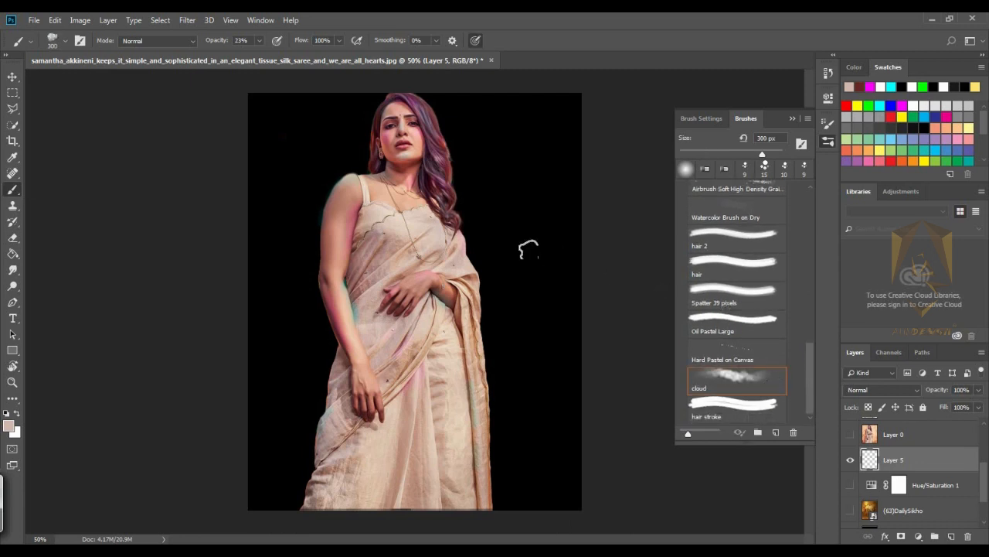
pyautogui.press(']')
# - Paint soft pale pinkish clouds across the black background around the figure at 23% opacity, reducing the brush from 1400 to 700 px
pyautogui.moveTo(500, 105)
pyautogui.mouseDown()
pyautogui.moveTo(541, 309)
pyautogui.moveTo(386, 495)
pyautogui.moveTo(286, 309)
pyautogui.moveTo(310, 154)
pyautogui.mouseUp()
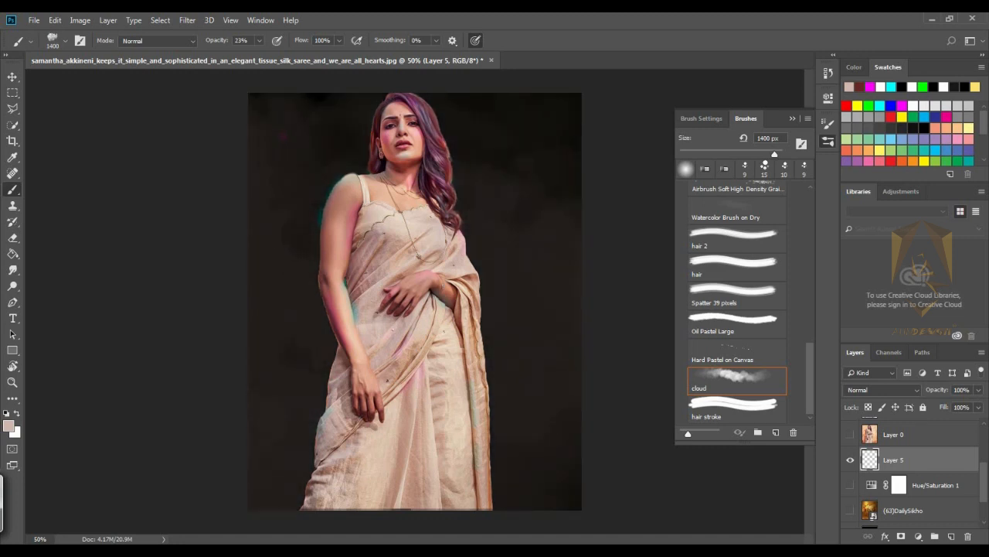
pyautogui.click(325, 132)
pyautogui.moveTo(437, 139)
pyautogui.mouseDown()
pyautogui.moveTo(448, 178)
pyautogui.moveTo(425, 286)
pyautogui.moveTo(464, 417)
pyautogui.mouseUp()
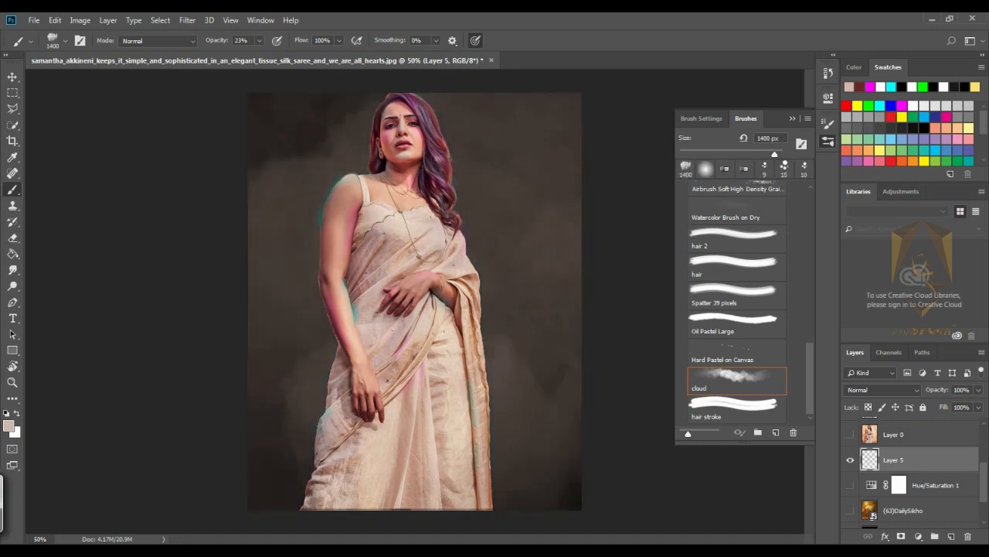
pyautogui.click(421, 417)
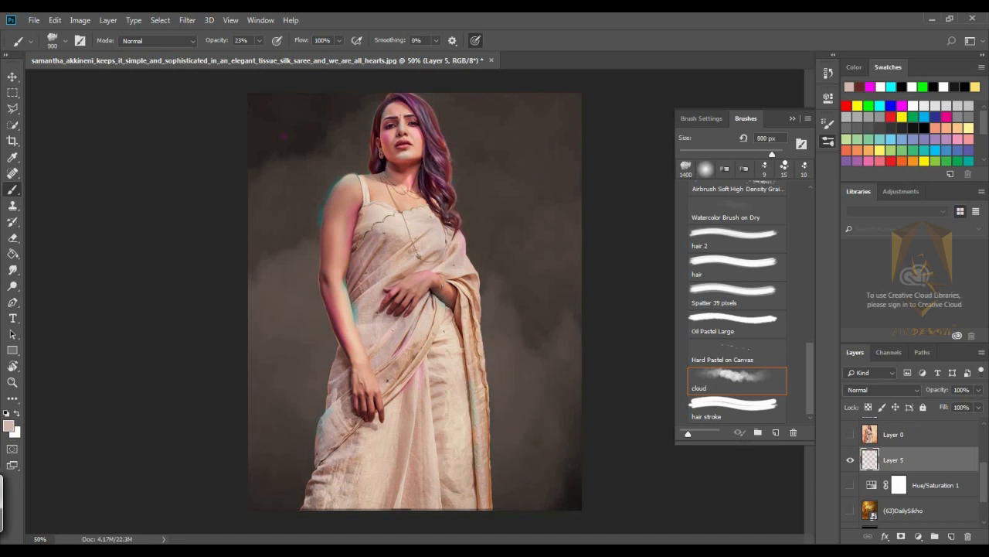
pyautogui.click(340, 217)
pyautogui.press('[')
pyautogui.click(525, 306)
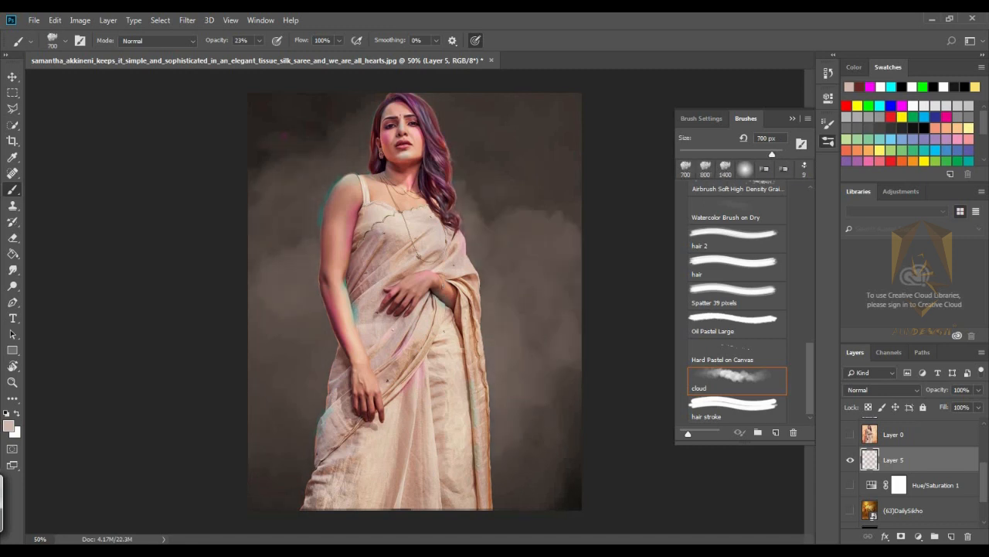
pyautogui.click(301, 379)
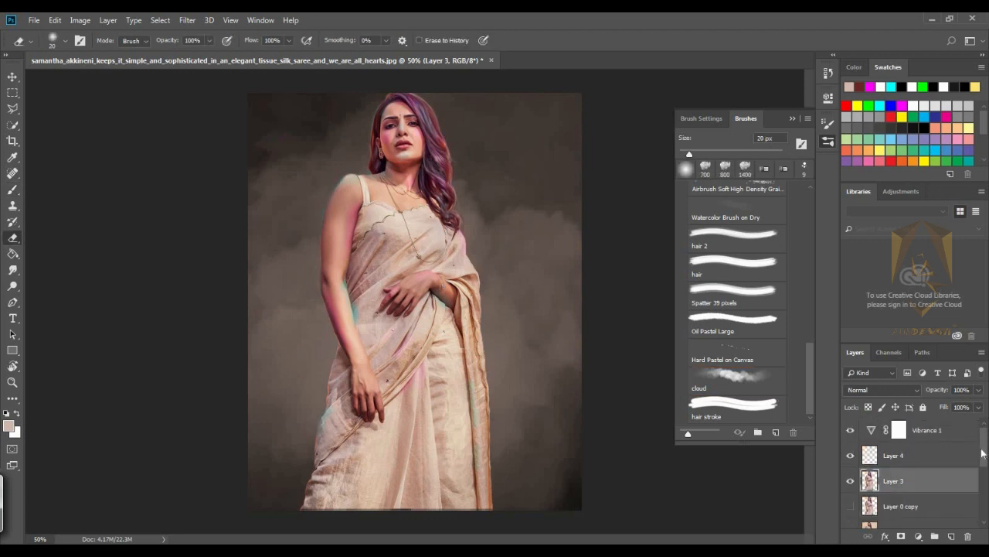
# - Add a Hue/Saturation adjustment layer directly above the cloud layer, Layer 5
pyautogui.scroll(-3, 904, 495)
pyautogui.click(910, 487)
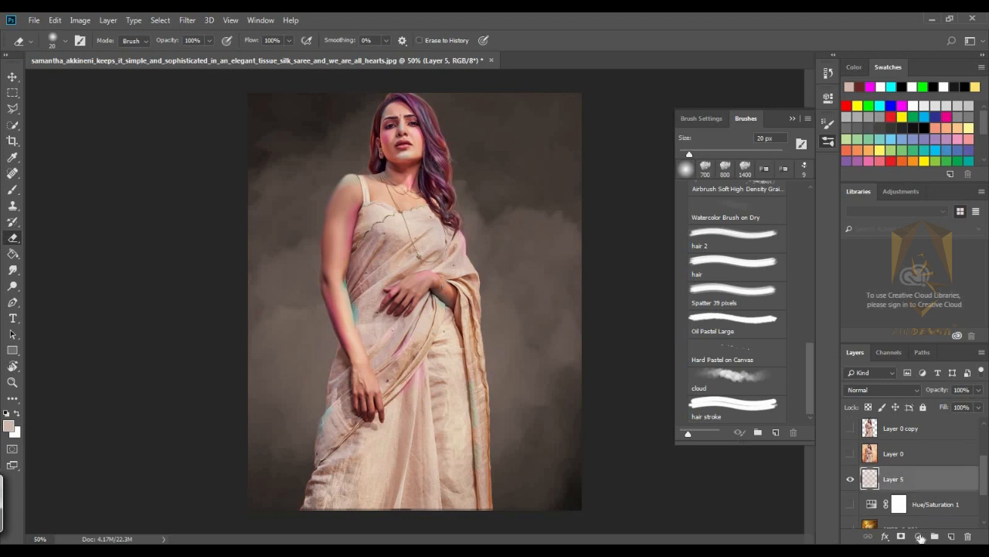
pyautogui.click(918, 536)
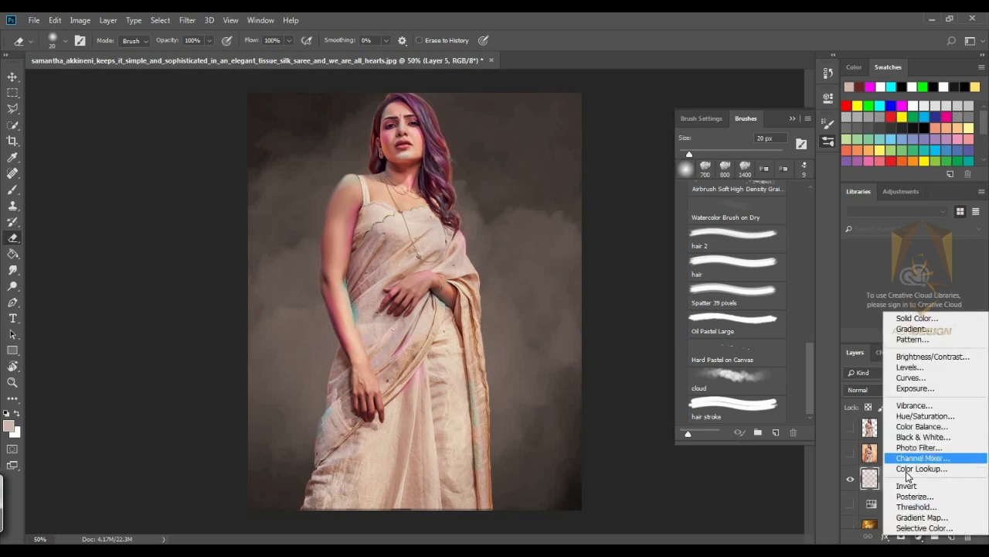
pyautogui.click(908, 416)
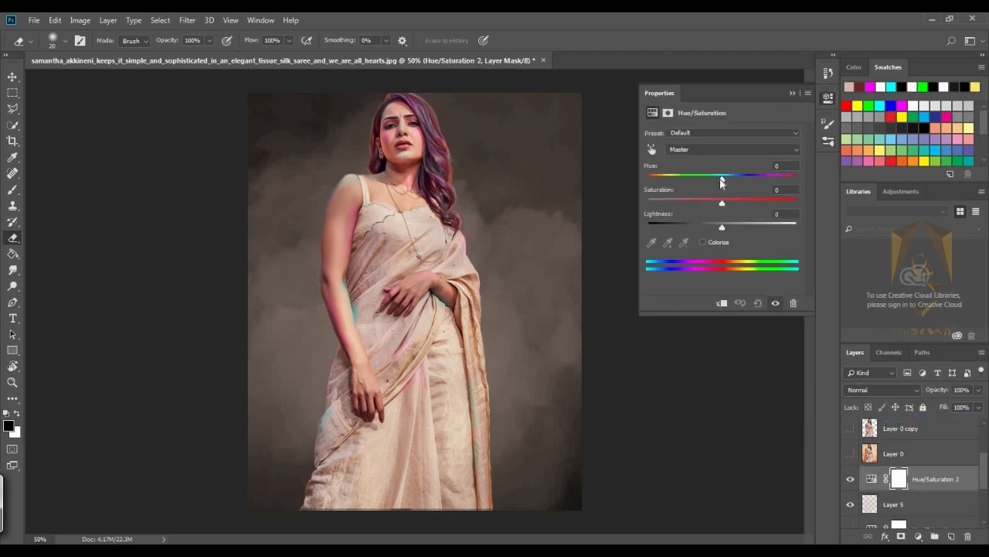
# - Tint the cloudy backdrop green on the Hue/Saturation layer with hue +149, saturation +38 and lightness -20
pyautogui.moveTo(721, 181); pyautogui.dragTo(789, 173)
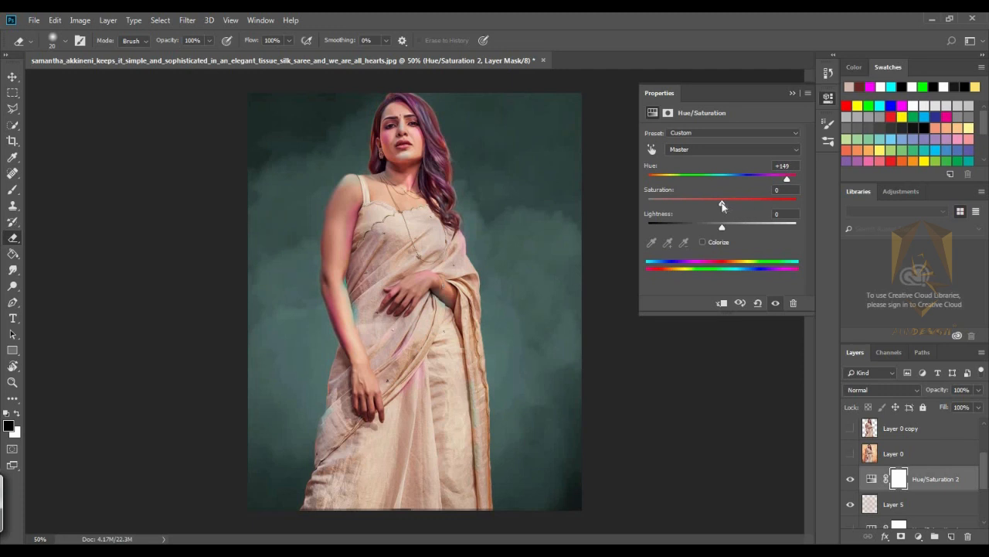
pyautogui.moveTo(722, 205)
pyautogui.mouseDown()
pyautogui.moveTo(753, 203)
pyautogui.moveTo(732, 202)
pyautogui.mouseUp()
pyautogui.click(760, 199)
pyautogui.moveTo(723, 230)
pyautogui.mouseDown()
pyautogui.moveTo(733, 230)
pyautogui.moveTo(694, 229)
pyautogui.moveTo(711, 229)
pyautogui.mouseUp()
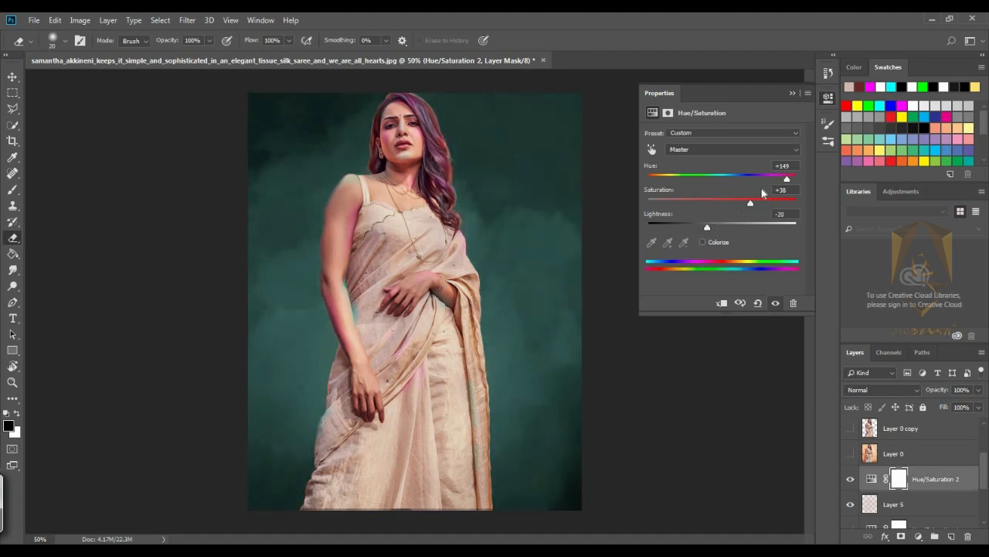
# - Shift the Hue/Saturation layer's hue into the negative range to turn the backdrop a dark slate blue, adjusting lightness slightly
pyautogui.moveTo(786, 180); pyautogui.dragTo(662, 178)
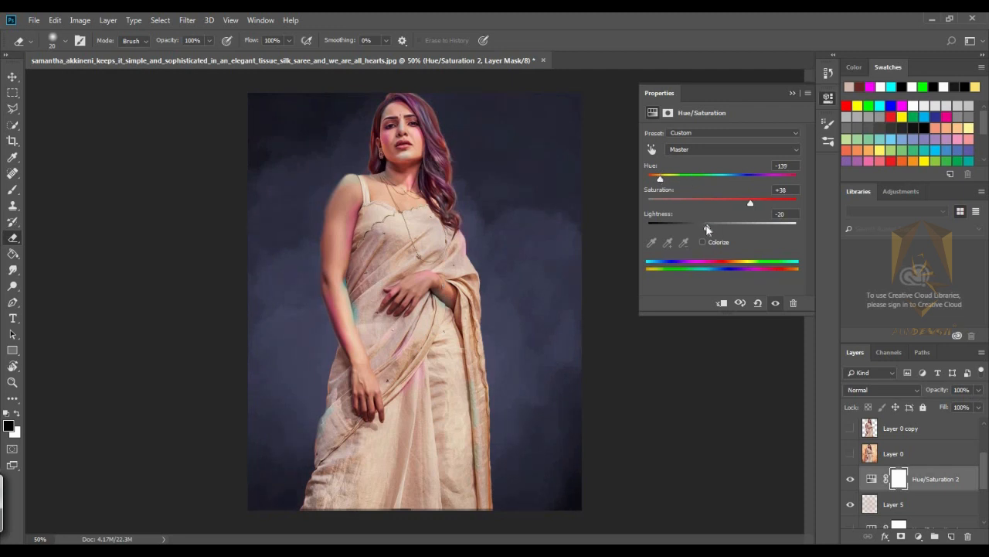
pyautogui.moveTo(706, 227); pyautogui.dragTo(708, 227)
pyautogui.moveTo(684, 180); pyautogui.dragTo(653, 180)
# - Add a new empty layer directly above Layer 4 for highlights on the face
pyautogui.click(896, 439)
pyautogui.scroll(1, 912, 464)
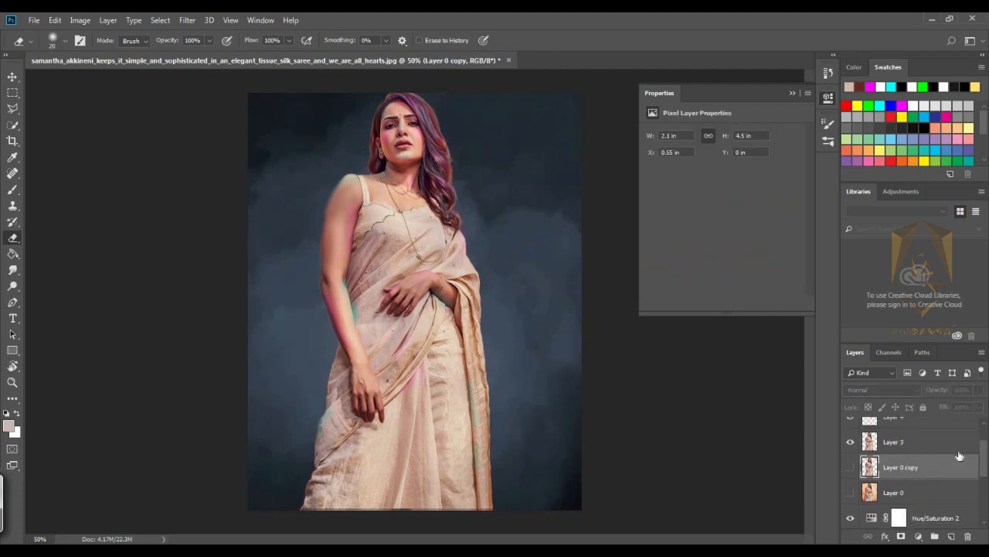
pyautogui.click(897, 463)
pyautogui.hotkey('ctrl', '+')
pyautogui.hotkey('ctrl', '+')
pyautogui.hotkey('ctrl', '+')
pyautogui.moveTo(367, 333); pyautogui.dragTo(393, 380)
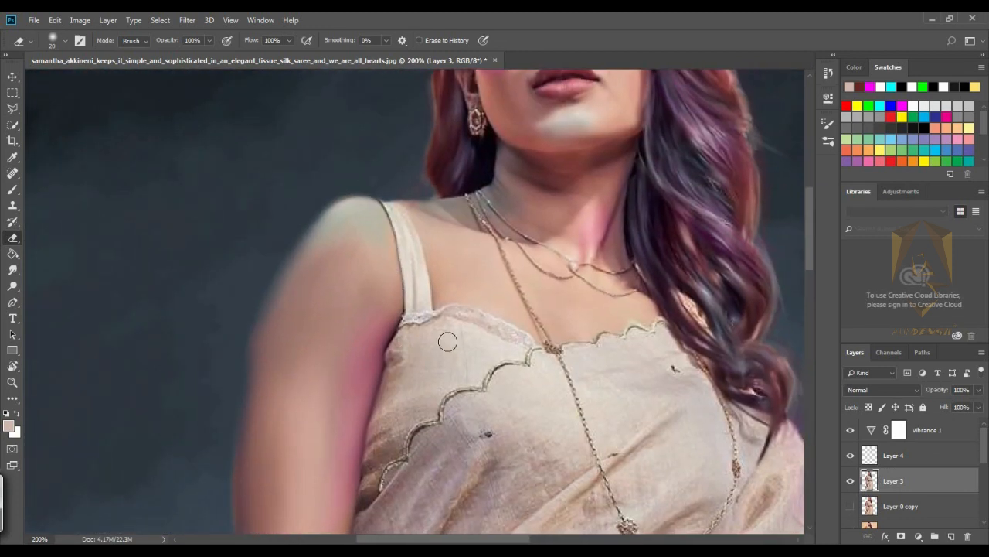
pyautogui.moveTo(541, 213); pyautogui.dragTo(435, 438)
pyautogui.moveTo(453, 404); pyautogui.dragTo(443, 457)
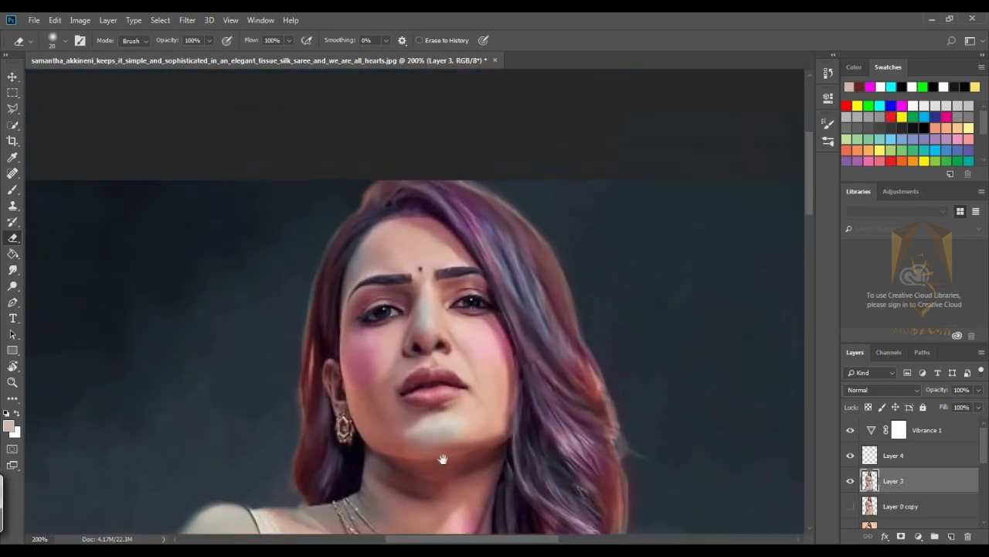
pyautogui.scroll(2, 420, 353)
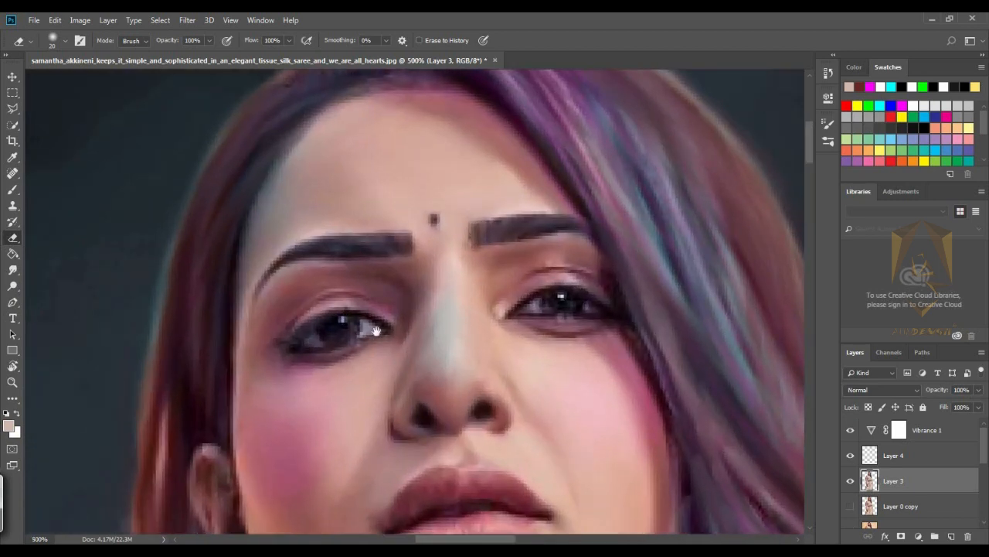
pyautogui.scroll(1, 503, 378)
pyautogui.click(892, 461)
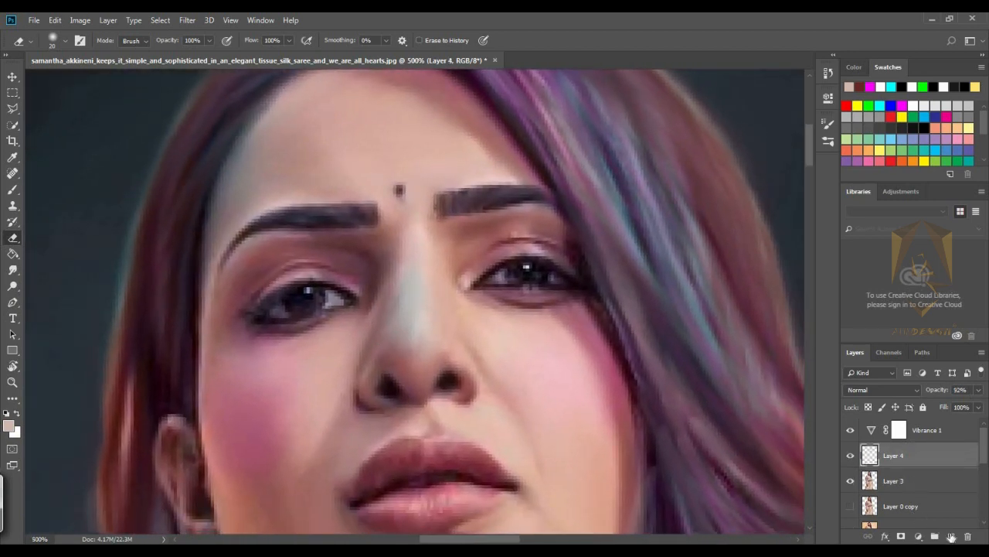
pyautogui.click(951, 536)
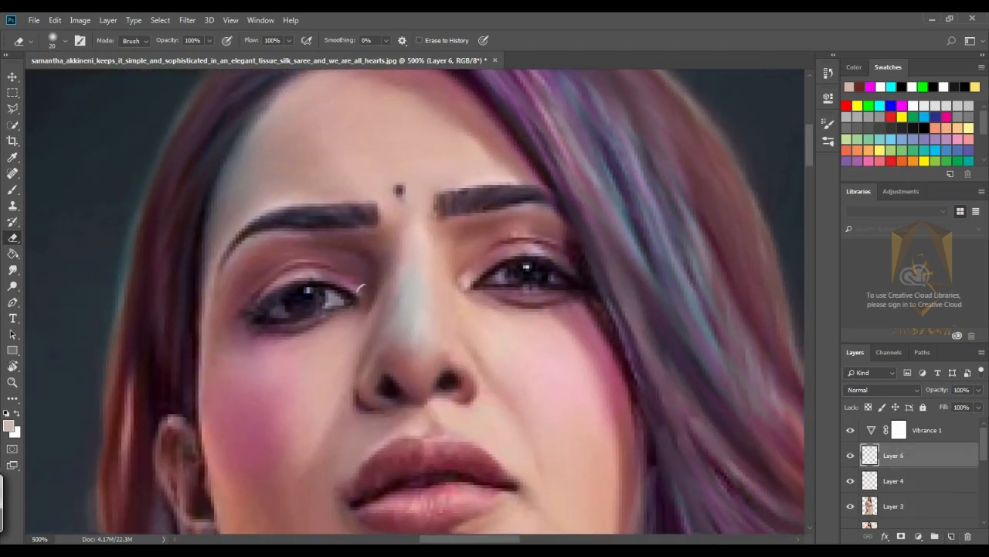
# - Make white the foreground color and choose the Soft Round brush from the suthesan aumdesign set
pyautogui.click(18, 415)
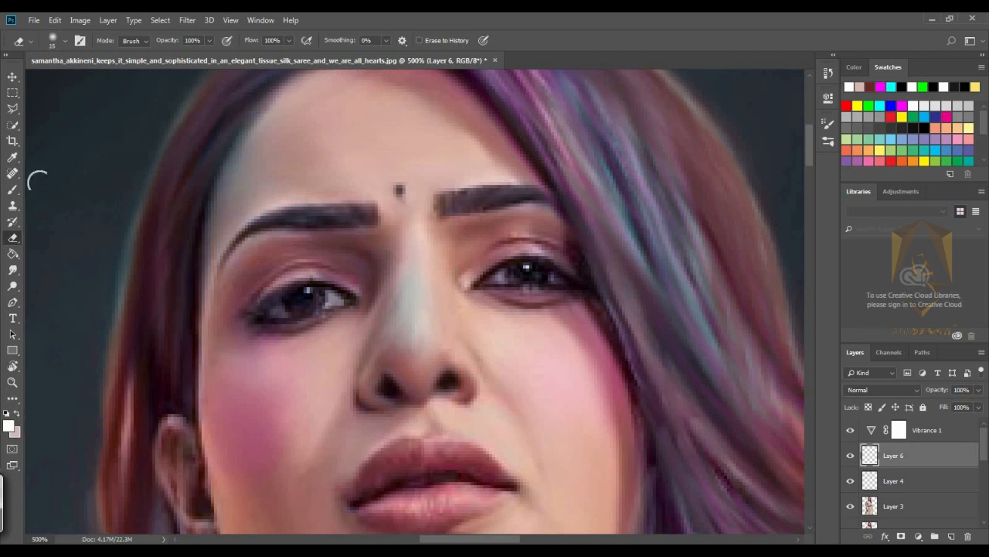
pyautogui.click(13, 192)
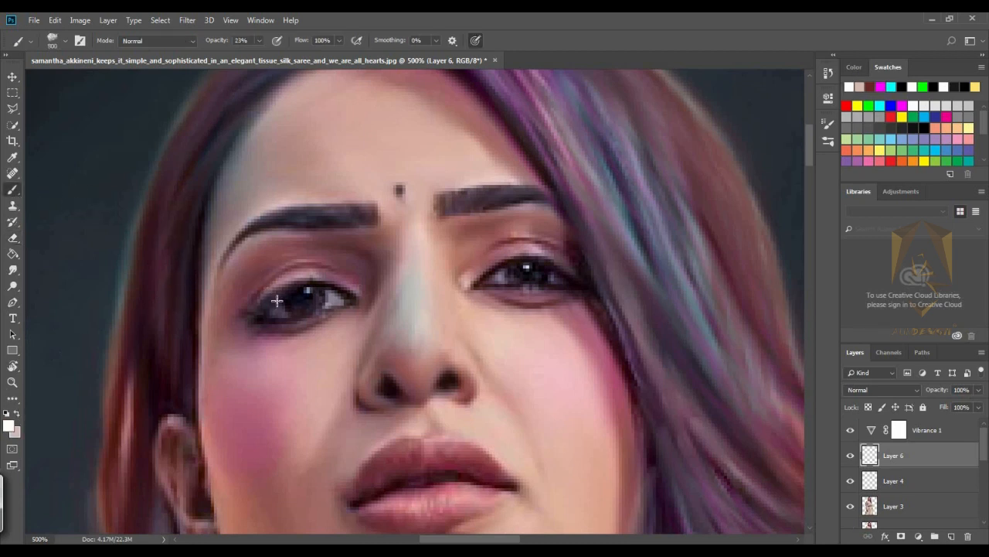
pyautogui.click(827, 138)
pyautogui.scroll(10, 810, 319)
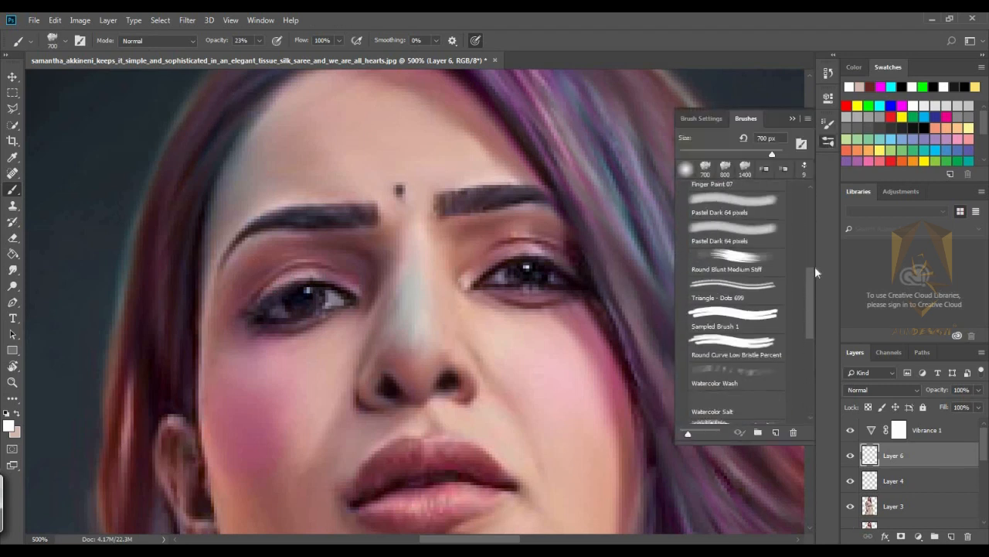
pyautogui.click(723, 256)
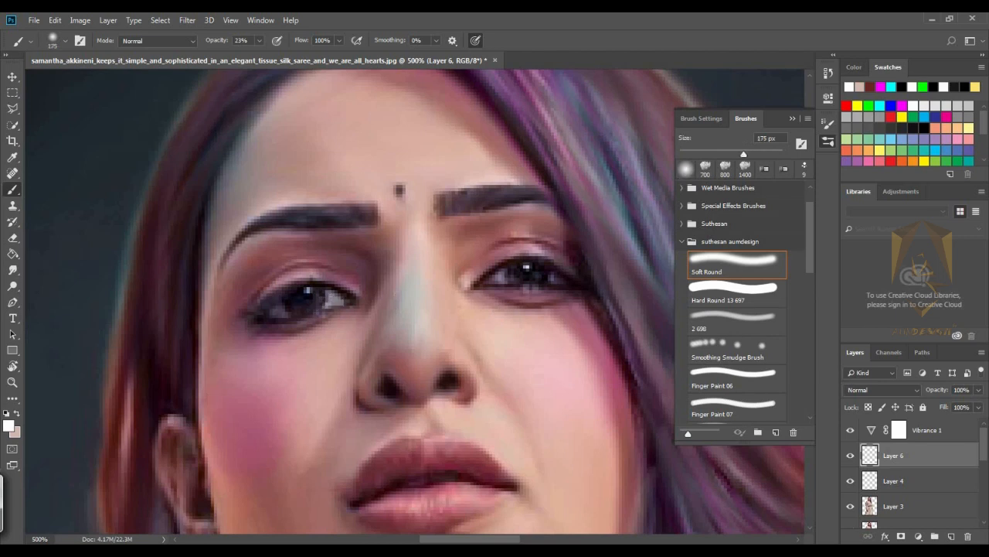
# - Reduce the brush to 3 px and brighten the whites of the eye with white at 23% opacity
pyautogui.press('[')
pyautogui.press('[')
pyautogui.press('[')
pyautogui.press('[')
pyautogui.press('[')
pyautogui.press('[')
pyautogui.press('[')
pyautogui.press('[')
pyautogui.press('[')
pyautogui.press('[')
pyautogui.press('[')
pyautogui.press('[')
pyautogui.press('[')
pyautogui.press('[')
pyautogui.press('[')
pyautogui.press('[')
pyautogui.press('[')
pyautogui.press('[')
pyautogui.press('[')
pyautogui.press('[')
pyautogui.click(339, 298)
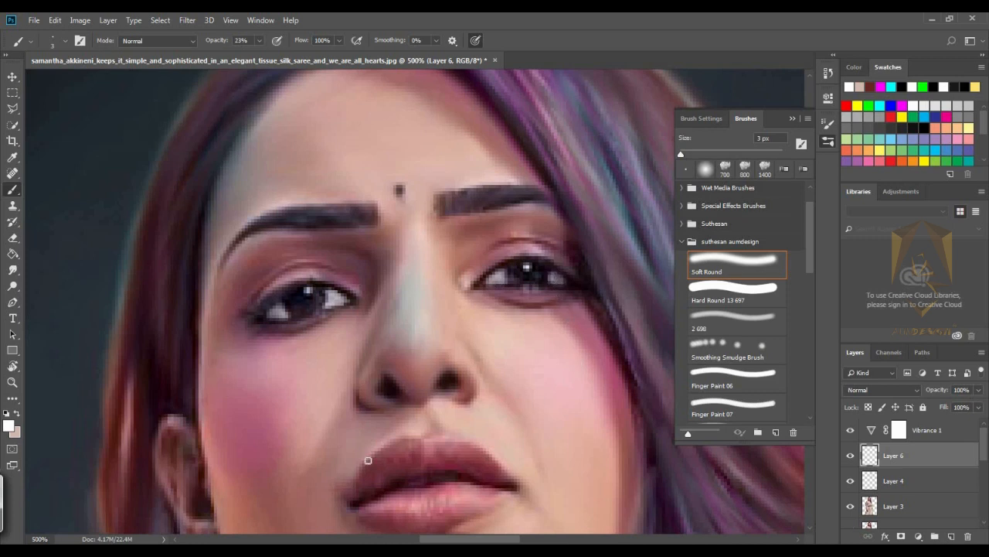
# - Paint soft white highlights on the tip of the nose and the chin, enlarging the brush to 15 px for the chin
pyautogui.press(']')
pyautogui.press(']')
pyautogui.moveTo(409, 338); pyautogui.dragTo(411, 342)
pyautogui.press(']')
pyautogui.scroll(-5, 456, 411)
pyautogui.press(']')
pyautogui.press(']')
pyautogui.press(']')
pyautogui.press(']')
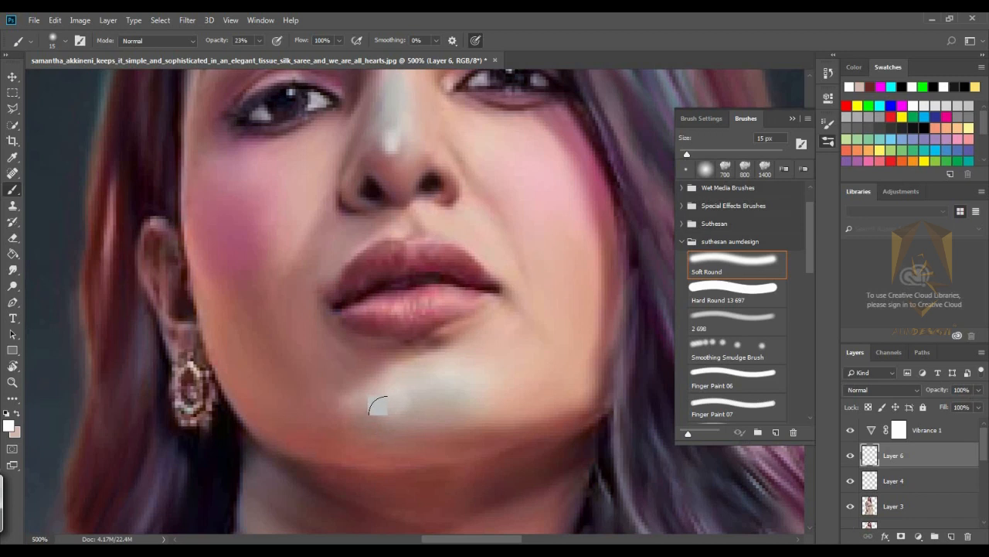
pyautogui.moveTo(401, 407); pyautogui.dragTo(386, 411)
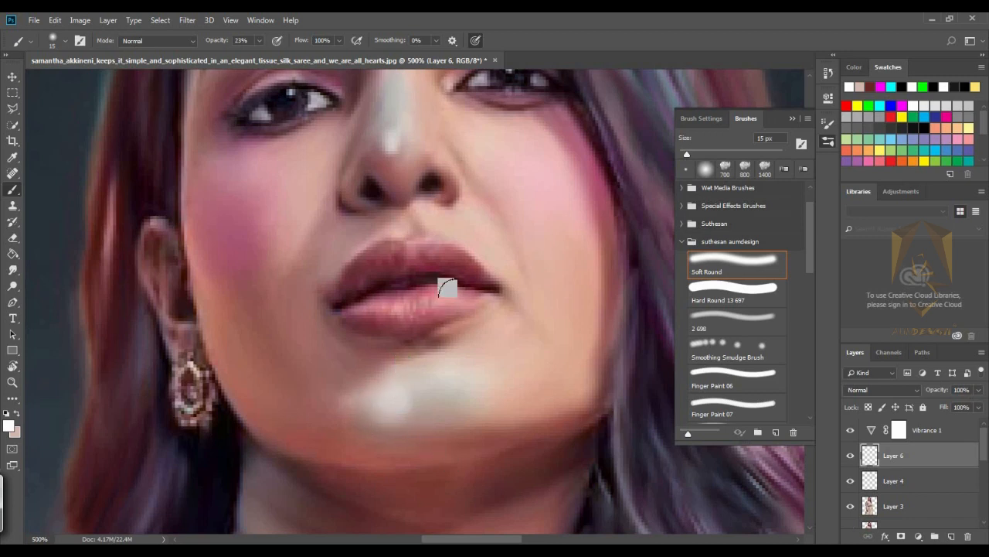
# - Reduce the brush to 2 px and add fine white highlights to the lower lip
pyautogui.press('[')
pyautogui.press('[')
pyautogui.press('[')
pyautogui.press('[')
pyautogui.press('[')
pyautogui.press('[')
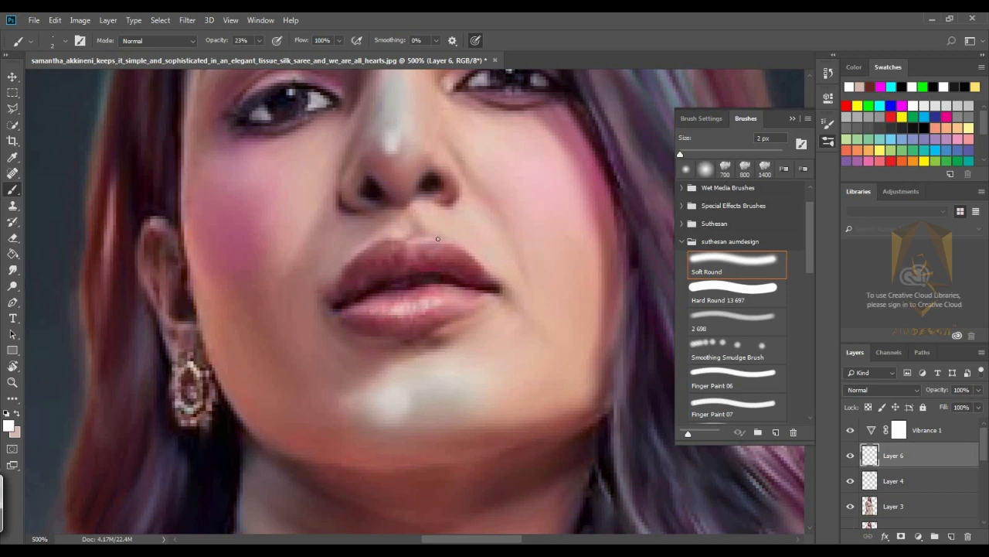
# - Enlarge the Soft Round brush to 15 px and lower its opacity to 3%
pyautogui.scroll(-6, 405, 243)
pyautogui.scroll(1, 350, 361)
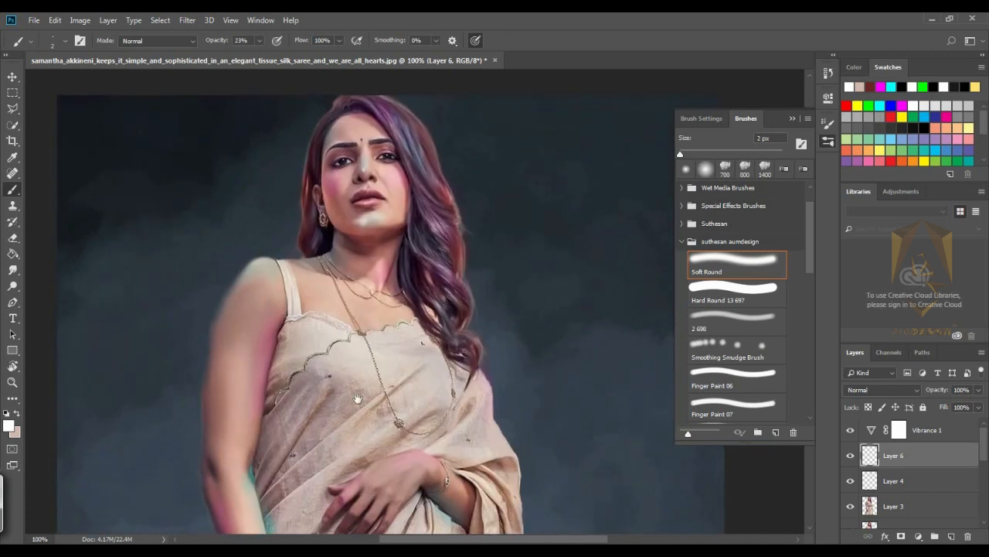
pyautogui.moveTo(351, 361); pyautogui.dragTo(383, 351)
pyautogui.press(']')
pyautogui.press(']')
pyautogui.press(']')
pyautogui.press(']')
pyautogui.press(']')
pyautogui.press(']')
pyautogui.press(']')
pyautogui.press(']')
pyautogui.press(']')
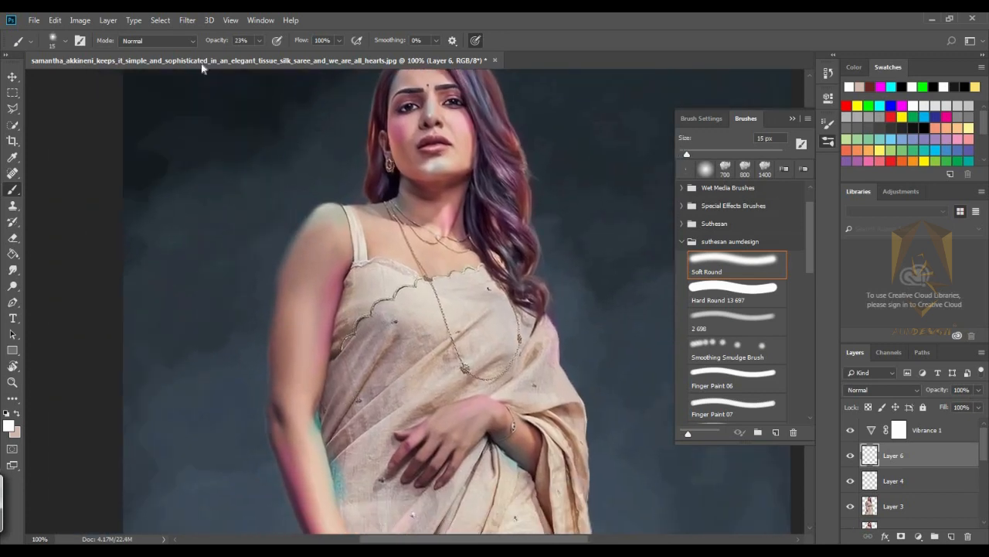
pyautogui.moveTo(224, 44); pyautogui.dragTo(209, 44)
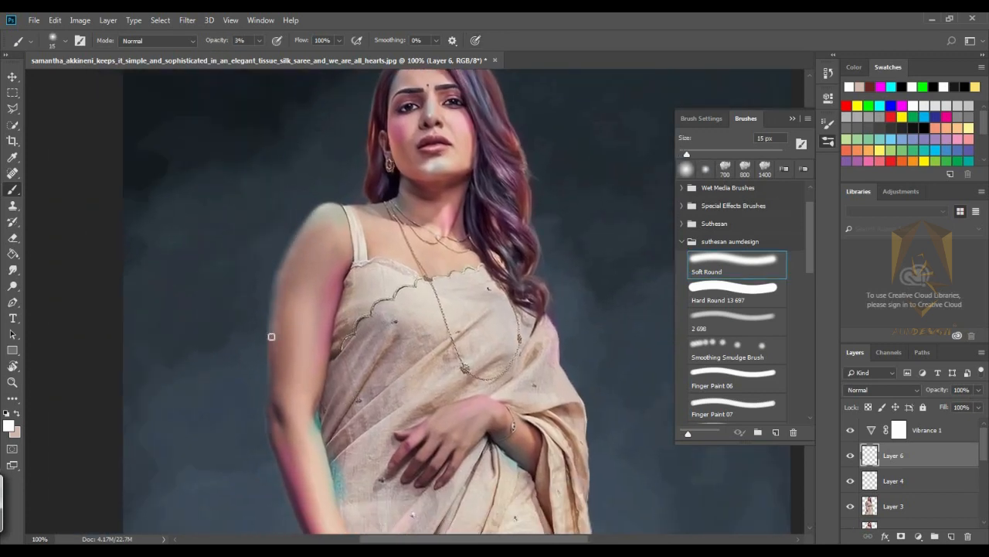
# - Select Layer 3 and set up the Eraser with the Hard Round 13 697 tip at 10 px
pyautogui.scroll(-1, 390, 415)
pyautogui.click(12, 238)
pyautogui.moveTo(328, 350); pyautogui.dragTo(349, 245)
pyautogui.press('[')
pyautogui.press('[')
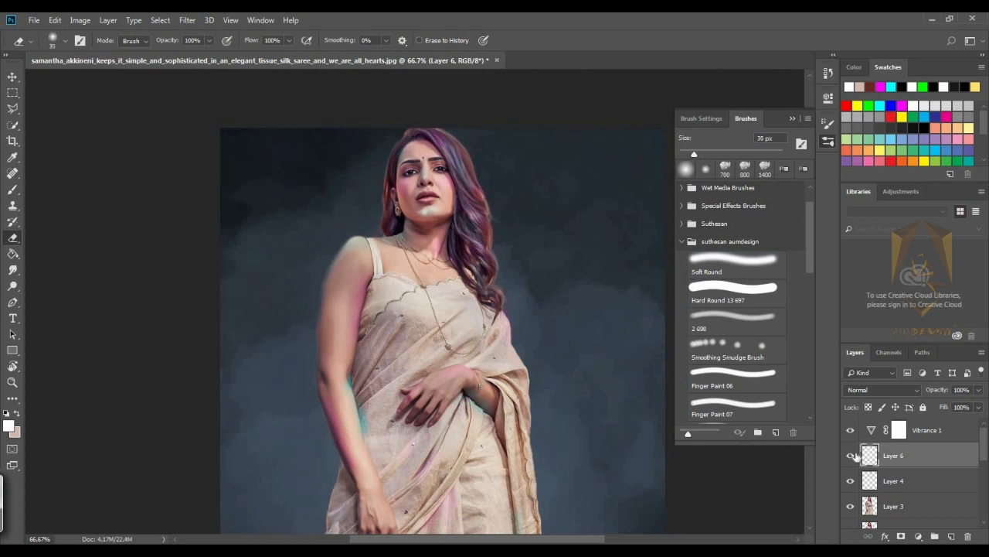
pyautogui.click(889, 506)
pyautogui.press('[')
pyautogui.click(65, 41)
pyautogui.click(700, 286)
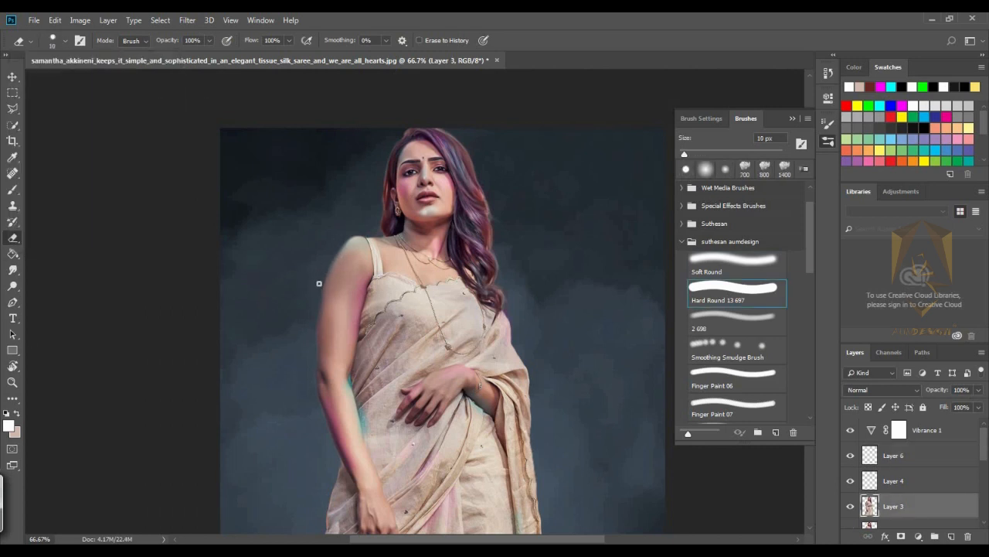
pyautogui.moveTo(500, 415); pyautogui.dragTo(487, 345)
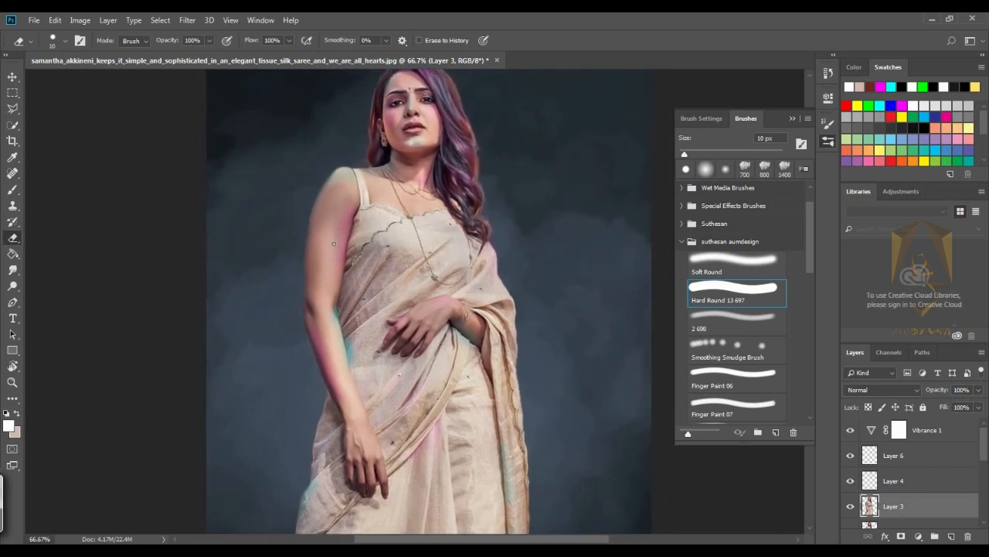
# - Set up the Smudge tool with the Pastel Dark 64 pixels brush and reduce it to 15 px
pyautogui.click(13, 270)
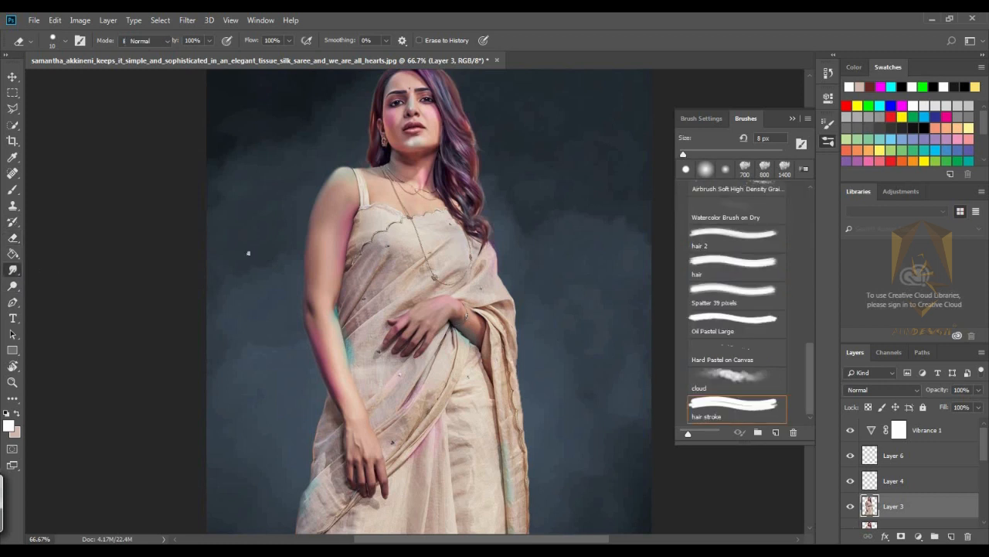
pyautogui.press(']')
pyautogui.press(']')
pyautogui.press(']')
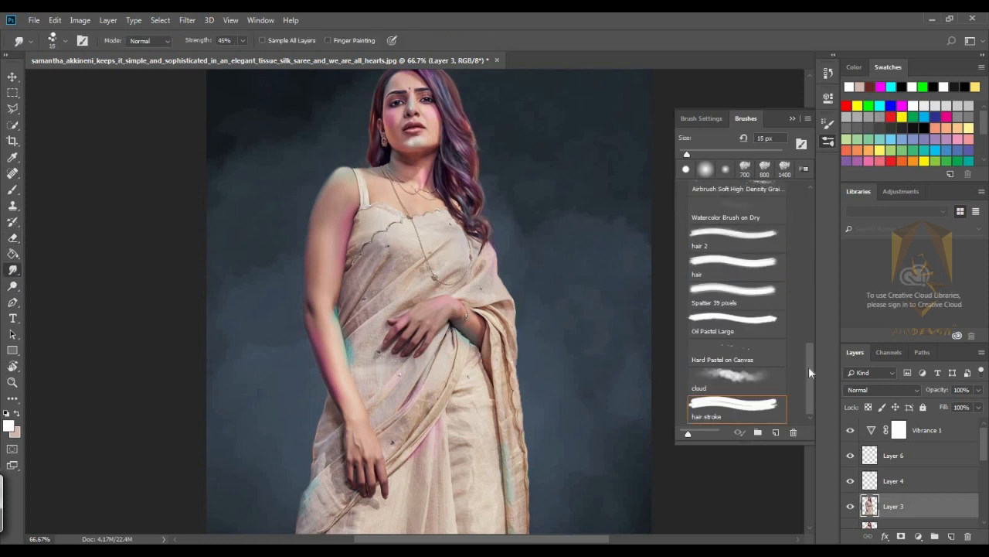
pyautogui.moveTo(808, 366); pyautogui.dragTo(810, 288)
pyautogui.click(727, 259)
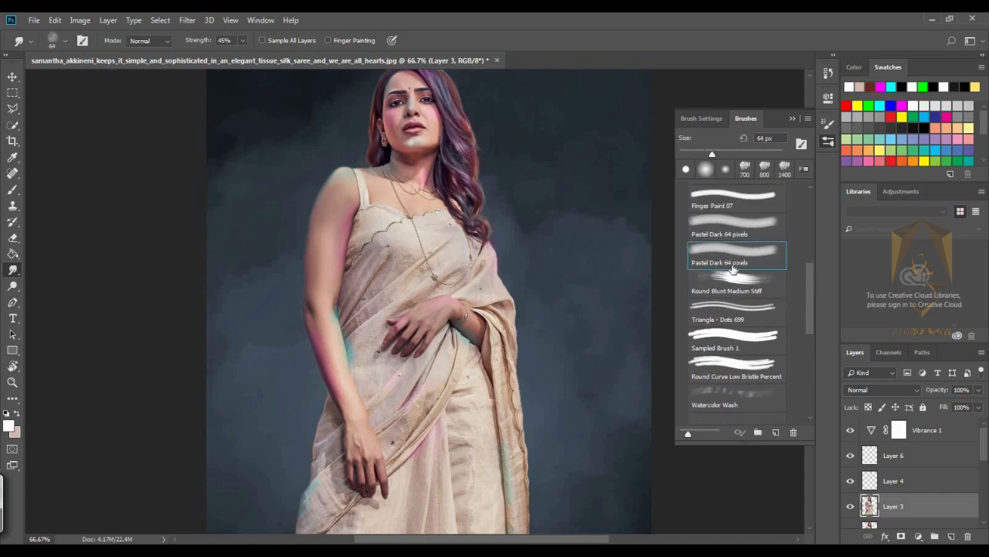
pyautogui.press('[')
pyautogui.press('[')
pyautogui.press('[')
pyautogui.press('[')
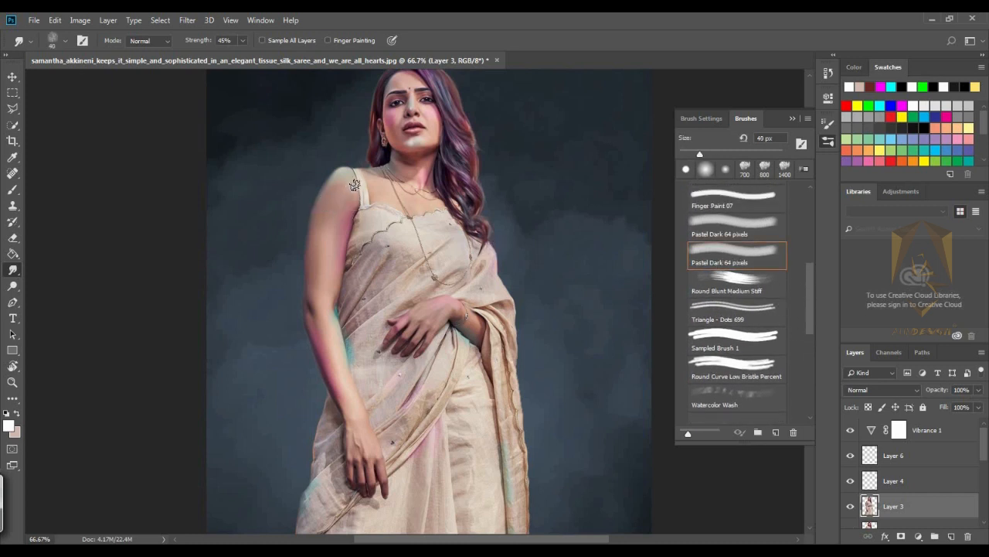
pyautogui.press('[')
pyautogui.press('[')
pyautogui.press('[')
# - Smudge the blouse fabric between the shoulder strap and the scalloped border smooth on Layer 3 at 45% strength
pyautogui.hotkey('ctrl', '+')
pyautogui.hotkey('ctrl', '+')
pyautogui.hotkey('ctrl', '+')
pyautogui.hotkey('ctrl', '+')
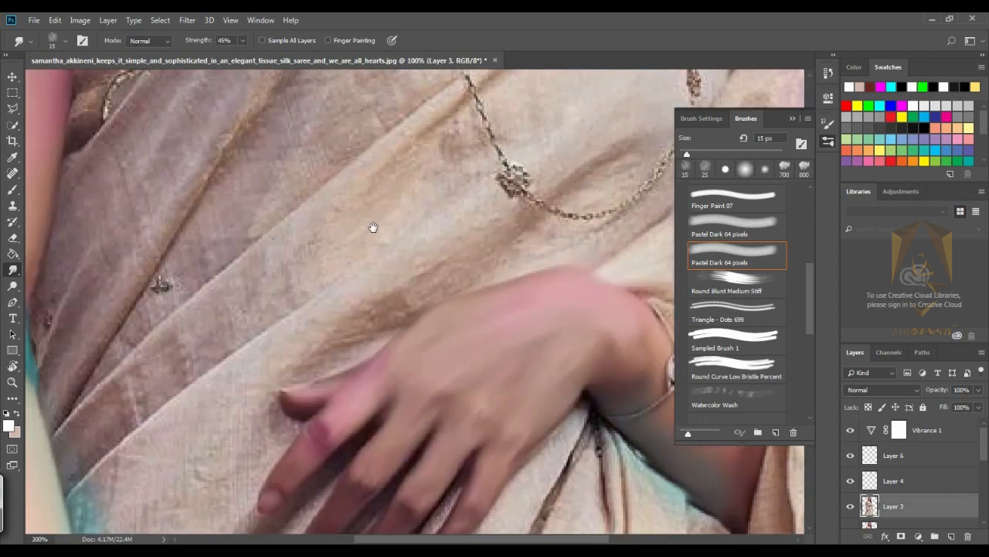
pyautogui.scroll(5, 371, 225)
pyautogui.moveTo(435, 335); pyautogui.dragTo(504, 371)
pyautogui.press(']')
pyautogui.press(']')
pyautogui.moveTo(283, 419); pyautogui.dragTo(304, 415)
pyautogui.press('[')
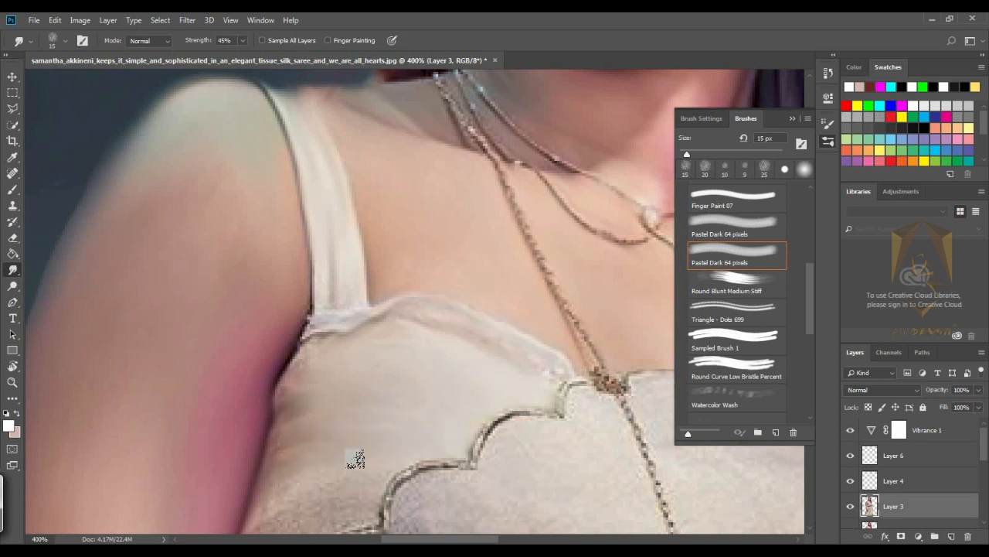
# - Smudge the rest of the upper blouse and its scalloped edging into soft strokes, using the brush at around 10 px
pyautogui.moveTo(352, 503); pyautogui.dragTo(355, 356)
pyautogui.moveTo(253, 442); pyautogui.dragTo(237, 468)
pyautogui.moveTo(357, 379); pyautogui.dragTo(434, 198)
pyautogui.press('[')
pyautogui.moveTo(584, 336)
pyautogui.mouseDown()
pyautogui.moveTo(343, 376)
pyautogui.moveTo(331, 491)
pyautogui.mouseUp()
pyautogui.moveTo(385, 232)
pyautogui.mouseDown()
pyautogui.moveTo(305, 283)
pyautogui.moveTo(236, 299)
pyautogui.mouseUp()
pyautogui.moveTo(155, 387); pyautogui.dragTo(147, 427)
pyautogui.hotkey('ctrl', '-')
pyautogui.hotkey('ctrl', '-')
pyautogui.press(']')
pyautogui.press(']')
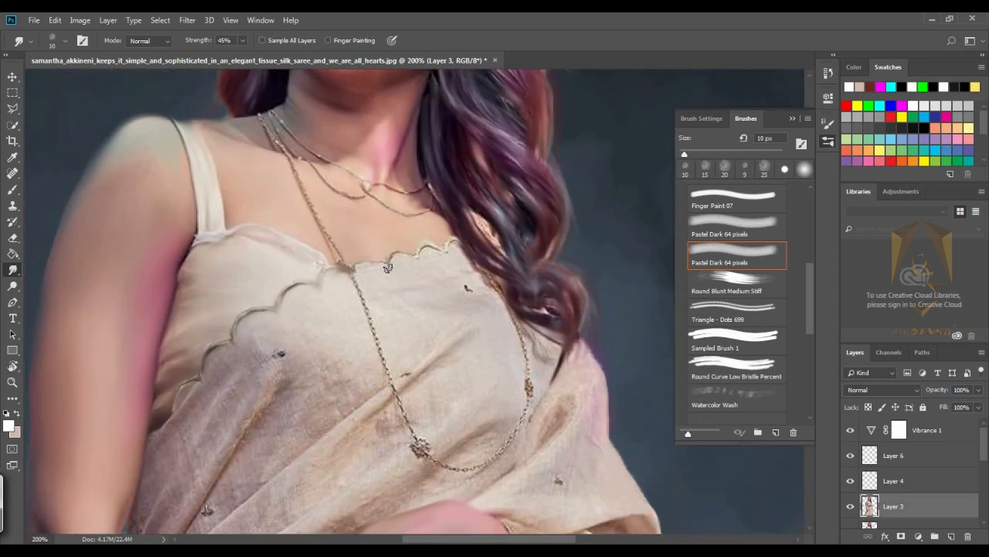
# - Smudge the saree fabric across the chest and waist along its diagonal folds, varying the brush size
pyautogui.moveTo(444, 416)
pyautogui.mouseDown()
pyautogui.moveTo(390, 334)
pyautogui.moveTo(399, 273)
pyautogui.moveTo(326, 305)
pyautogui.moveTo(326, 367)
pyautogui.moveTo(299, 387)
pyautogui.mouseUp()
pyautogui.press('[')
pyautogui.press('[')
pyautogui.press(']')
pyautogui.press(']')
pyautogui.moveTo(292, 346); pyautogui.dragTo(230, 361)
pyautogui.moveTo(158, 444)
pyautogui.mouseDown()
pyautogui.moveTo(291, 338)
pyautogui.moveTo(267, 437)
pyautogui.moveTo(336, 379)
pyautogui.moveTo(354, 439)
pyautogui.moveTo(407, 391)
pyautogui.moveTo(413, 455)
pyautogui.moveTo(615, 367)
pyautogui.moveTo(299, 408)
pyautogui.mouseUp()
pyautogui.press('[')
pyautogui.press('[')
pyautogui.press('[')
# - Smudge the saree drape and pleats below the necklace along the direction of the folds
pyautogui.moveTo(382, 329)
pyautogui.mouseDown()
pyautogui.moveTo(420, 301)
pyautogui.moveTo(416, 376)
pyautogui.mouseUp()
pyautogui.press(']')
pyautogui.moveTo(363, 447)
pyautogui.mouseDown()
pyautogui.moveTo(454, 416)
pyautogui.moveTo(462, 318)
pyautogui.mouseUp()
pyautogui.moveTo(462, 344)
pyautogui.mouseDown()
pyautogui.moveTo(495, 397)
pyautogui.moveTo(479, 409)
pyautogui.moveTo(494, 464)
pyautogui.mouseUp()
pyautogui.press(']')
pyautogui.moveTo(466, 527)
pyautogui.mouseDown()
pyautogui.moveTo(466, 406)
pyautogui.moveTo(496, 483)
pyautogui.moveTo(505, 325)
pyautogui.mouseUp()
pyautogui.moveTo(512, 398)
pyautogui.mouseDown()
pyautogui.moveTo(489, 486)
pyautogui.moveTo(522, 503)
pyautogui.mouseUp()
pyautogui.moveTo(495, 468); pyautogui.dragTo(495, 294)
pyautogui.moveTo(530, 305); pyautogui.dragTo(525, 395)
pyautogui.moveTo(522, 464); pyautogui.dragTo(504, 294)
# - Smudge the lower saree drape and pleats into soft strokes along the folds, varying the brush size around 25 px
pyautogui.hotkey('ctrl', '-')
pyautogui.hotkey('ctrl', '-')
pyautogui.press(']')
pyautogui.press(']')
pyautogui.press(']')
pyautogui.press(']')
pyautogui.moveTo(398, 136); pyautogui.dragTo(380, 165)
pyautogui.moveTo(408, 149); pyautogui.dragTo(389, 203)
pyautogui.moveTo(389, 202)
pyautogui.mouseDown()
pyautogui.moveTo(373, 254)
pyautogui.moveTo(395, 306)
pyautogui.moveTo(353, 270)
pyautogui.moveTo(302, 283)
pyautogui.moveTo(203, 384)
pyautogui.moveTo(246, 255)
pyautogui.moveTo(248, 182)
pyautogui.moveTo(332, 166)
pyautogui.moveTo(317, 230)
pyautogui.moveTo(272, 116)
pyautogui.moveTo(334, 149)
pyautogui.moveTo(436, 305)
pyautogui.mouseUp()
pyautogui.press('[')
pyautogui.press('[')
pyautogui.press(']')
pyautogui.press('[')
pyautogui.scroll(3, 398, 201)
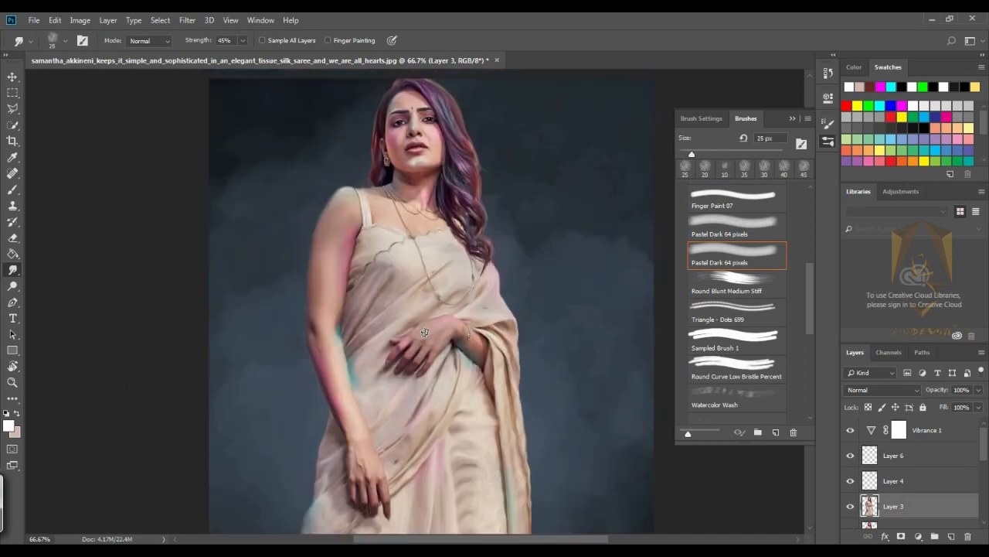
# - Erase a small rough spot along the figure on Layer 3 with the Hard Round eraser at about 3 px
pyautogui.press('e')
pyautogui.hotkey('ctrl', '+')
pyautogui.hotkey('ctrl', '+')
pyautogui.hotkey('ctrl', '+')
pyautogui.moveTo(282, 320)
pyautogui.mouseDown()
pyautogui.moveTo(297, 358)
pyautogui.moveTo(288, 340)
pyautogui.mouseUp()
pyautogui.press(']')
pyautogui.press(']')
pyautogui.hotkey('ctrl', '-')
pyautogui.hotkey('ctrl', '-')
pyautogui.hotkey('ctrl', '-')
pyautogui.hotkey('ctrl', '-')
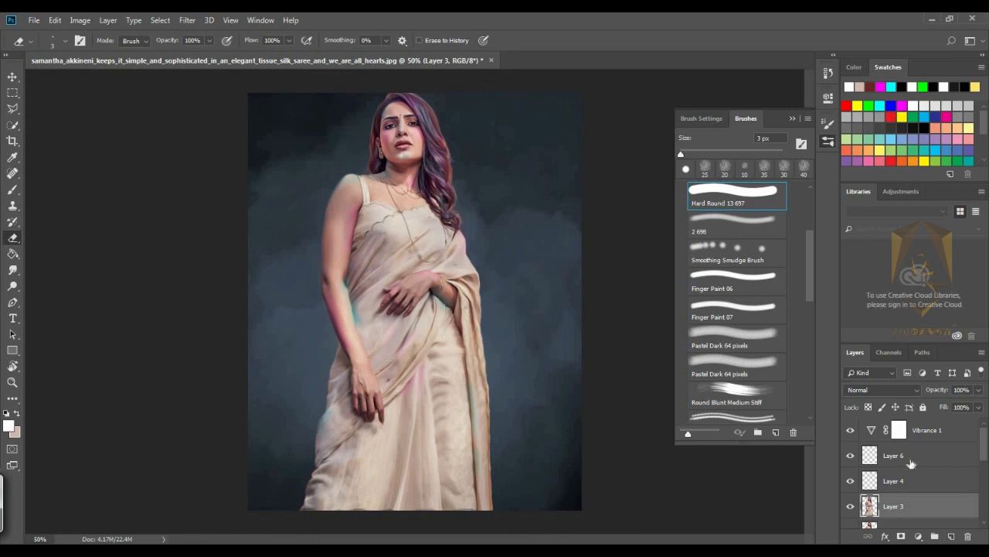
# - Scale Layers 3, 4 and 6 together to about 177.5% and reposition them so the woman fills the canvas from the hips up
pyautogui.keyDown('shift'); pyautogui.click(913, 463); pyautogui.keyUp('shift')
pyautogui.hotkey('ctrl', 't')
pyautogui.hotkey('ctrl', '-')
pyautogui.hotkey('ctrl', '-')
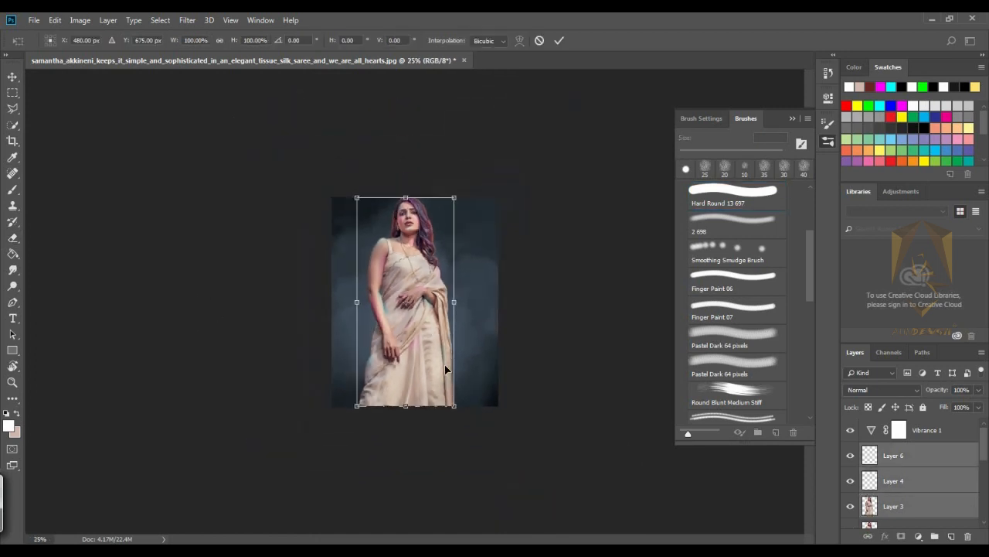
pyautogui.moveTo(453, 406); pyautogui.dragTo(493, 486)
pyautogui.moveTo(425, 356)
pyautogui.mouseDown()
pyautogui.moveTo(427, 403)
pyautogui.moveTo(427, 384)
pyautogui.moveTo(424, 393)
pyautogui.mouseUp()
pyautogui.press('Return')
pyautogui.press('e')
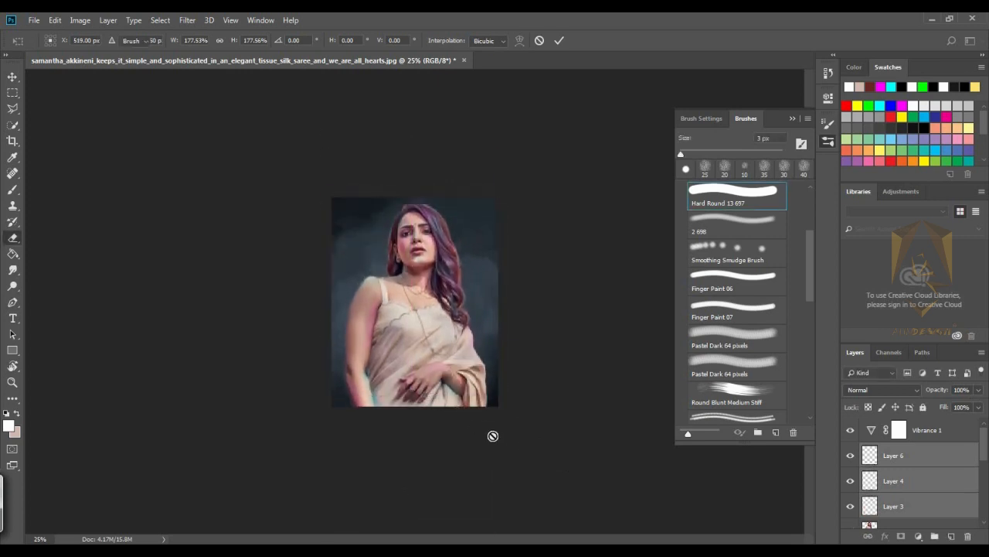
pyautogui.hotkey('ctrl', '+')
pyautogui.hotkey('ctrl', '+')
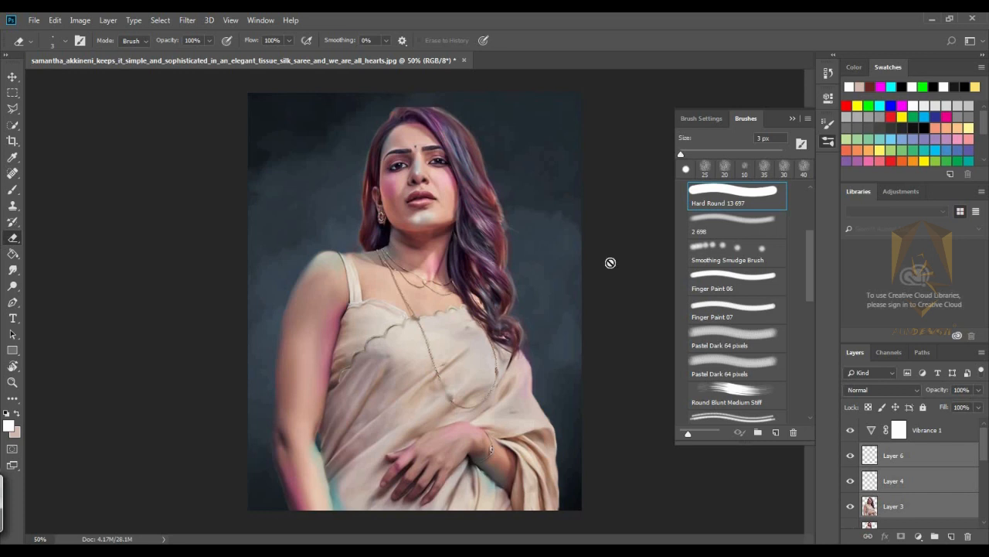
# - Smudge the hair outline at the crown on Layer 3 with the hair 2 brush at 50 px and 45% strength
pyautogui.click(885, 506)
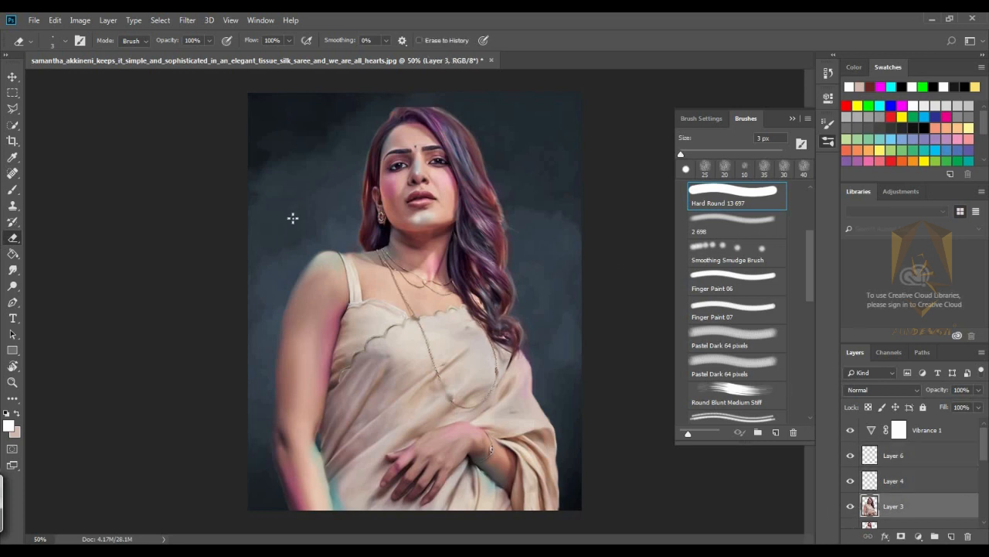
pyautogui.click(13, 270)
pyautogui.scroll(-2, 806, 304)
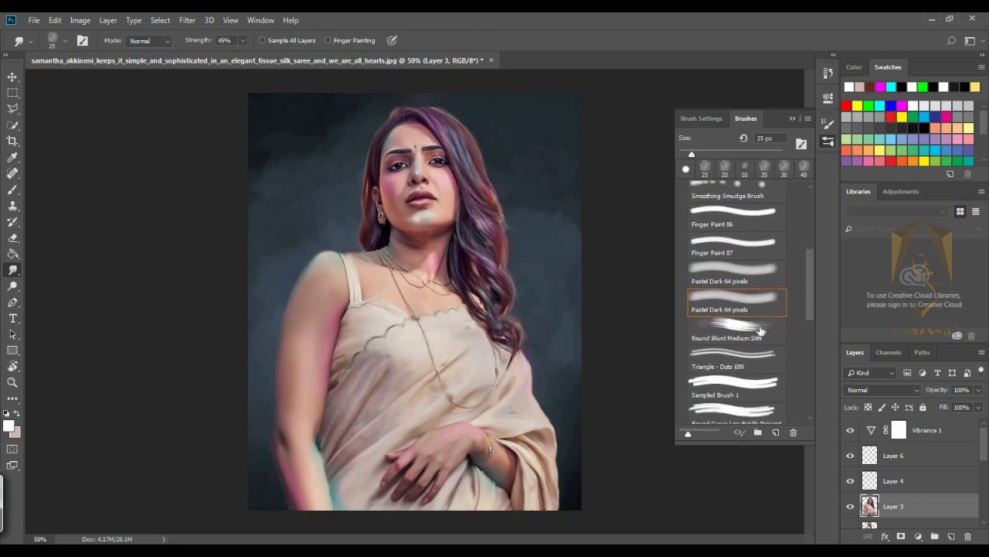
pyautogui.press('.')
pyautogui.press('.')
pyautogui.press('.')
pyautogui.moveTo(808, 309); pyautogui.dragTo(809, 365)
pyautogui.click(736, 363)
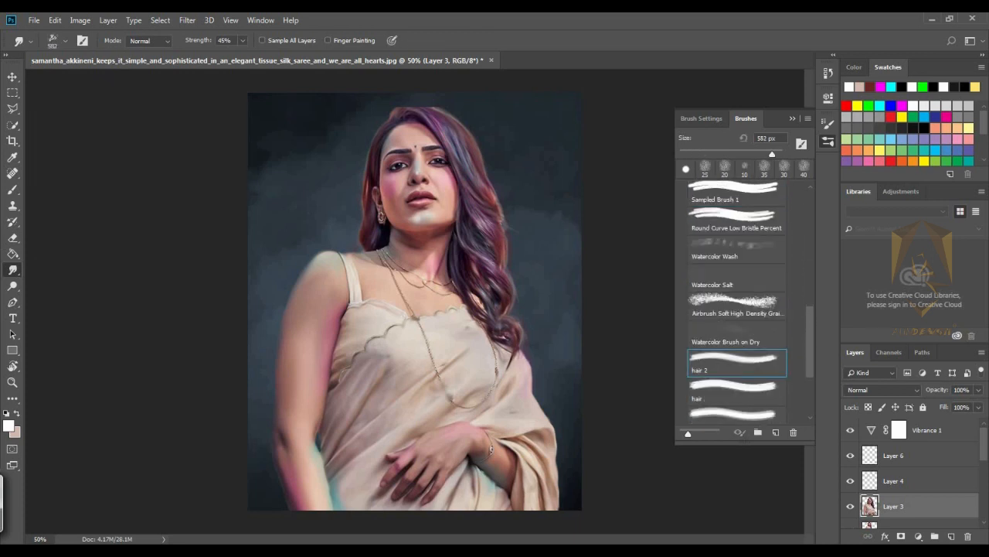
pyautogui.press(']')
pyautogui.press(']')
pyautogui.moveTo(408, 113); pyautogui.dragTo(403, 109)
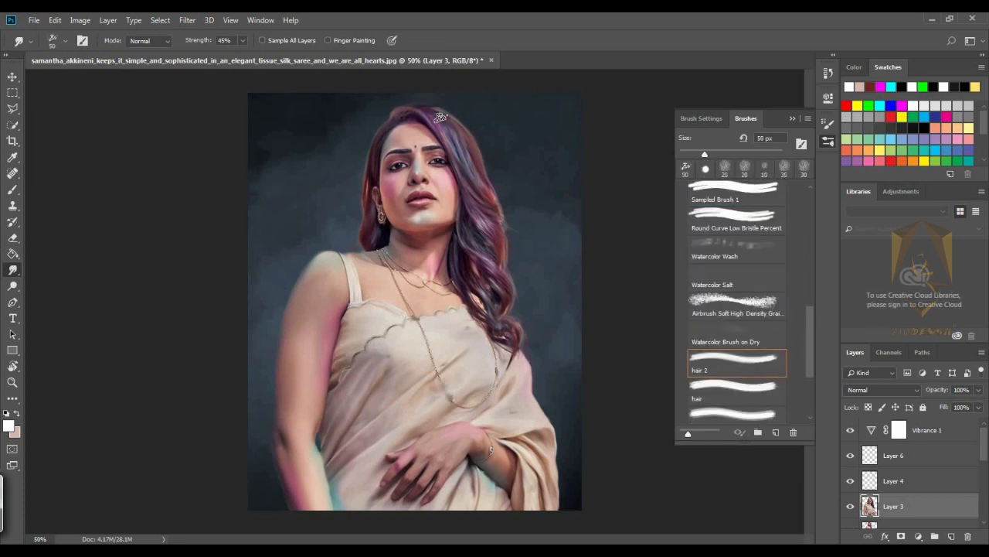
# - Pull the crown hair outward with the hair smudge brush at 40 px and 70% strength
pyautogui.press('[')
pyautogui.click(722, 389)
pyautogui.press('7')
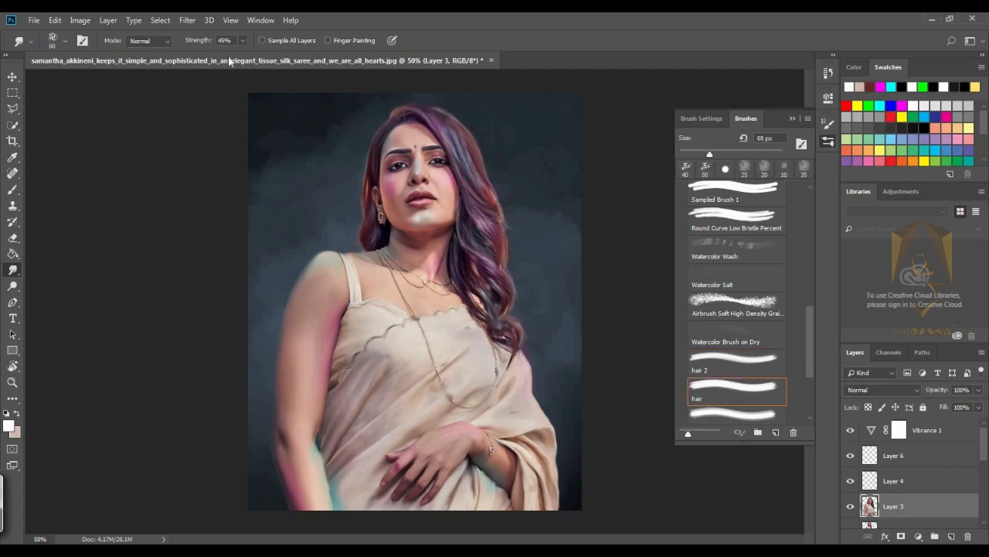
pyautogui.moveTo(411, 112); pyautogui.dragTo(444, 110)
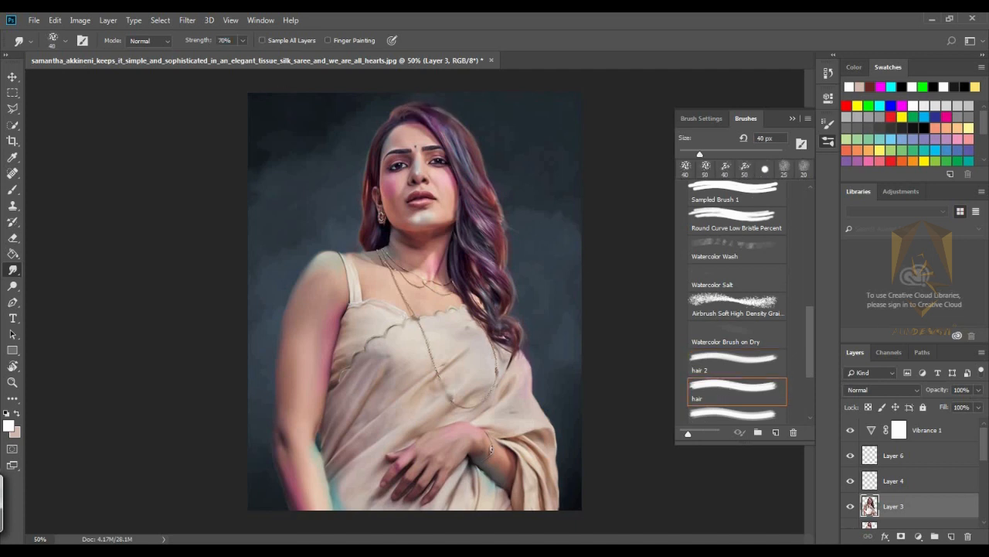
# - Check Layer 4, return to Layer 3 and smudge the lower hair ends with the hair brush at 45 px and 38% strength
pyautogui.moveTo(983, 456); pyautogui.dragTo(983, 467)
pyautogui.click(851, 444)
pyautogui.click(851, 443)
pyautogui.click(886, 442)
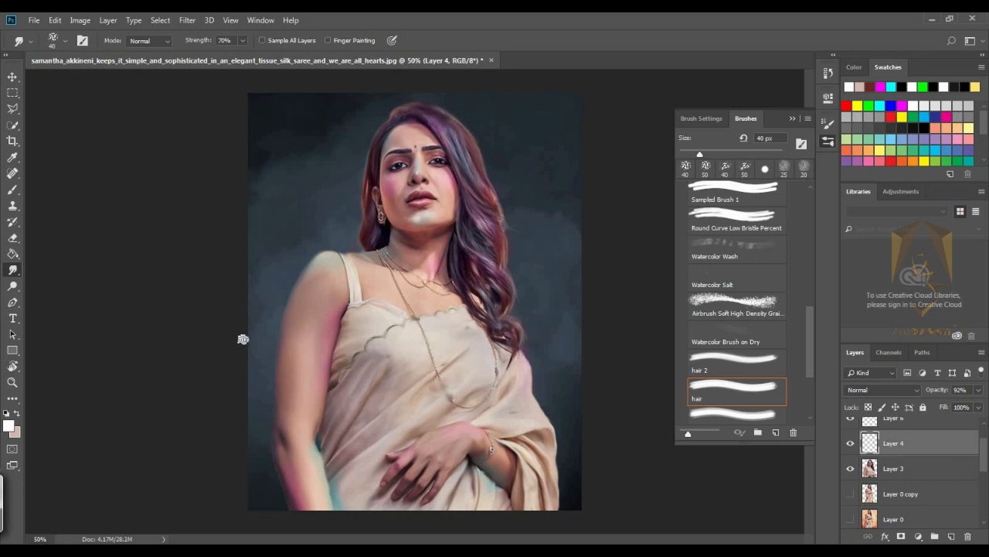
pyautogui.hotkey('alt', '[')
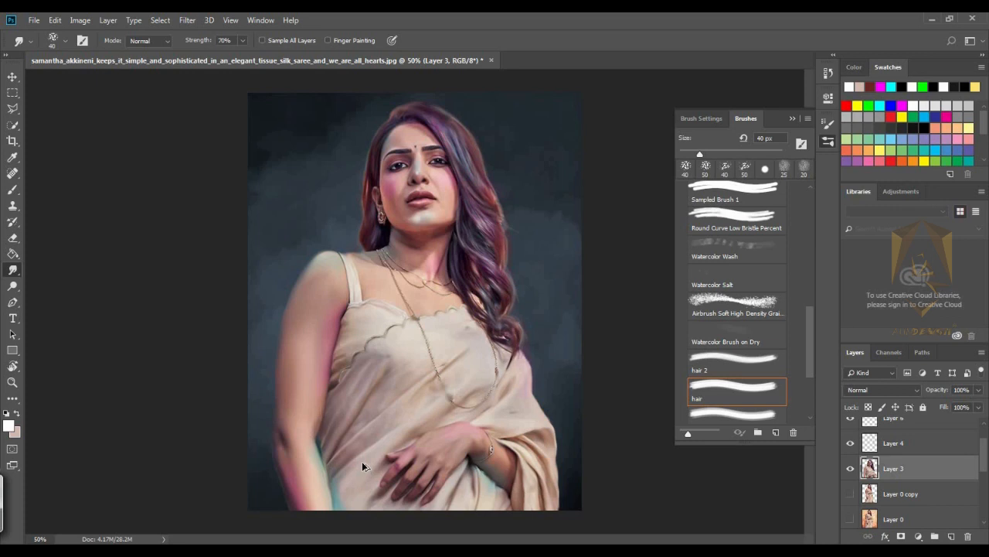
pyautogui.moveTo(198, 40)
pyautogui.mouseDown()
pyautogui.moveTo(173, 45)
pyautogui.moveTo(179, 52)
pyautogui.mouseUp()
pyautogui.press(']')
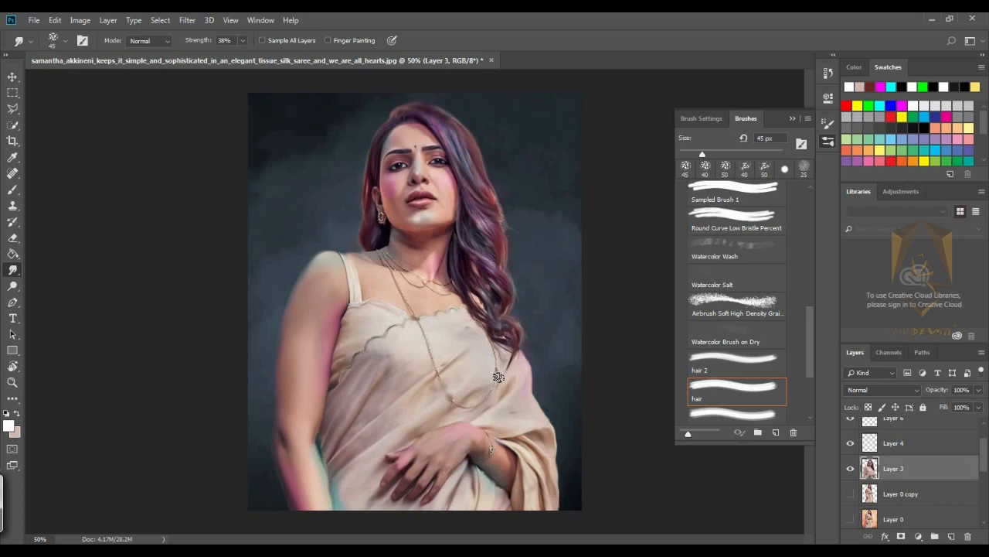
# - Add a new empty layer directly above the Hue/Saturation 2 adjustment layer
pyautogui.scroll(-5, 928, 479)
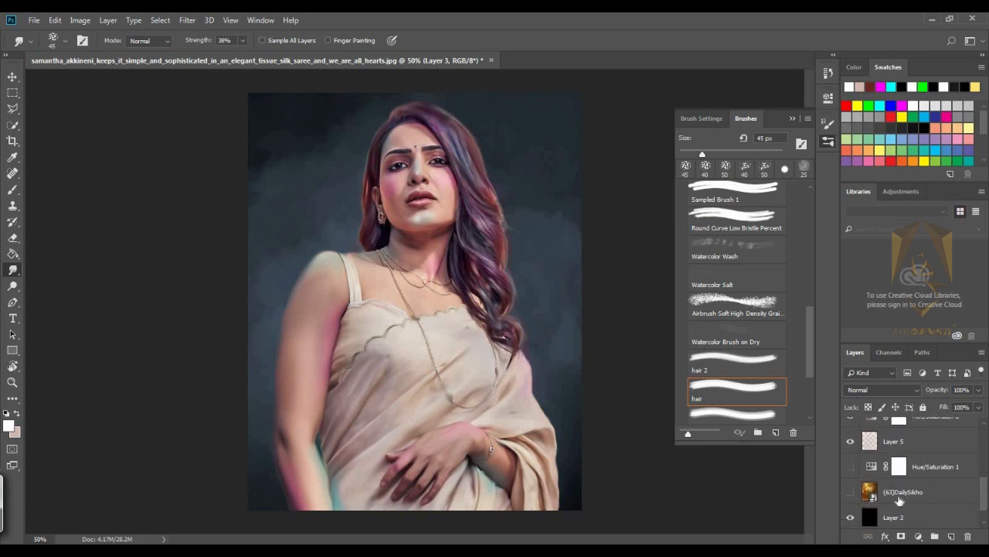
pyautogui.scroll(2, 928, 471)
pyautogui.click(925, 454)
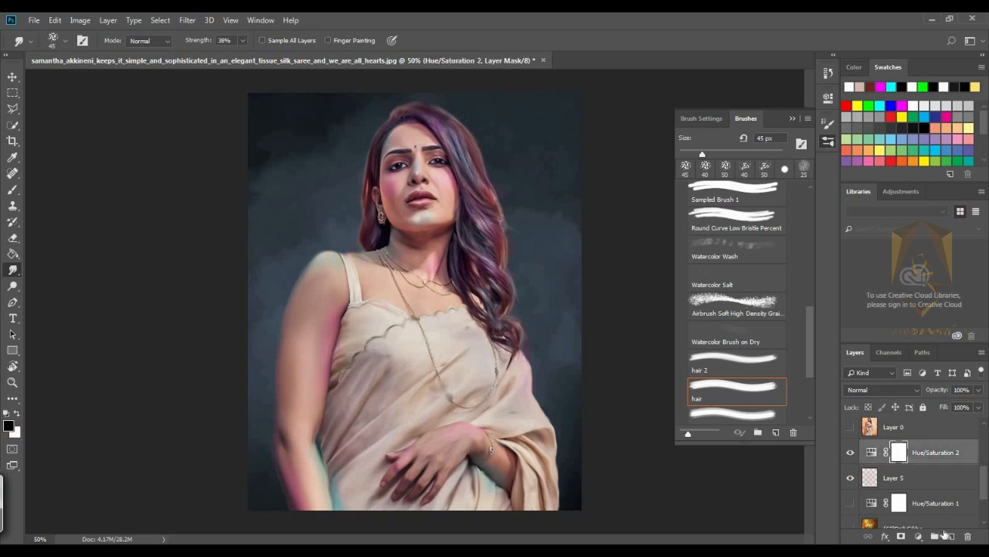
pyautogui.click(951, 536)
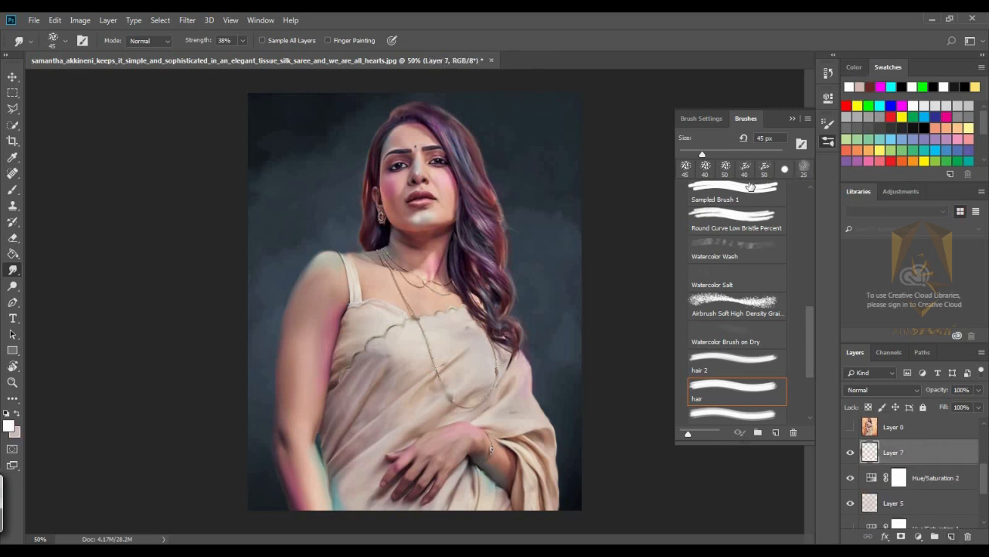
# - Paint faint near-white clouds on Layer 7 with the cloud brush at 3% opacity and about 500 px
pyautogui.scroll(-3, 807, 369)
pyautogui.click(736, 379)
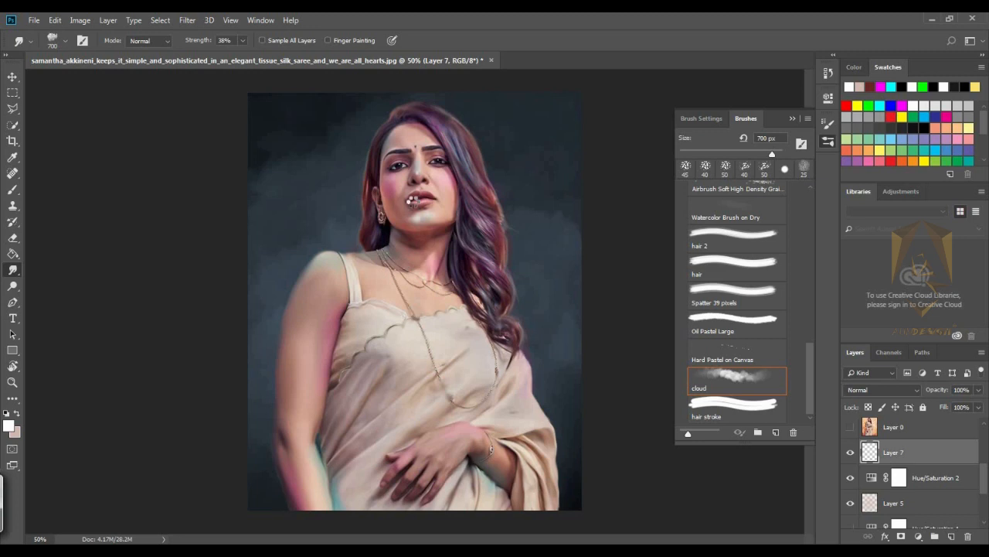
pyautogui.press('b')
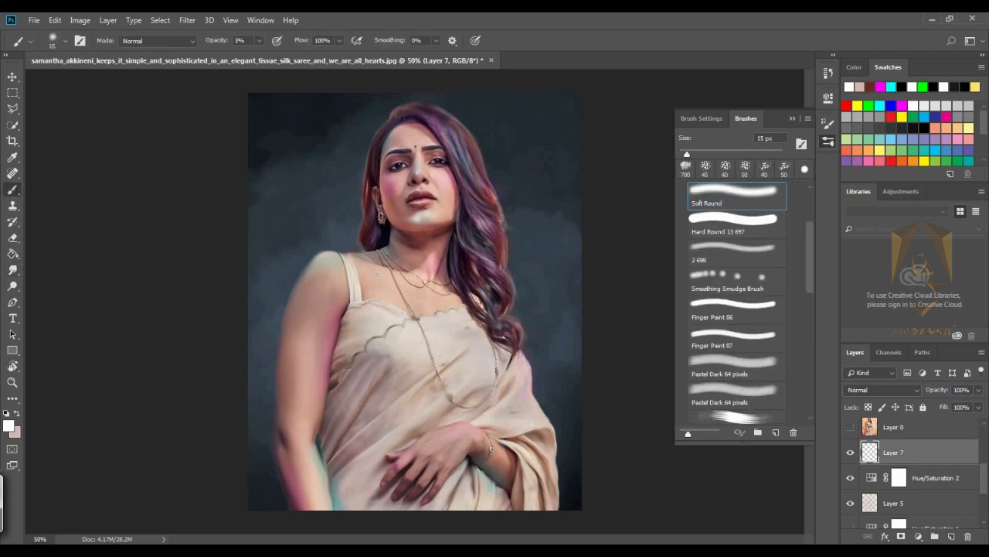
pyautogui.moveTo(811, 291); pyautogui.dragTo(806, 402)
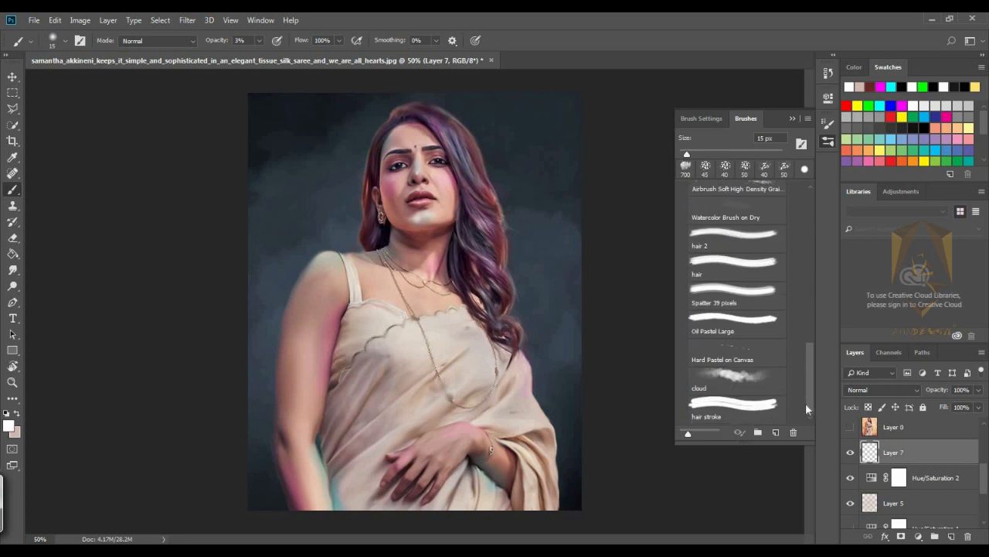
pyautogui.click(735, 379)
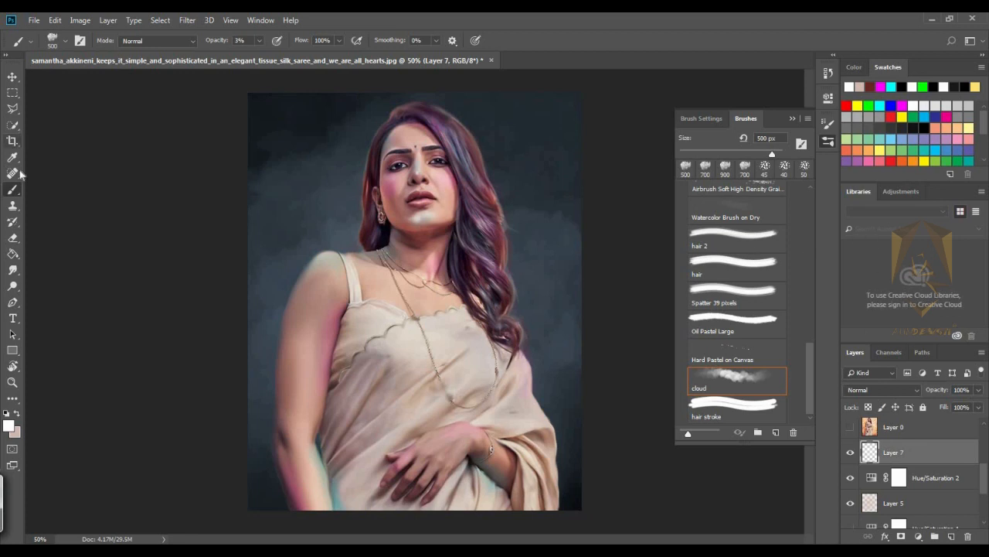
# - Paint a broad near-white glow behind the woman with the Soft Round brush at 26% opacity and 1100 px
pyautogui.moveTo(811, 351); pyautogui.dragTo(803, 186)
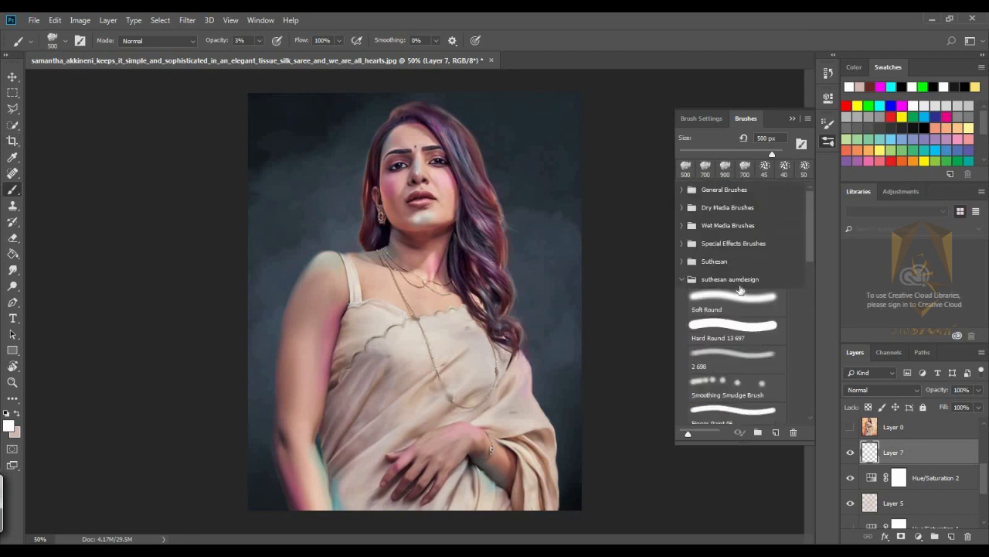
pyautogui.click(734, 302)
pyautogui.moveTo(221, 41); pyautogui.dragTo(245, 40)
pyautogui.click(424, 286)
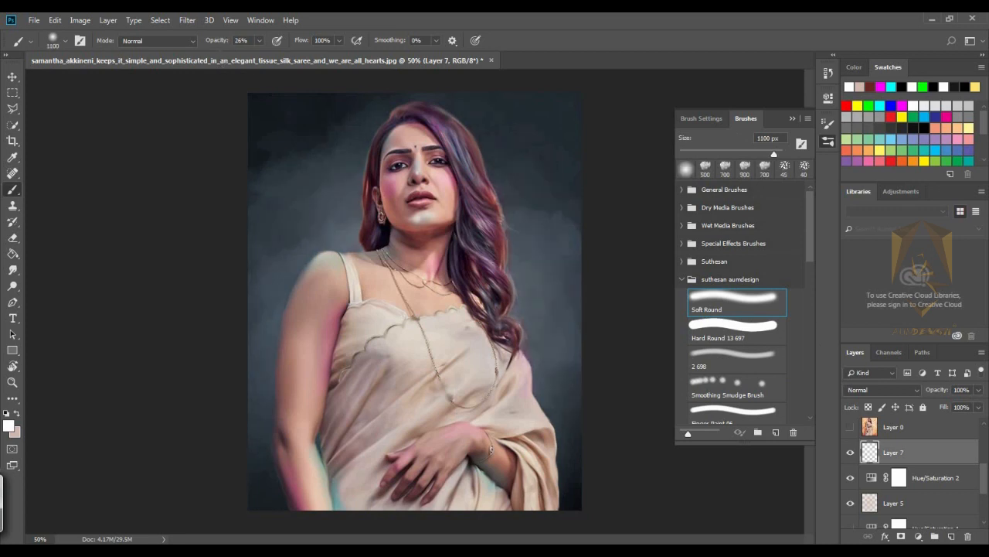
# - Build up the backlight around the hair, shoulder, arm and drape with Soft Round dabs at 400 px on Layer 7
pyautogui.click(378, 219)
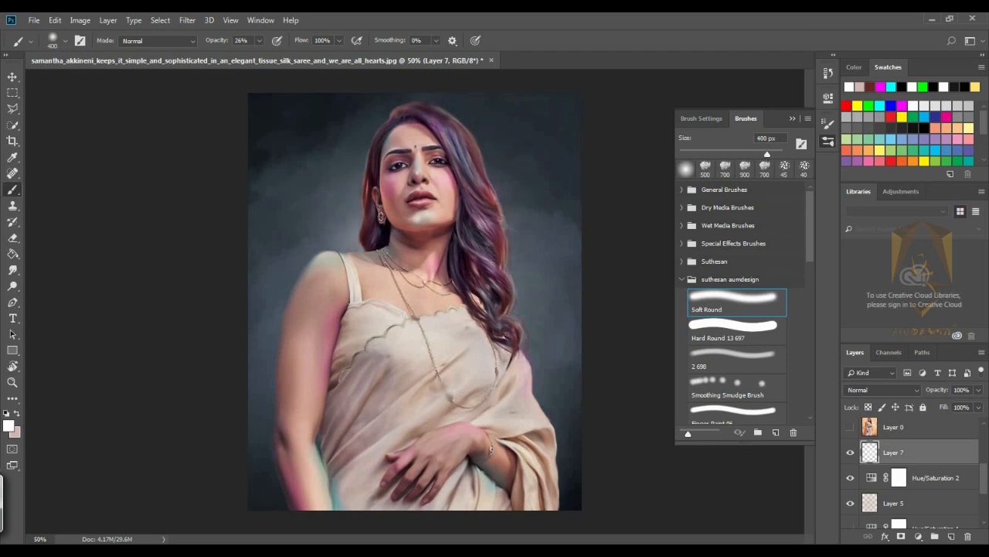
pyautogui.click(515, 290)
pyautogui.click(521, 317)
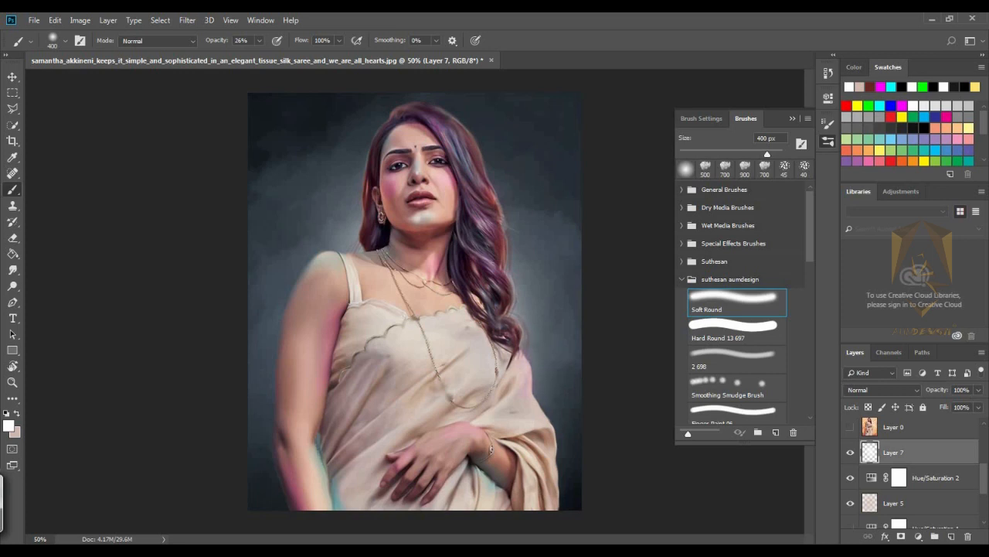
pyautogui.click(319, 448)
pyautogui.click(335, 241)
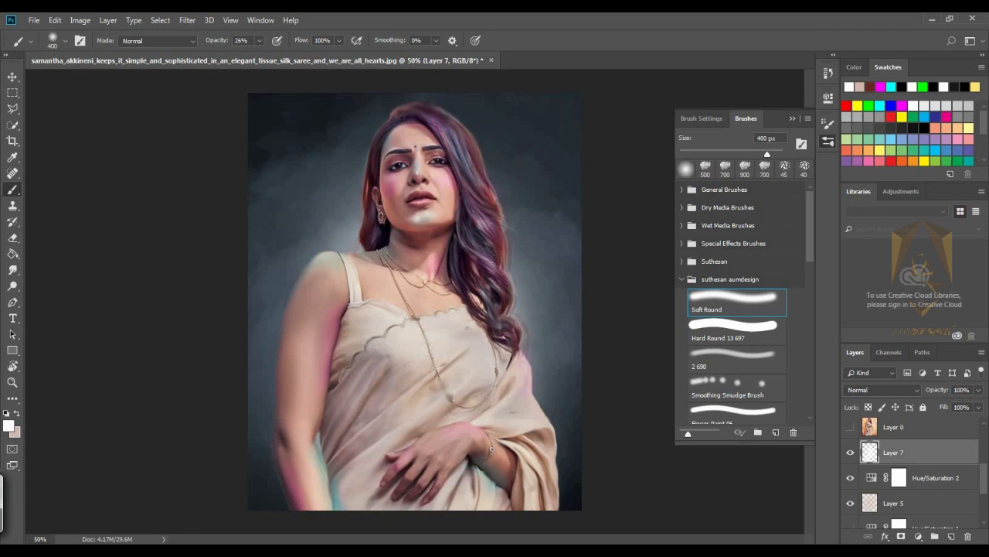
pyautogui.click(542, 379)
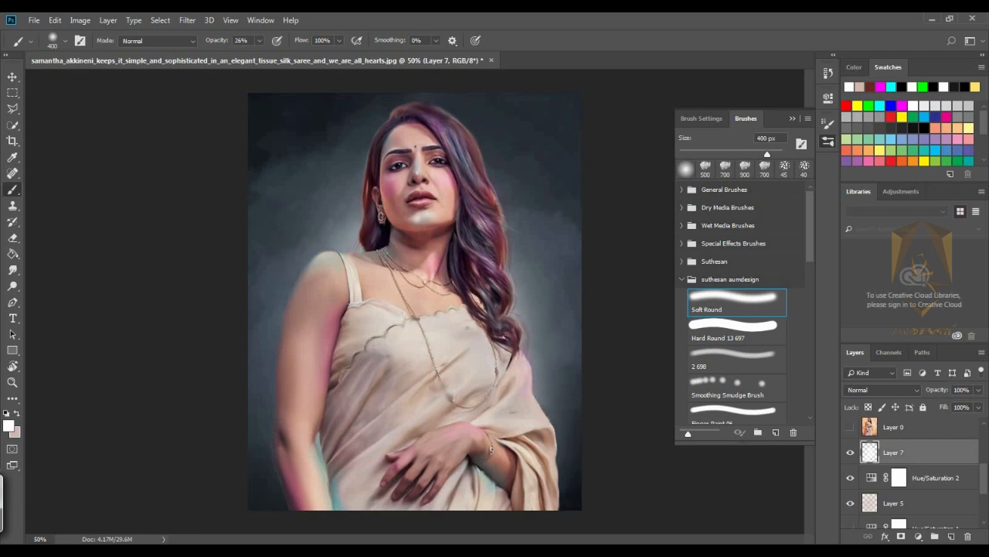
pyautogui.click(364, 158)
# - Choose the Round Blunt Medium Stiff bristle brush and make Layer 4 the active layer
pyautogui.moveTo(987, 466); pyautogui.dragTo(984, 427)
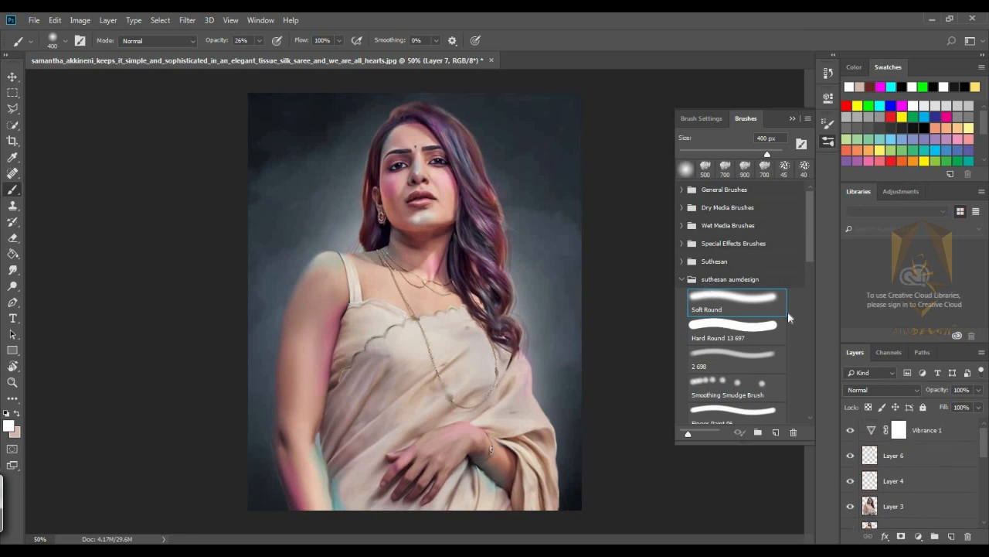
pyautogui.moveTo(811, 249); pyautogui.dragTo(810, 317)
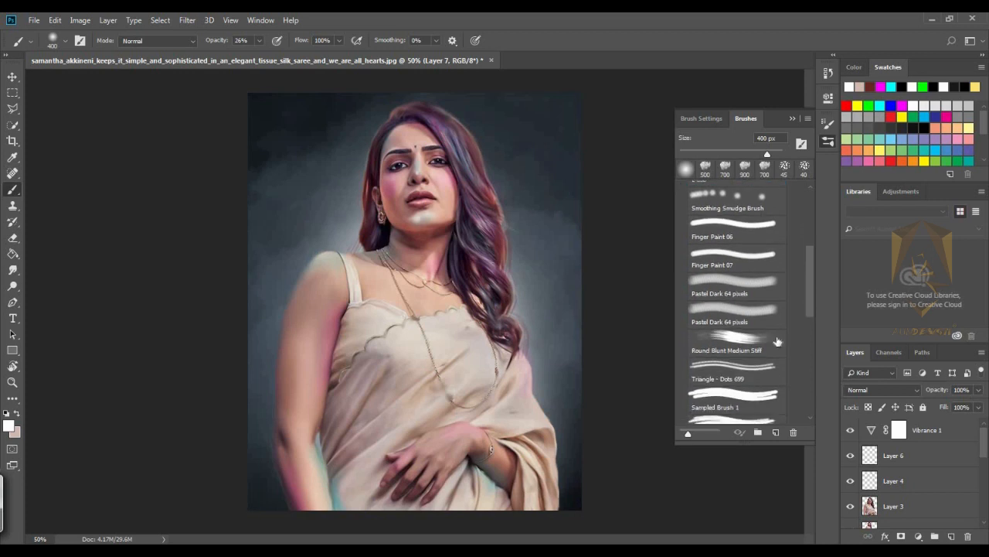
pyautogui.click(732, 349)
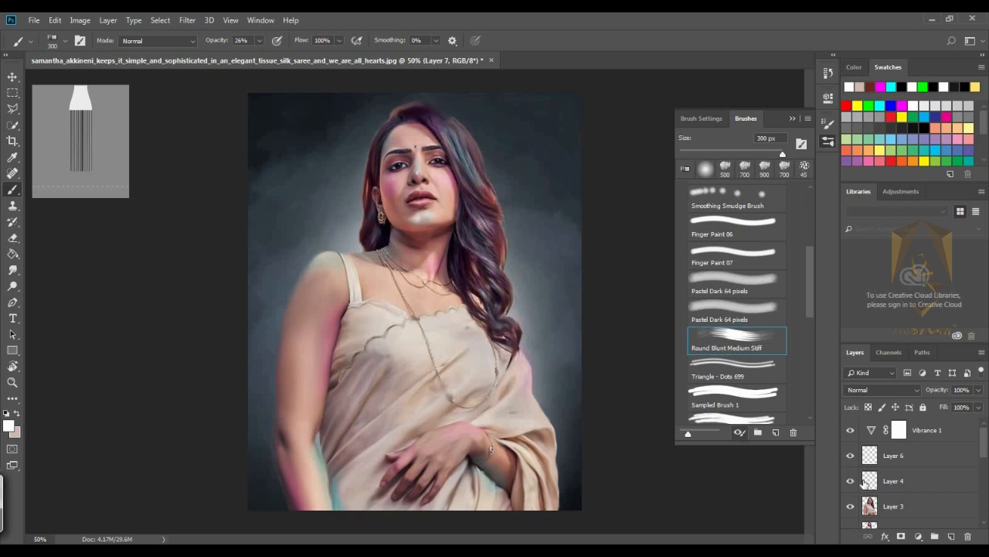
pyautogui.click(870, 480)
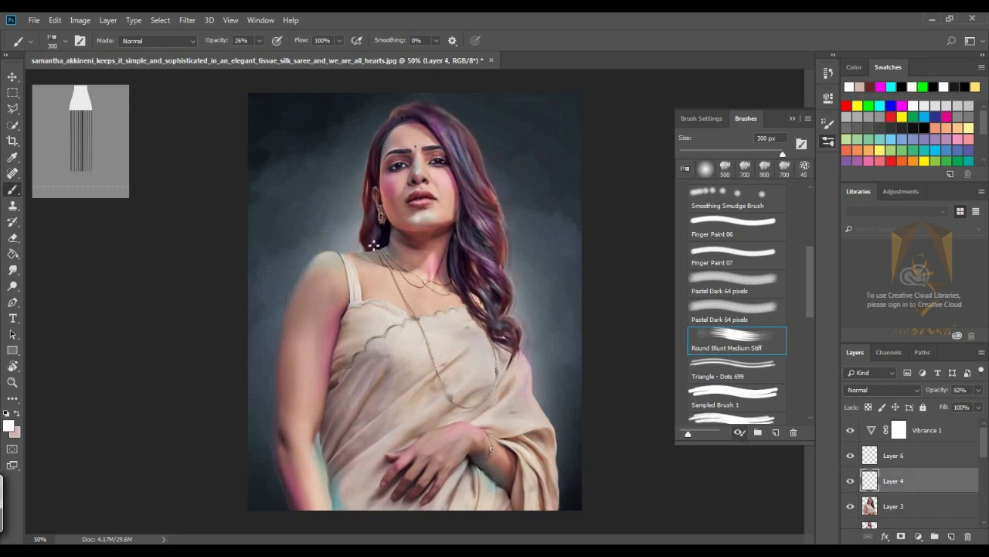
# - Erase stray hair strokes beside the neck on Layer 4 with the Hard Round eraser, enlarging it to 15 px
pyautogui.click(13, 238)
pyautogui.press(']')
pyautogui.press(']')
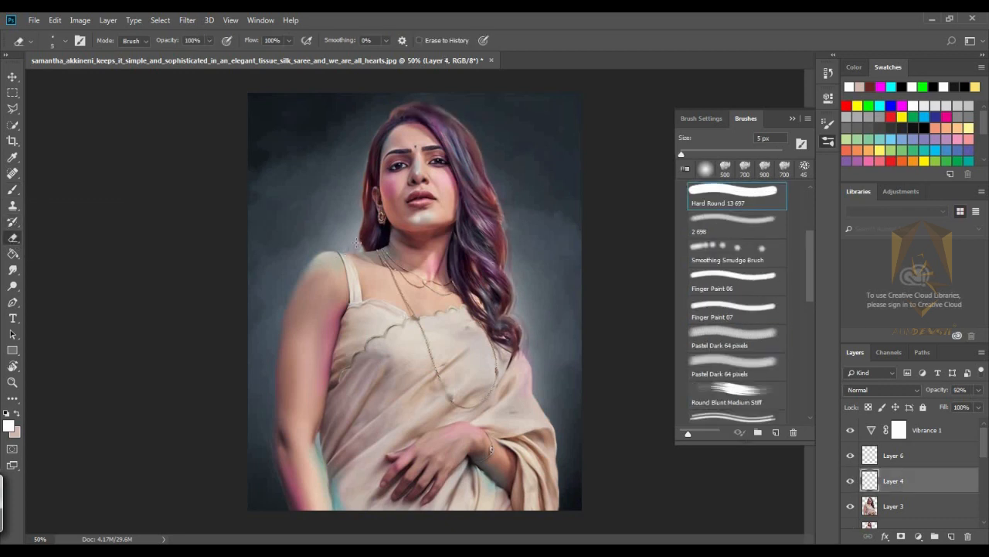
pyautogui.press(']')
pyautogui.press(']')
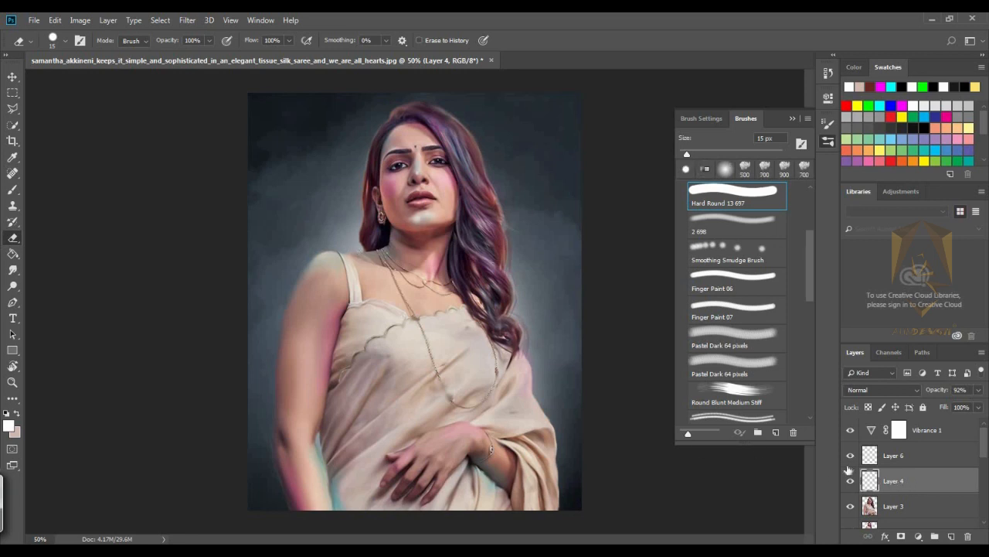
# - Paint a near-white rim along the hair edge beside the earring on Layer 4 with the Round Blunt Medium Stiff brush at 30 px
pyautogui.click(12, 189)
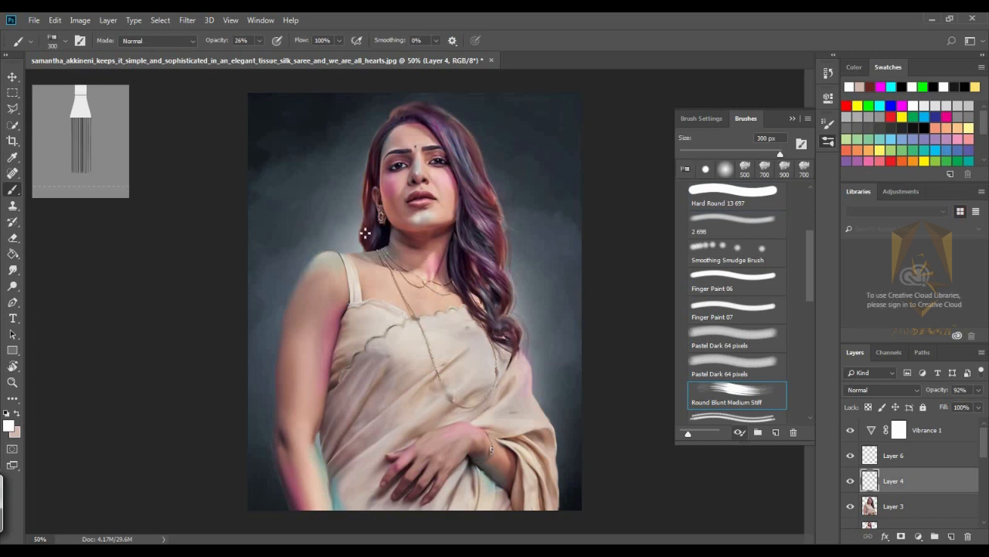
pyautogui.press('[')
pyautogui.press('[')
pyautogui.press('[')
pyautogui.press('[')
pyautogui.press('[')
pyautogui.press('[')
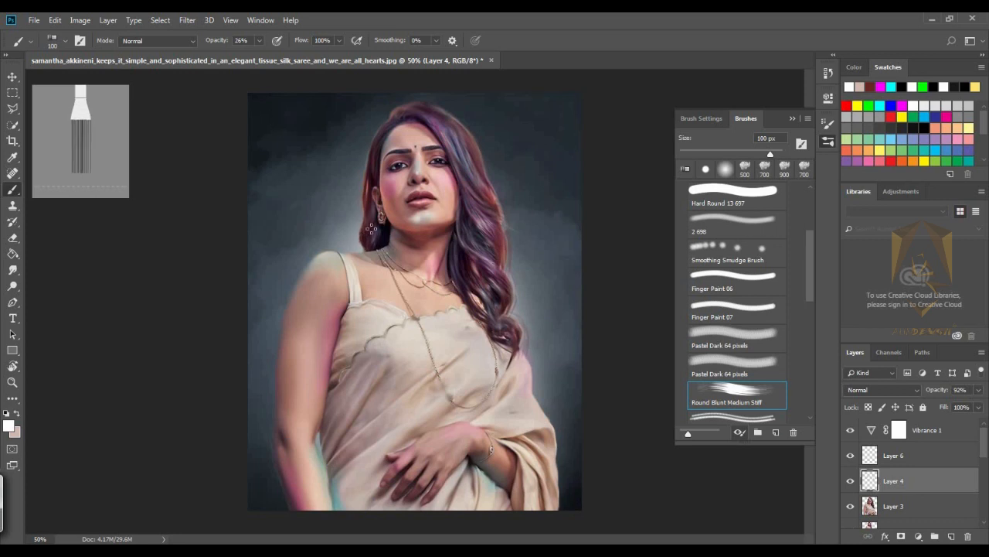
pyautogui.press('[')
pyautogui.press('[')
pyautogui.press('[')
pyautogui.press('[')
pyautogui.press('[')
pyautogui.press('[')
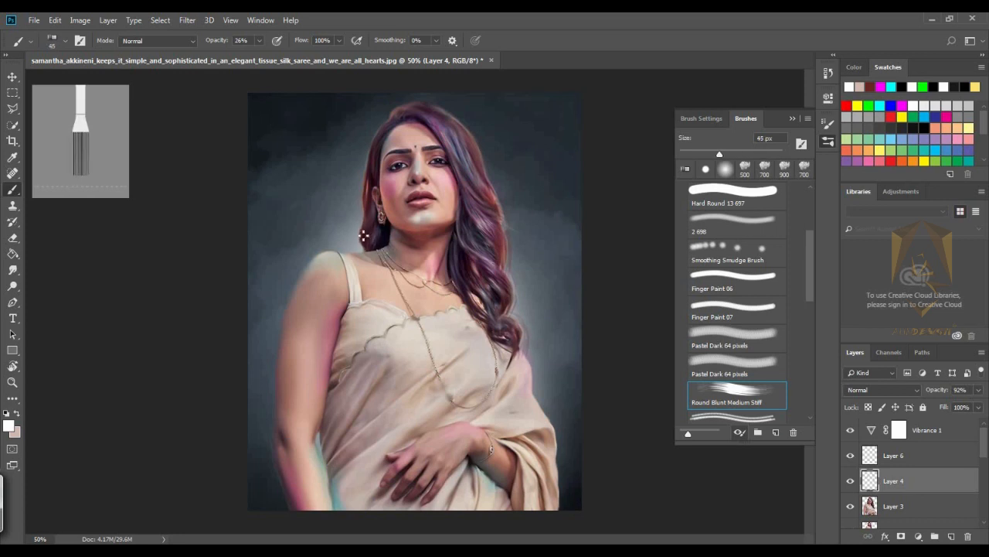
pyautogui.press('[')
pyautogui.press('[')
pyautogui.press('[')
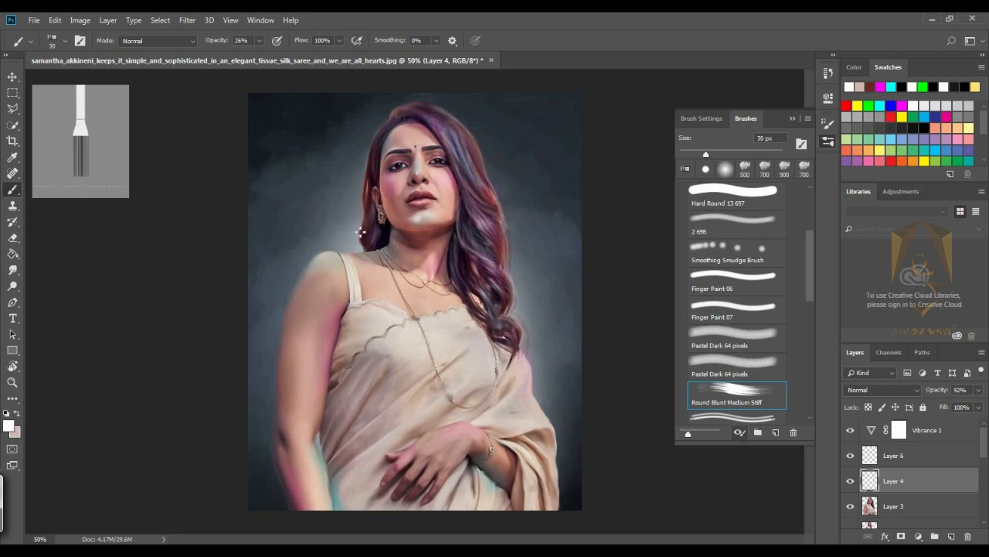
pyautogui.moveTo(361, 243); pyautogui.dragTo(369, 155)
# - Extend the light strokes over the crown and down the long outer hair waves, reducing the brush to 20 px and 15 px
pyautogui.press('[')
pyautogui.press('[')
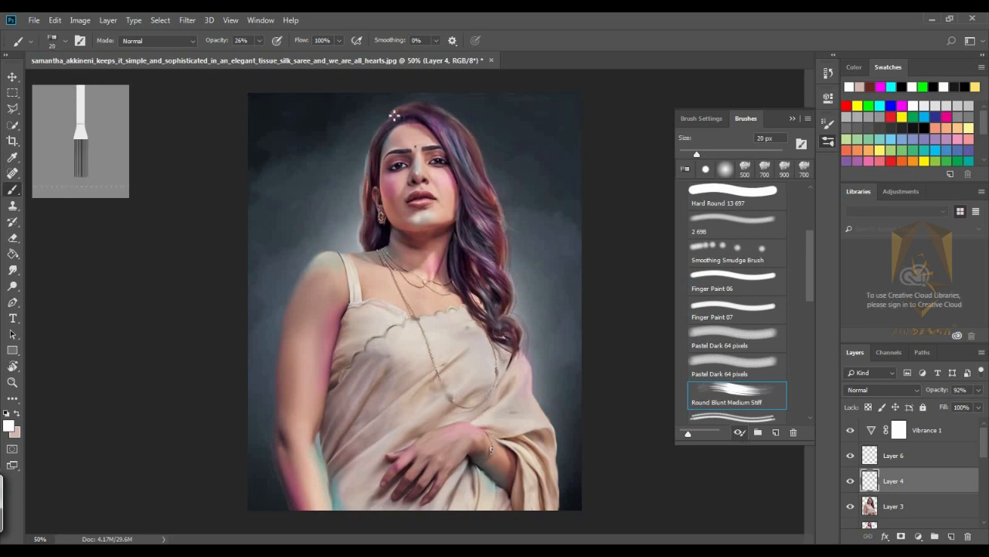
pyautogui.moveTo(394, 116); pyautogui.dragTo(430, 102)
pyautogui.moveTo(470, 146); pyautogui.dragTo(498, 219)
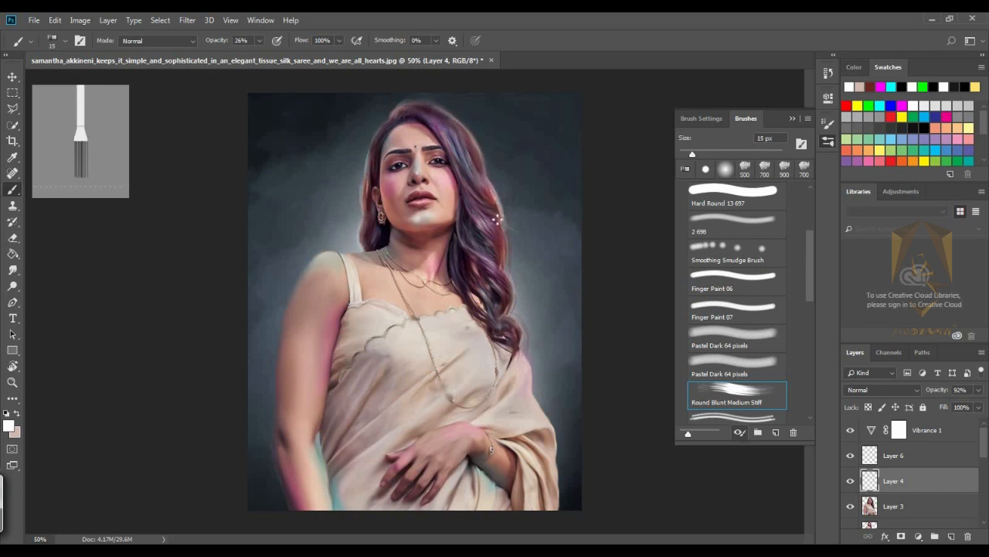
pyautogui.press('[')
pyautogui.moveTo(504, 266); pyautogui.dragTo(507, 328)
pyautogui.moveTo(497, 234); pyautogui.dragTo(491, 207)
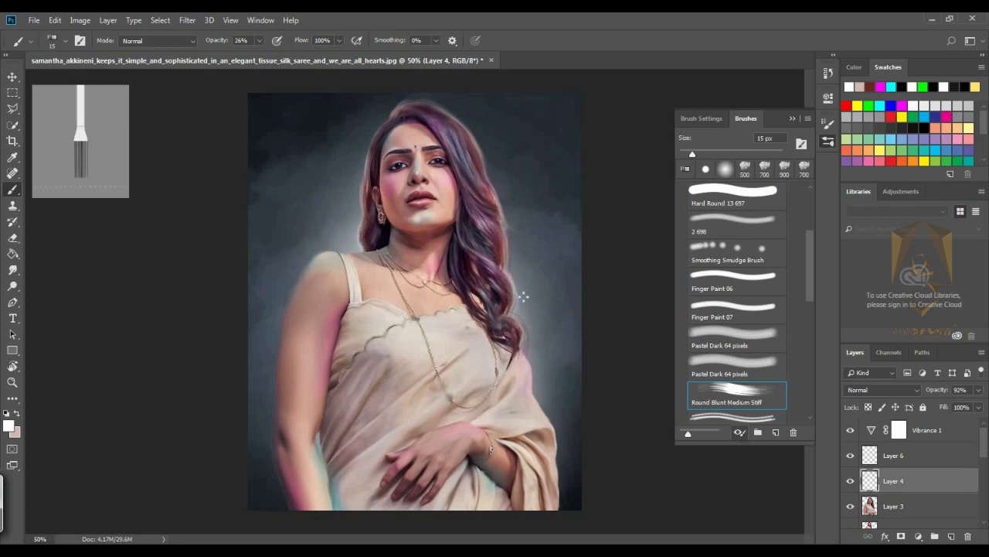
pyautogui.moveTo(456, 246); pyautogui.dragTo(470, 307)
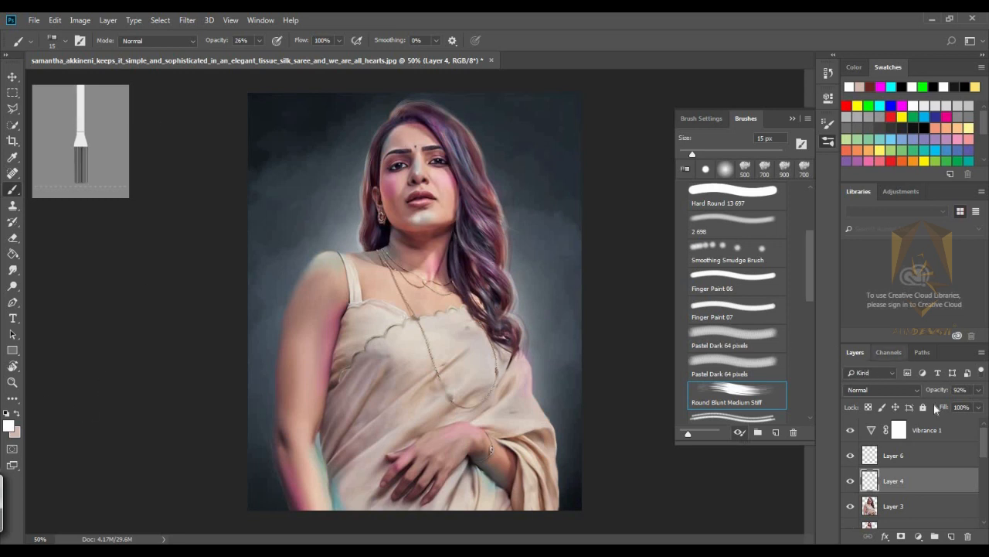
# - Add a Brightness/Contrast adjustment layer directly above Vibrance 1
pyautogui.click(916, 435)
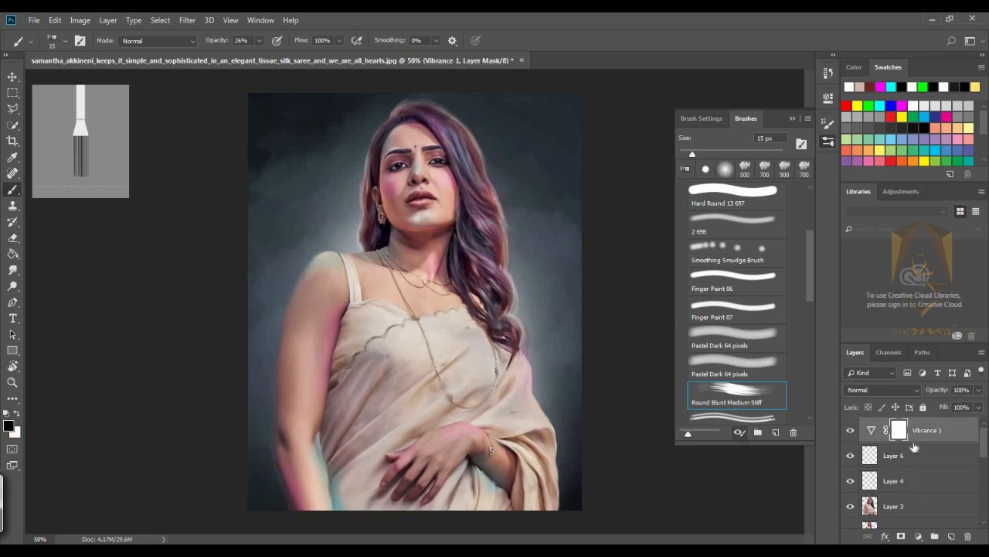
pyautogui.click(917, 537)
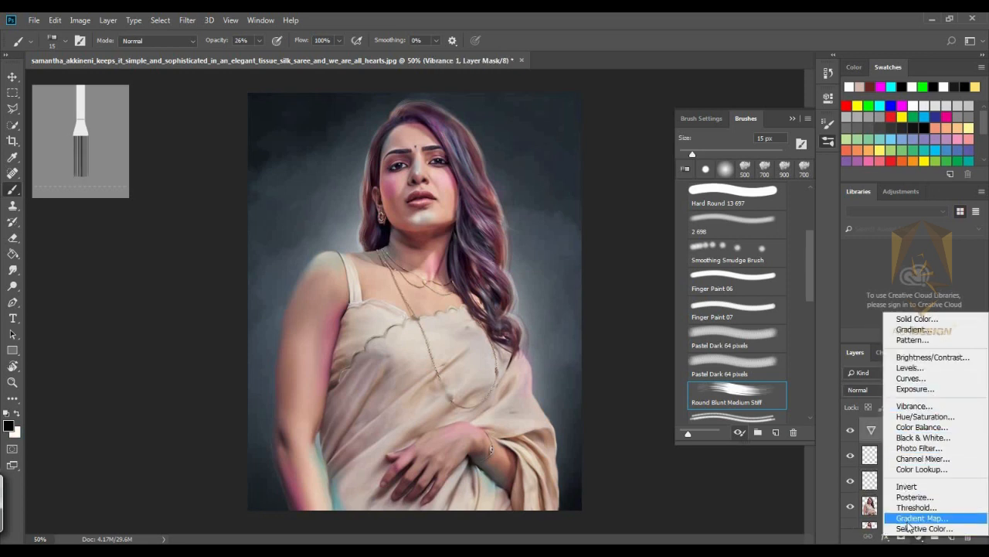
pyautogui.click(907, 360)
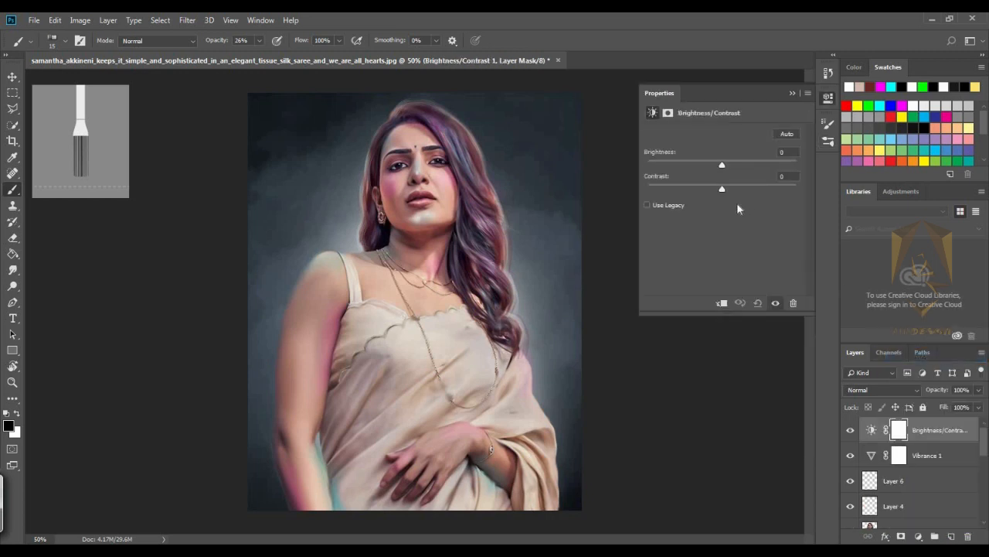
# - Try Brightness/Contrast variations, from brightness 21 with contrast 71 to brightness -29 with contrast -21
pyautogui.moveTo(723, 168); pyautogui.dragTo(733, 164)
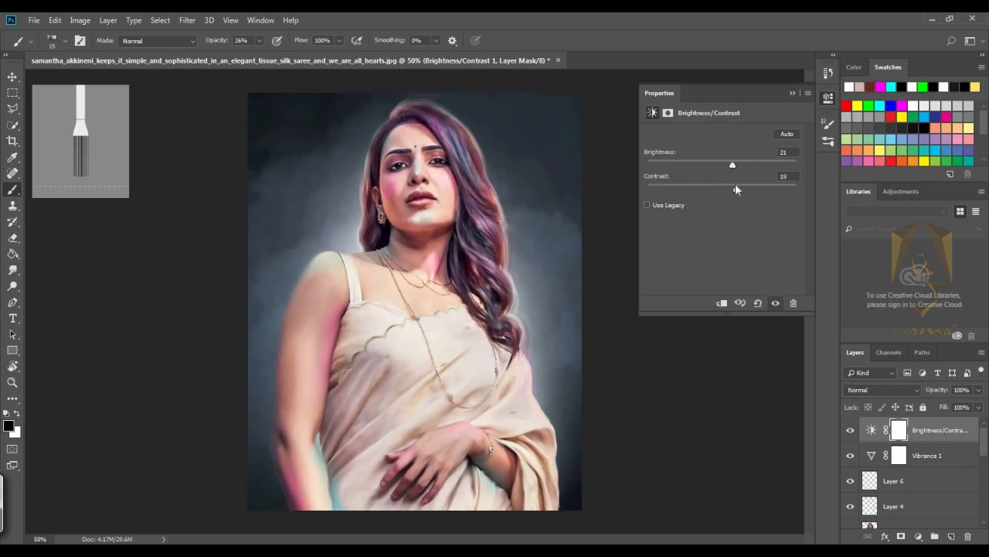
pyautogui.moveTo(734, 185); pyautogui.dragTo(664, 187)
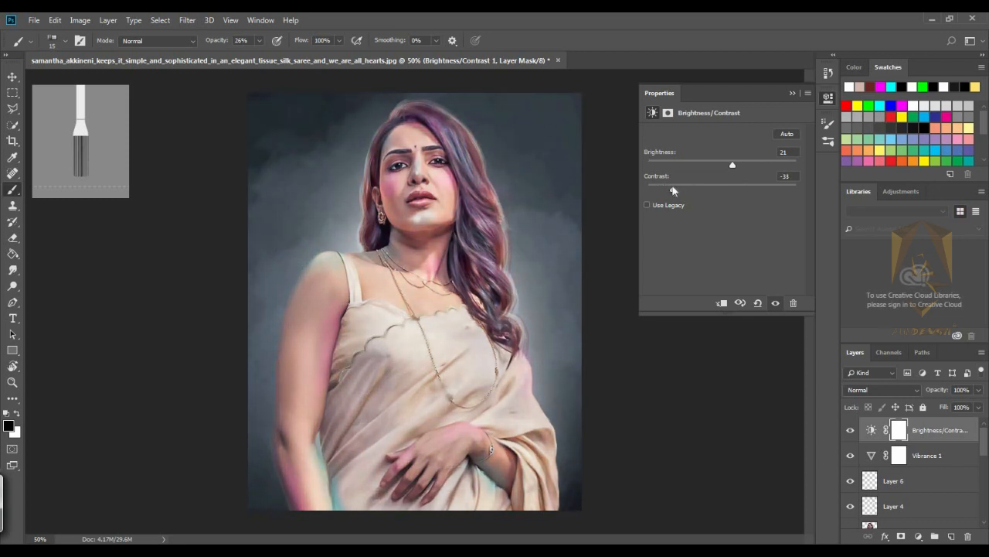
pyautogui.moveTo(674, 186)
pyautogui.mouseDown()
pyautogui.moveTo(687, 184)
pyautogui.moveTo(666, 189)
pyautogui.mouseUp()
pyautogui.moveTo(745, 190); pyautogui.dragTo(802, 189)
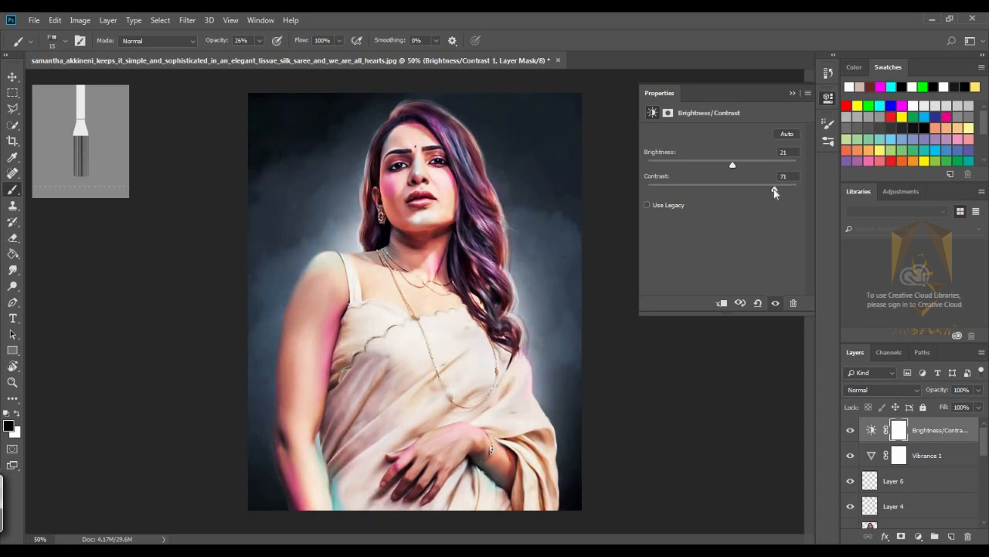
pyautogui.moveTo(773, 188); pyautogui.dragTo(689, 190)
pyautogui.moveTo(731, 168); pyautogui.dragTo(709, 166)
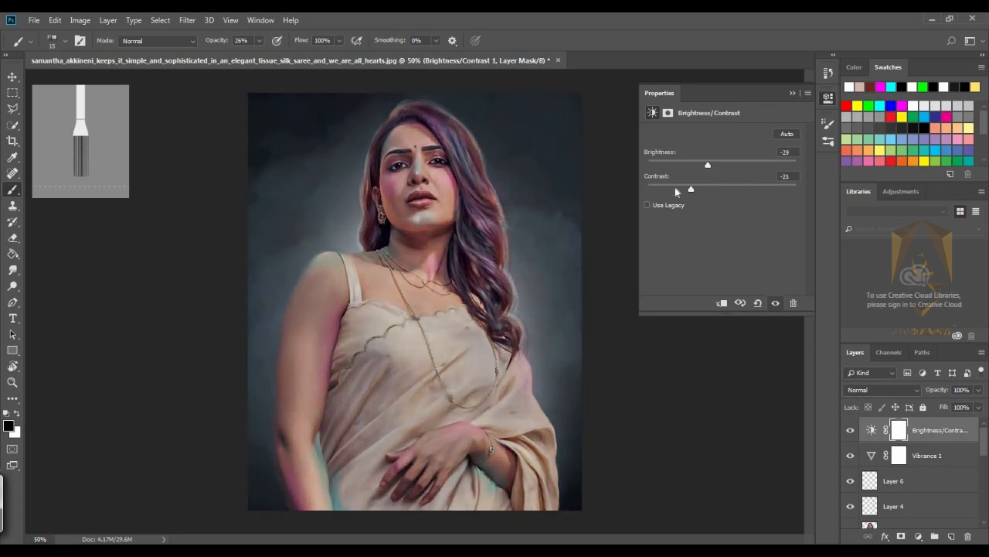
pyautogui.moveTo(729, 190); pyautogui.dragTo(719, 164)
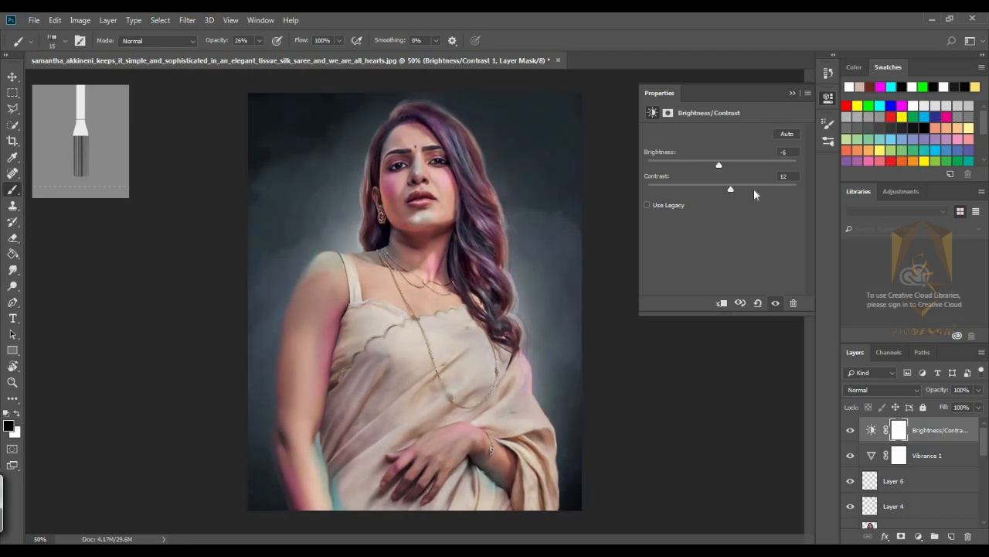
pyautogui.moveTo(755, 193); pyautogui.dragTo(702, 187)
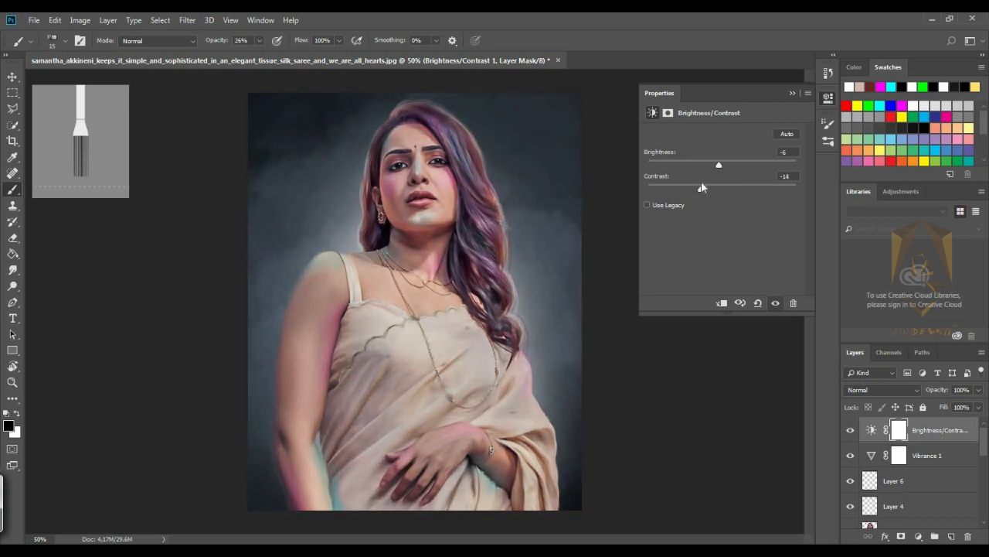
# - Set the adjustment's brightness to -5 and contrast to about 27, and make Layer 6 the active layer
pyautogui.moveTo(746, 165); pyautogui.dragTo(725, 187)
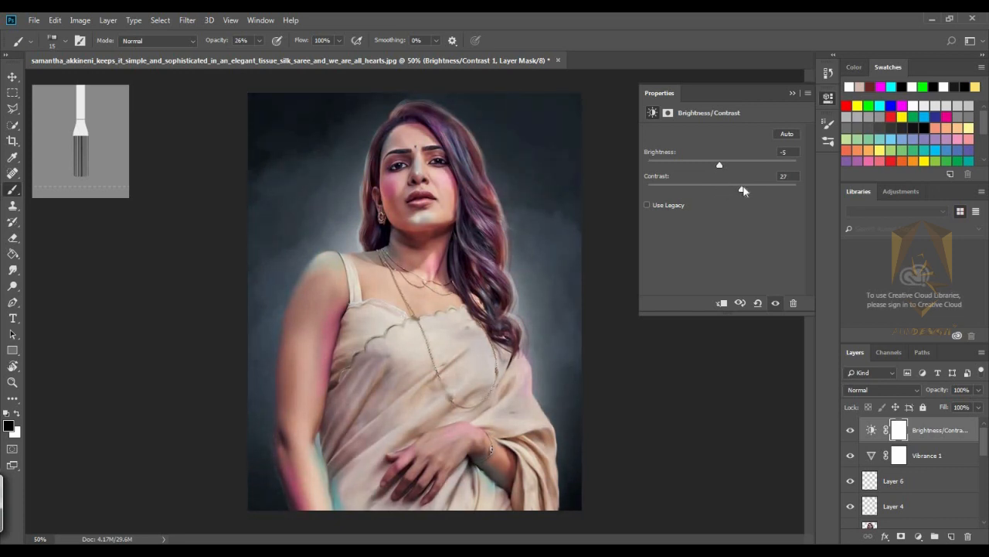
pyautogui.moveTo(747, 190); pyautogui.dragTo(746, 191)
pyautogui.click(792, 94)
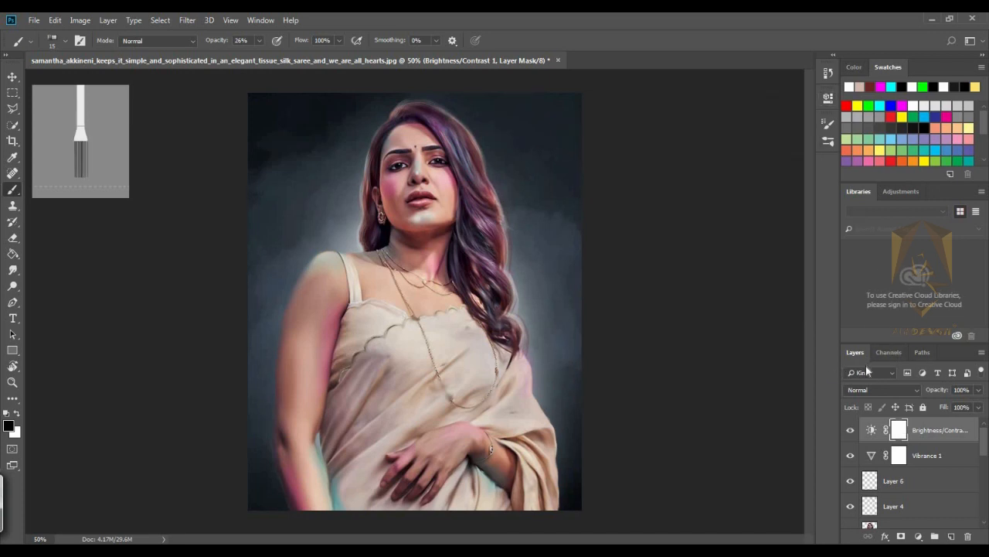
pyautogui.click(910, 481)
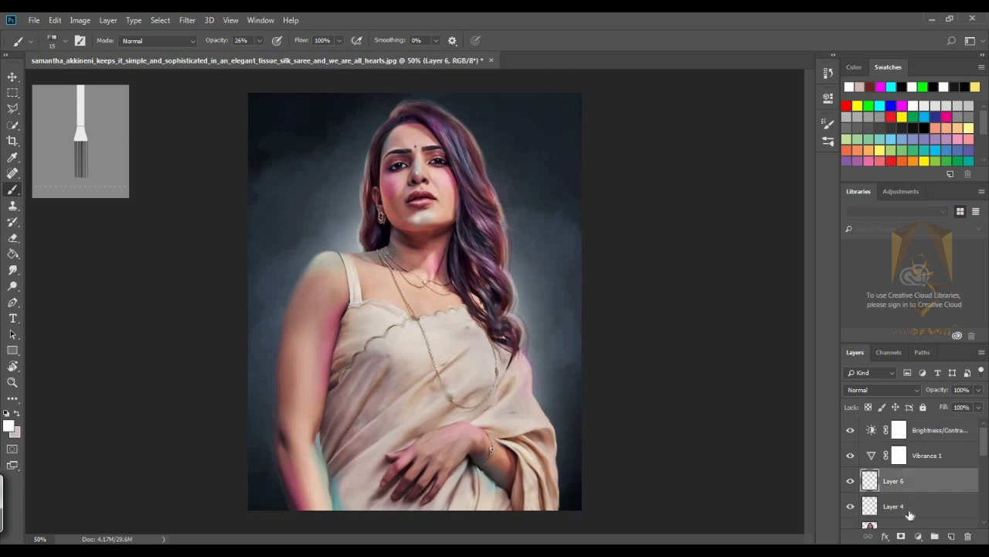